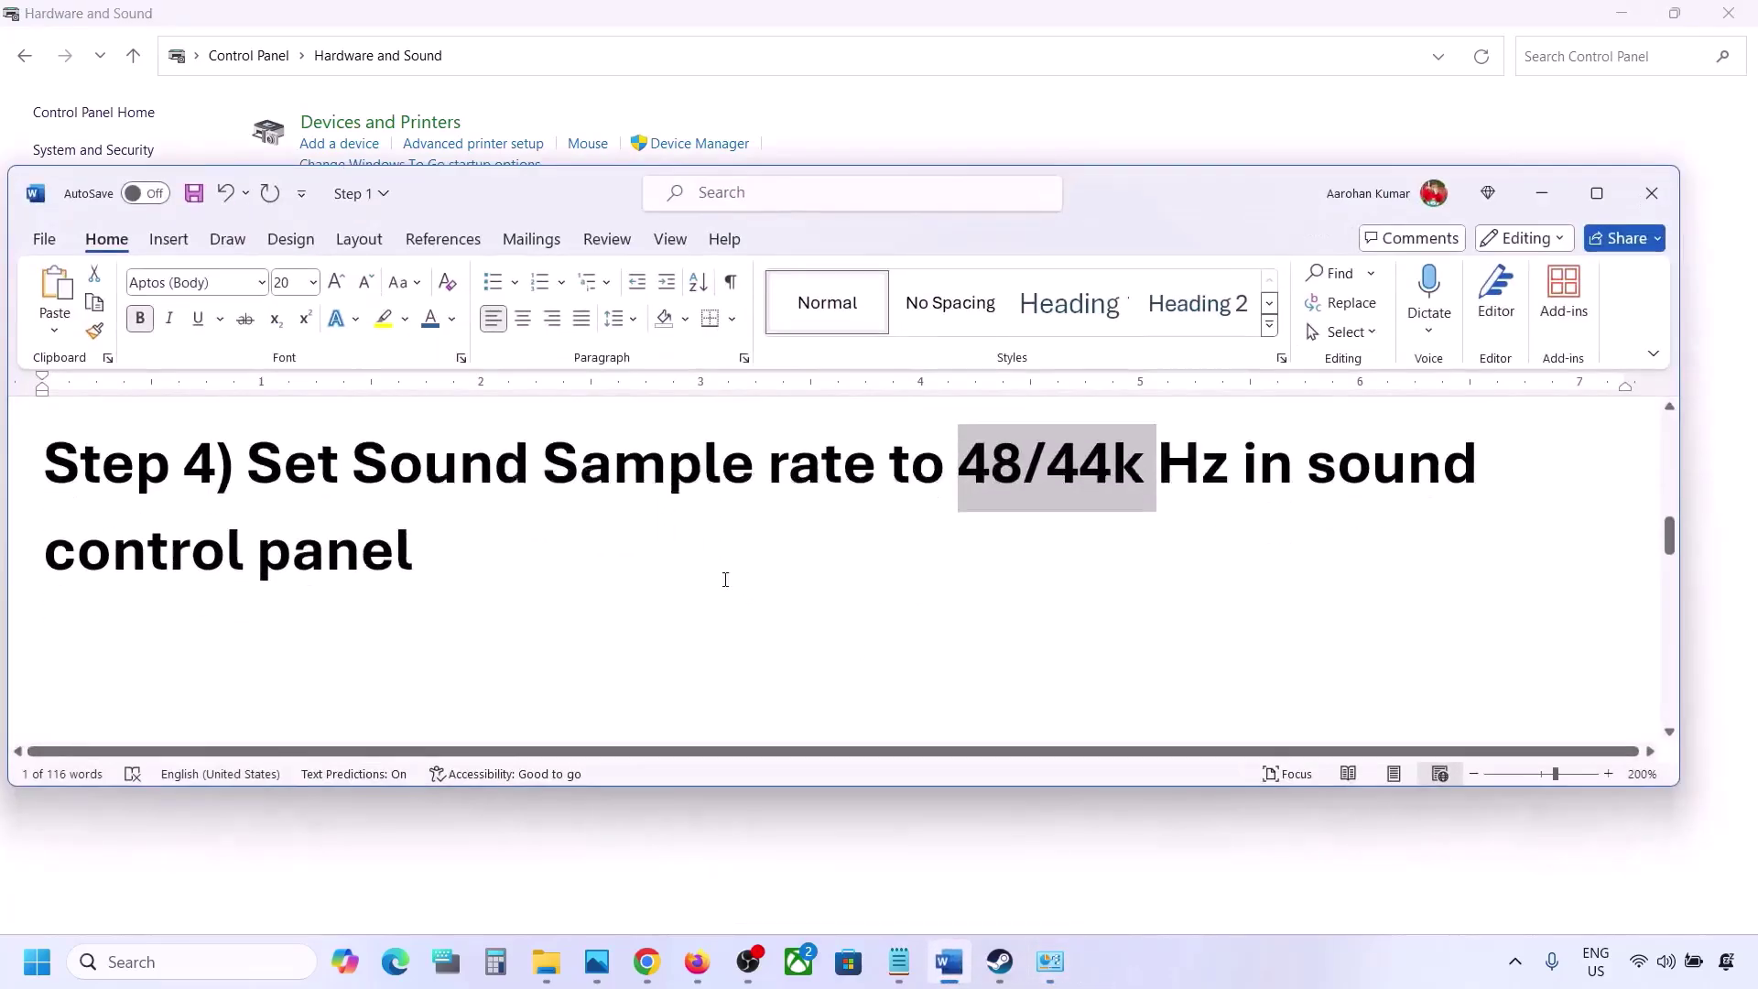
- Highlight the Step 5 controller tip, then highlight 'Turn off Spatial Sound' in Step 6
{"action": "left_click_drag", "start_coordinate": [285, 506], "coordinate": [616, 656]}
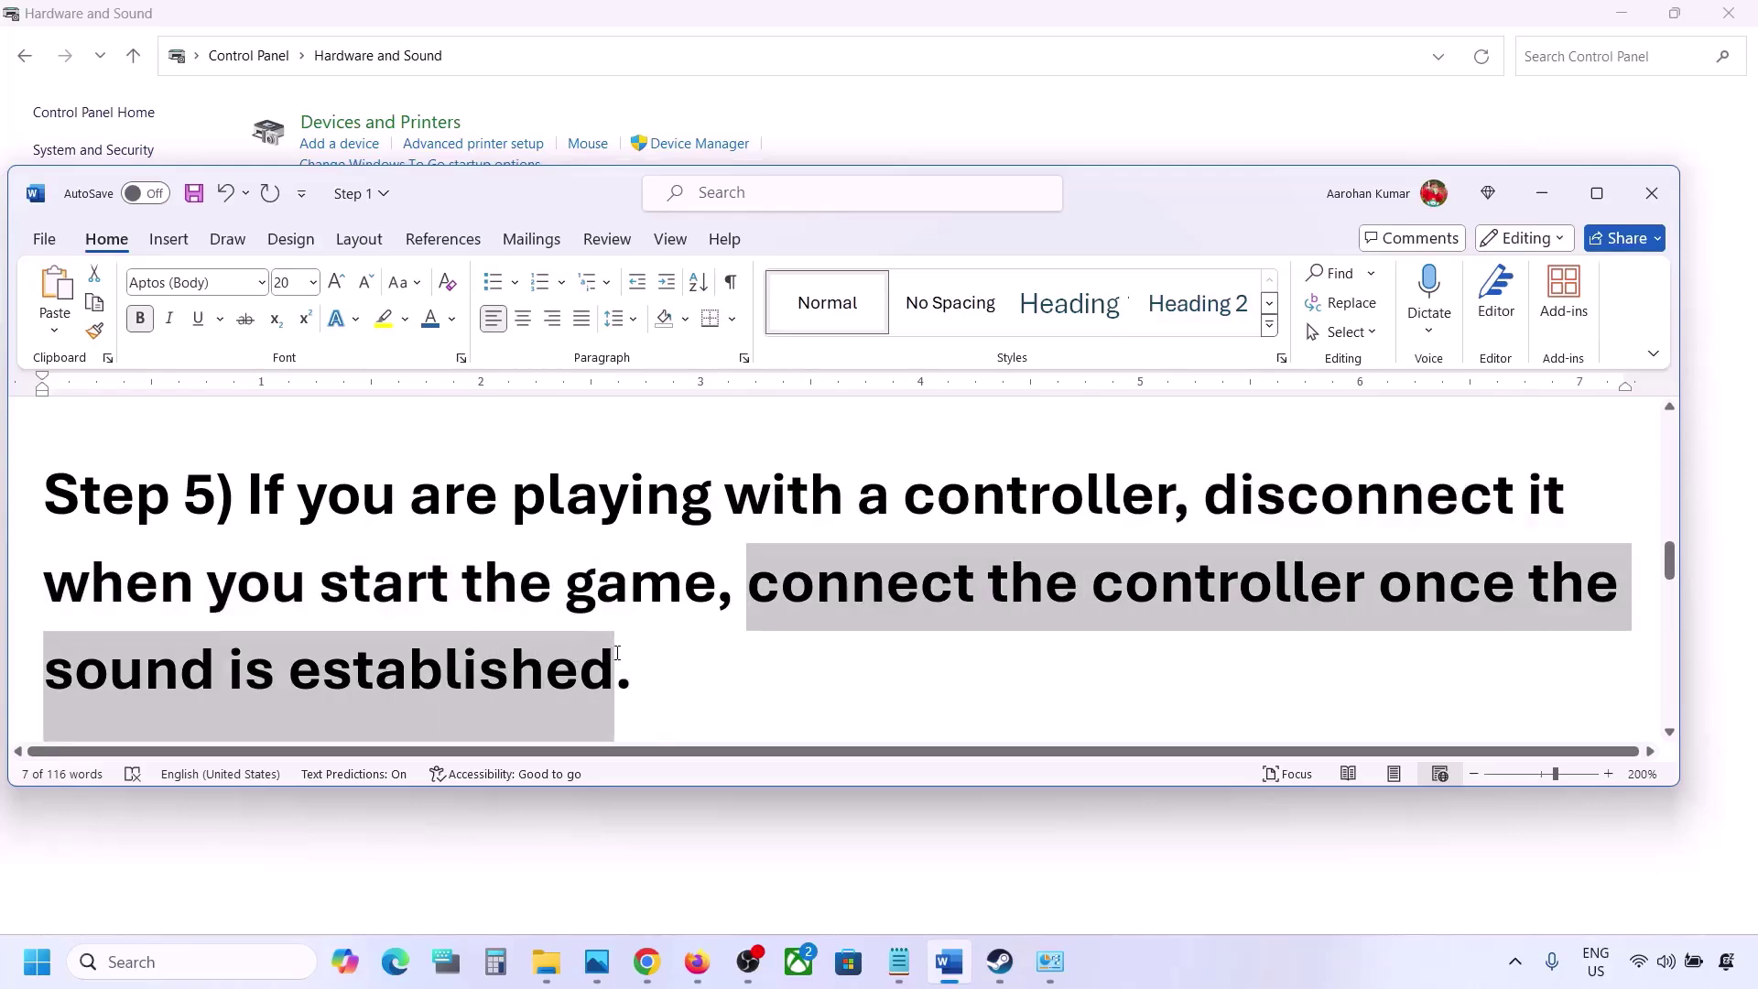
{"action": "left_click", "coordinate": [617, 651]}
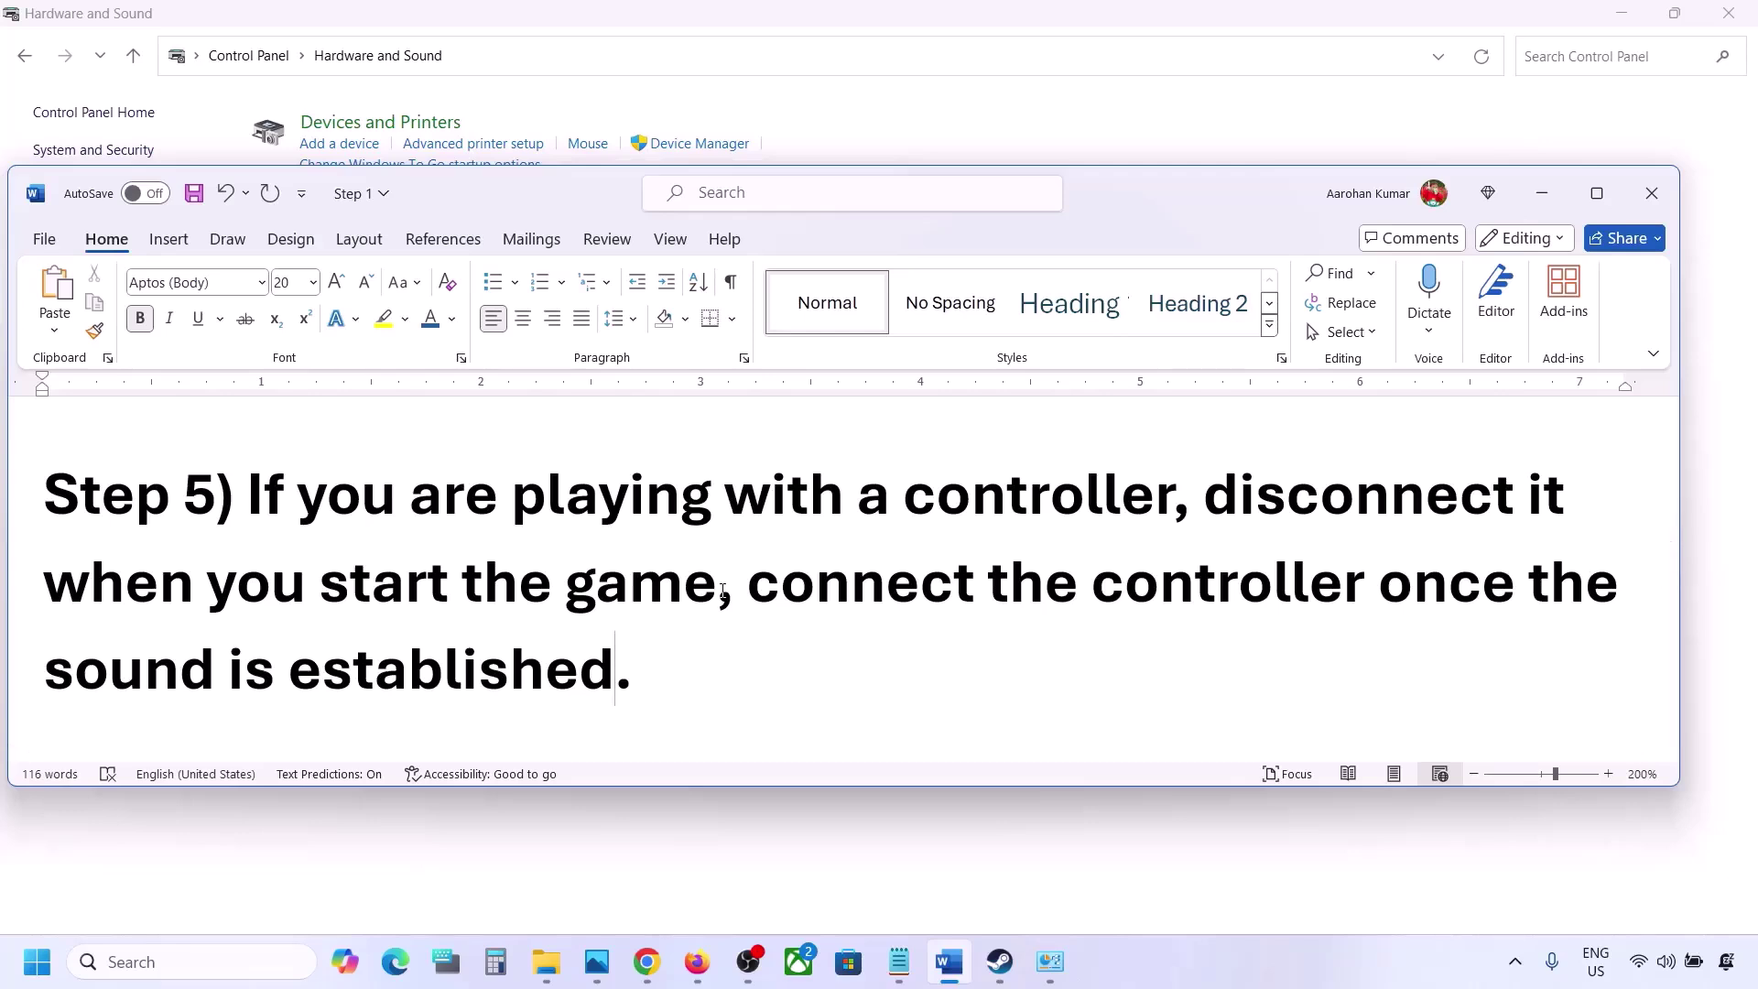
{"action": "scroll", "coordinate": [723, 590], "scroll_direction": "down", "scroll_amount": 5}
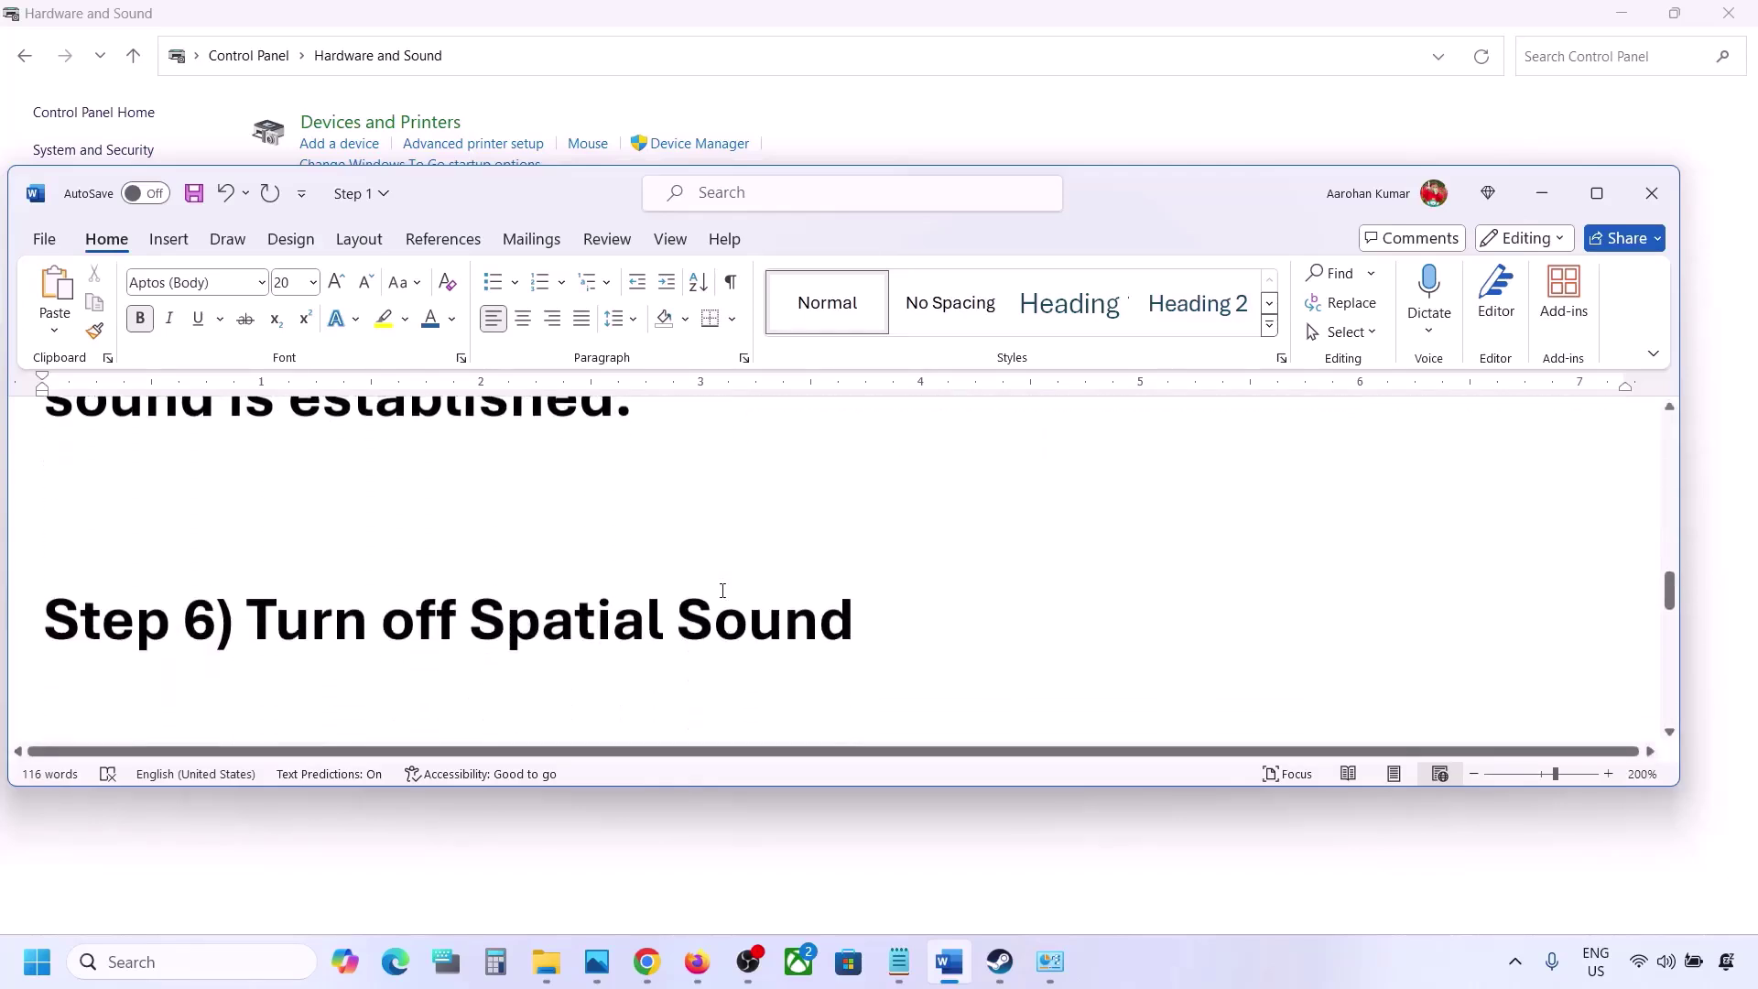
{"action": "left_click_drag", "start_coordinate": [281, 612], "coordinate": [829, 577]}
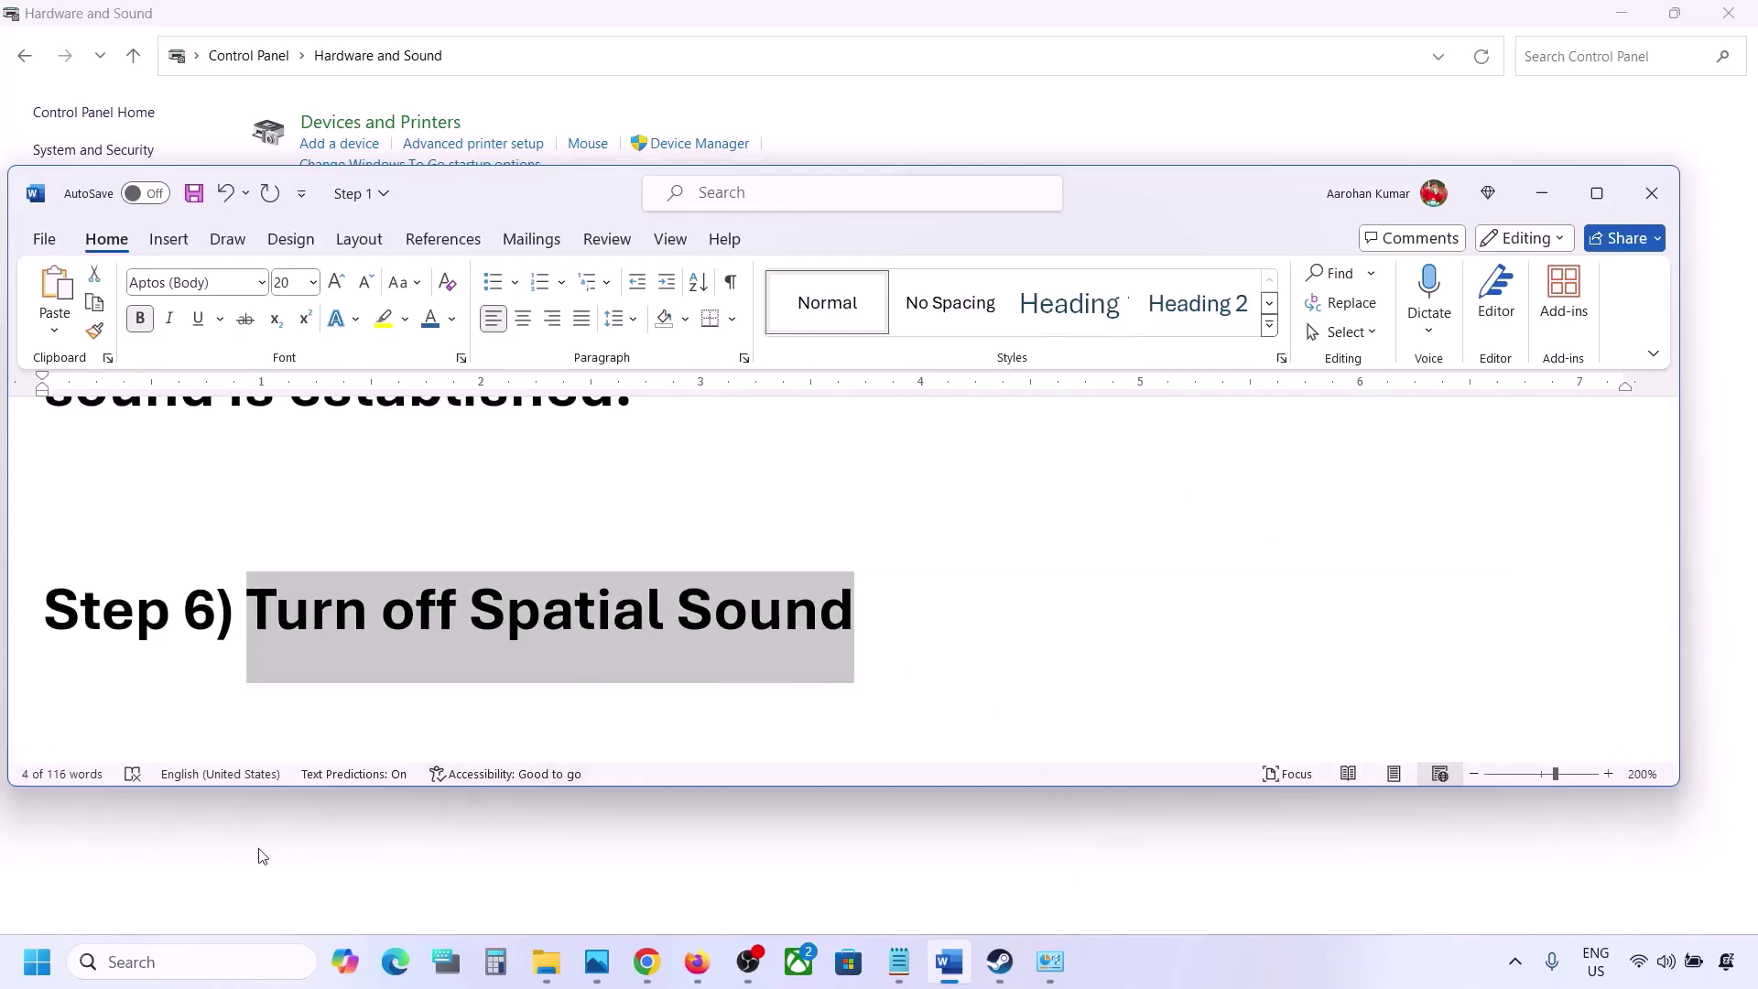
- Open the Sound settings from Control Panel's Hardware and Sound page
{"action": "left_click", "coordinate": [173, 962]}
{"action": "type", "text": "control"}
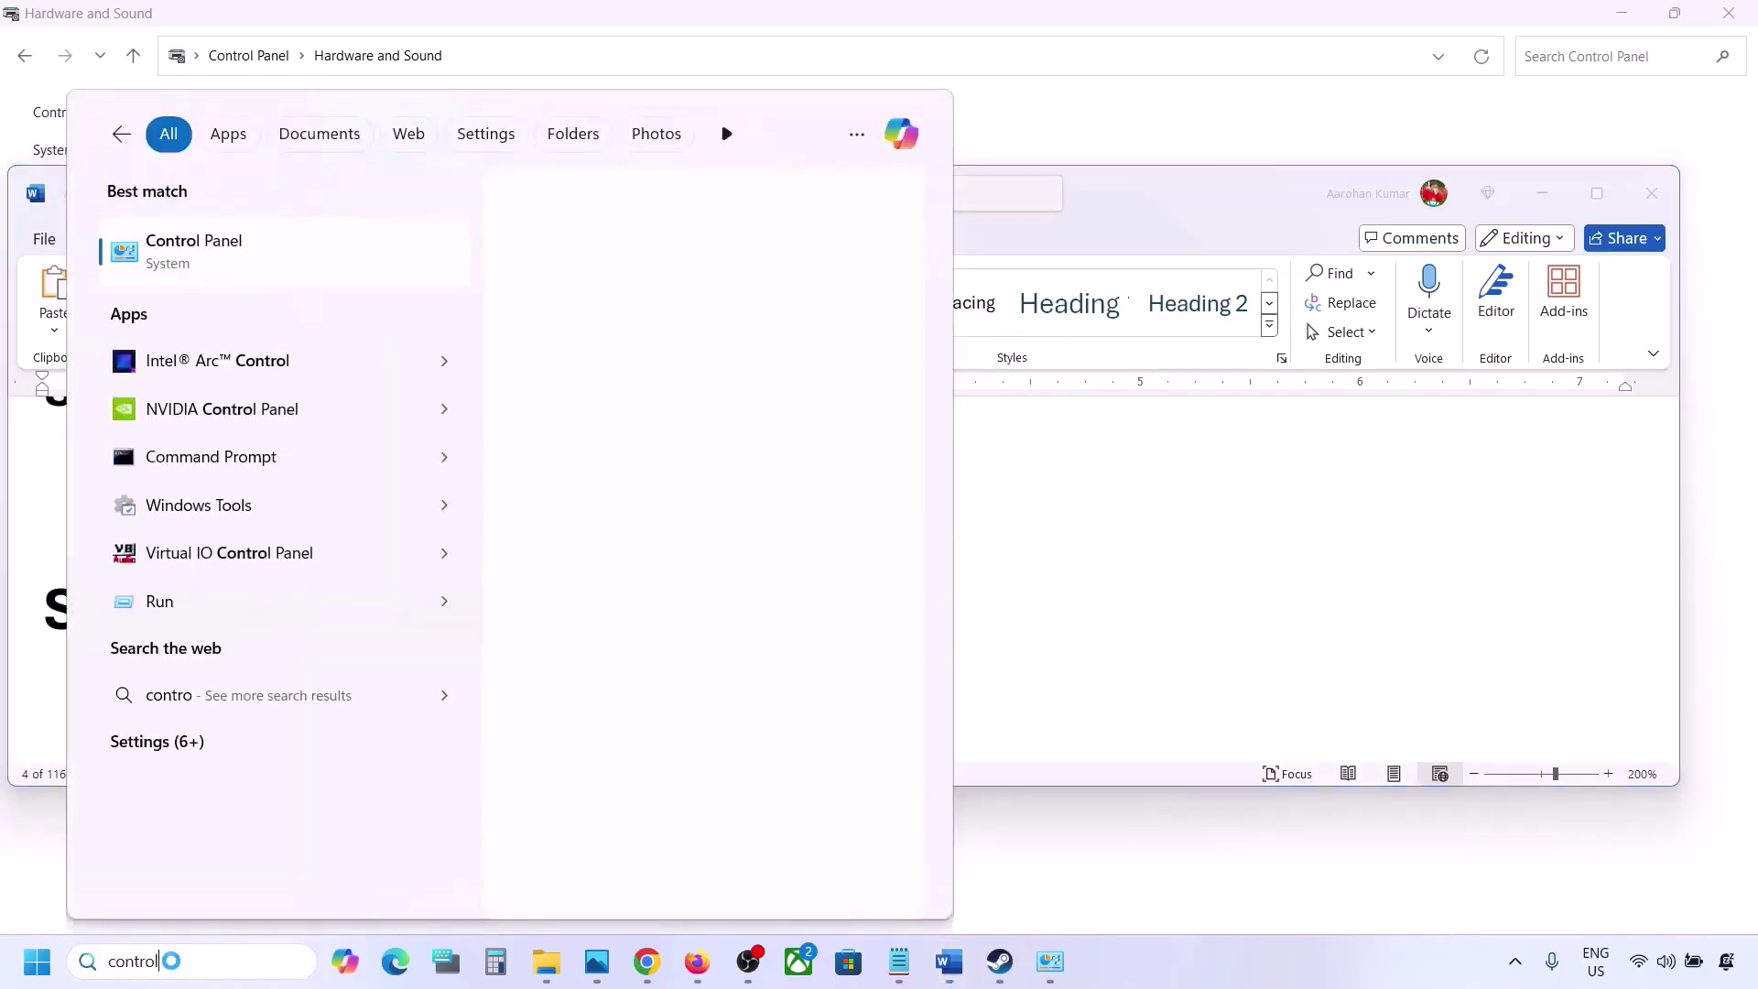
{"action": "key", "text": "Return"}
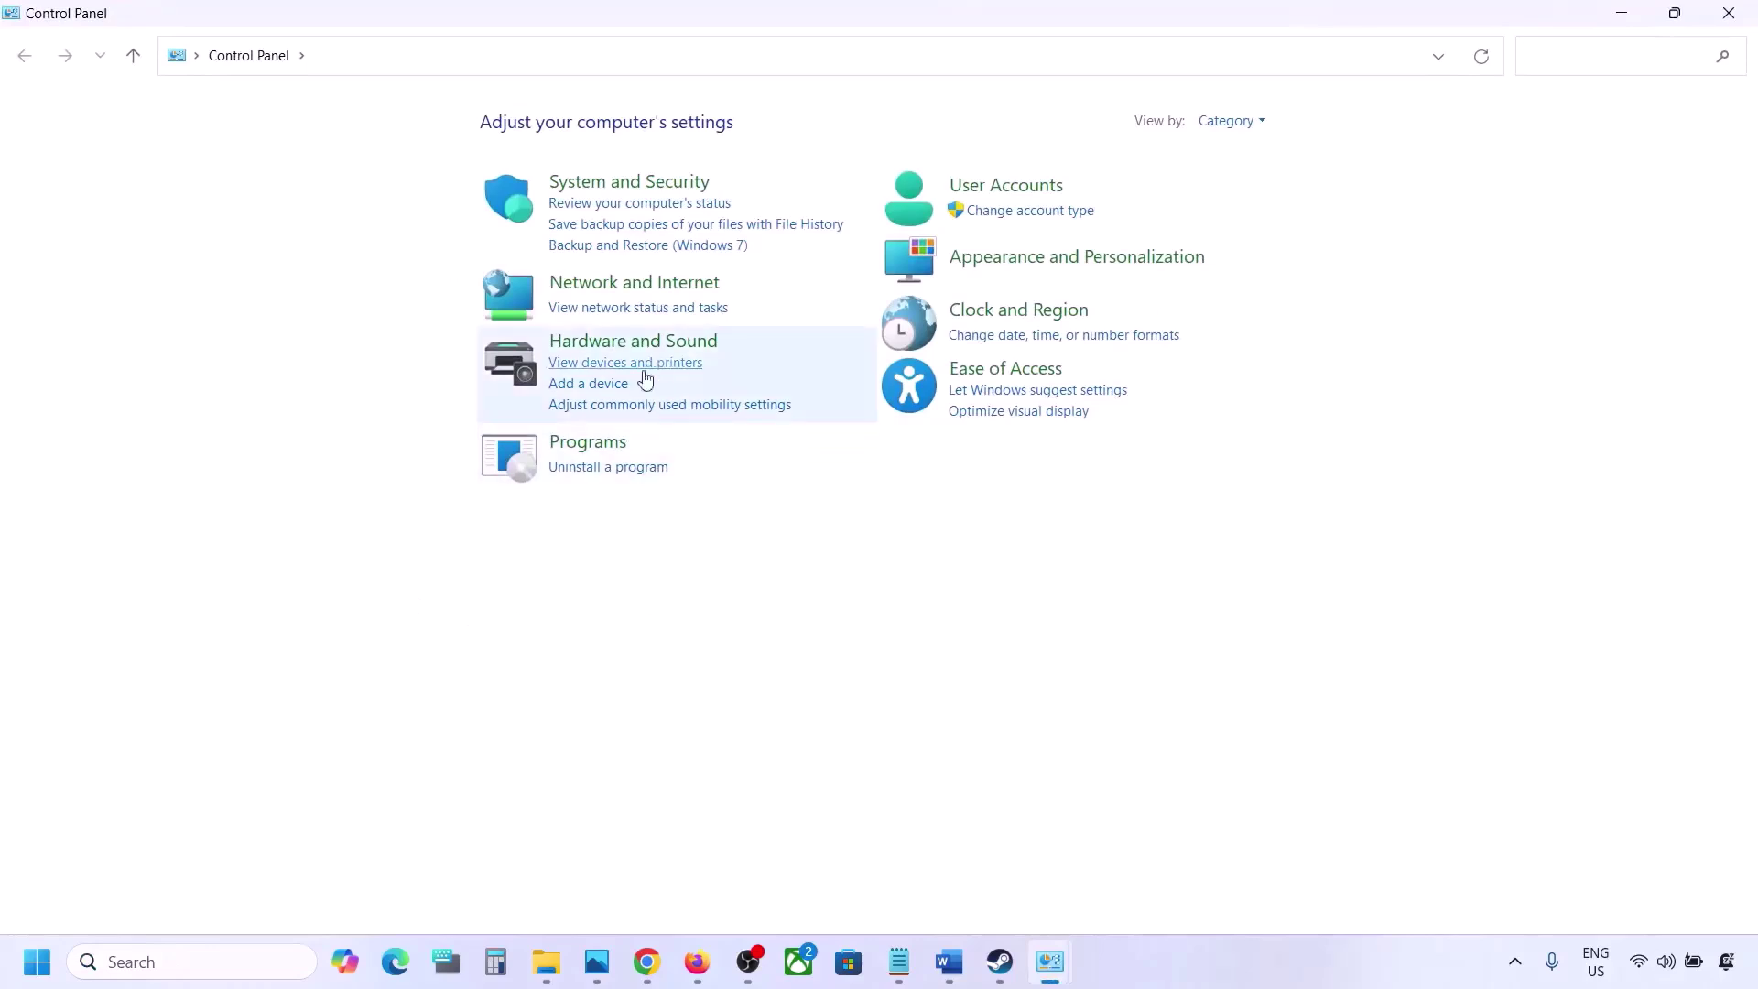
{"action": "left_click", "coordinate": [622, 339]}
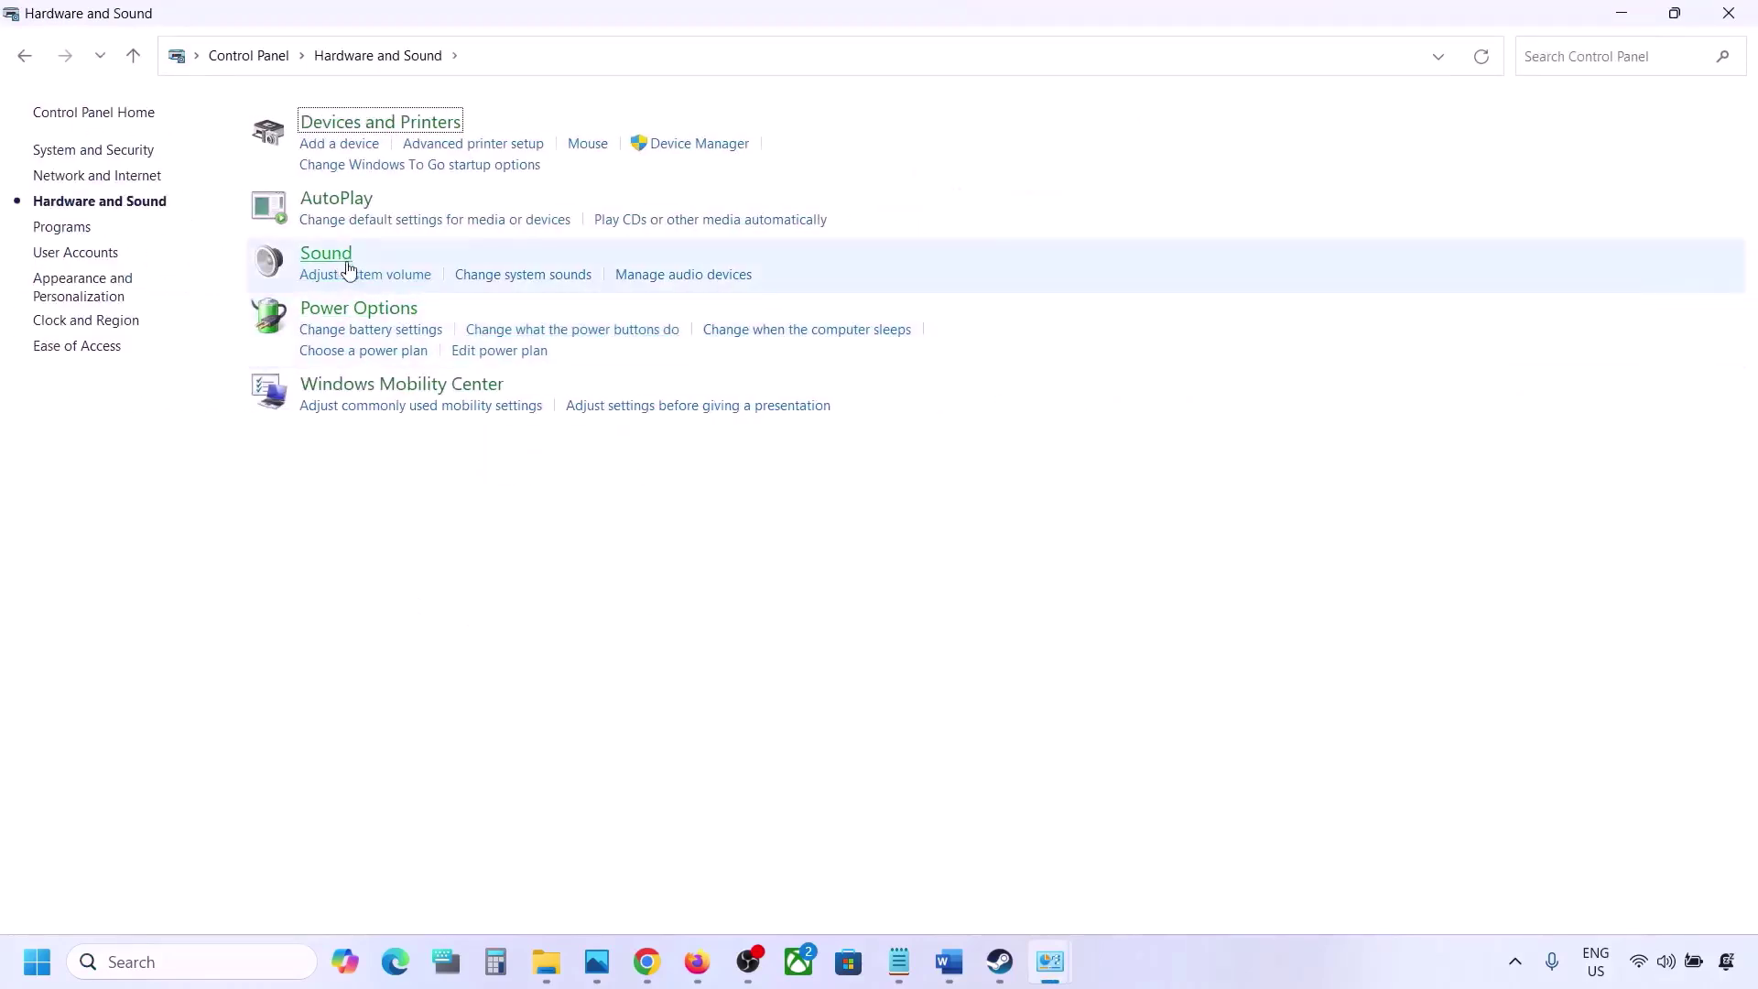
{"action": "left_click", "coordinate": [338, 262]}
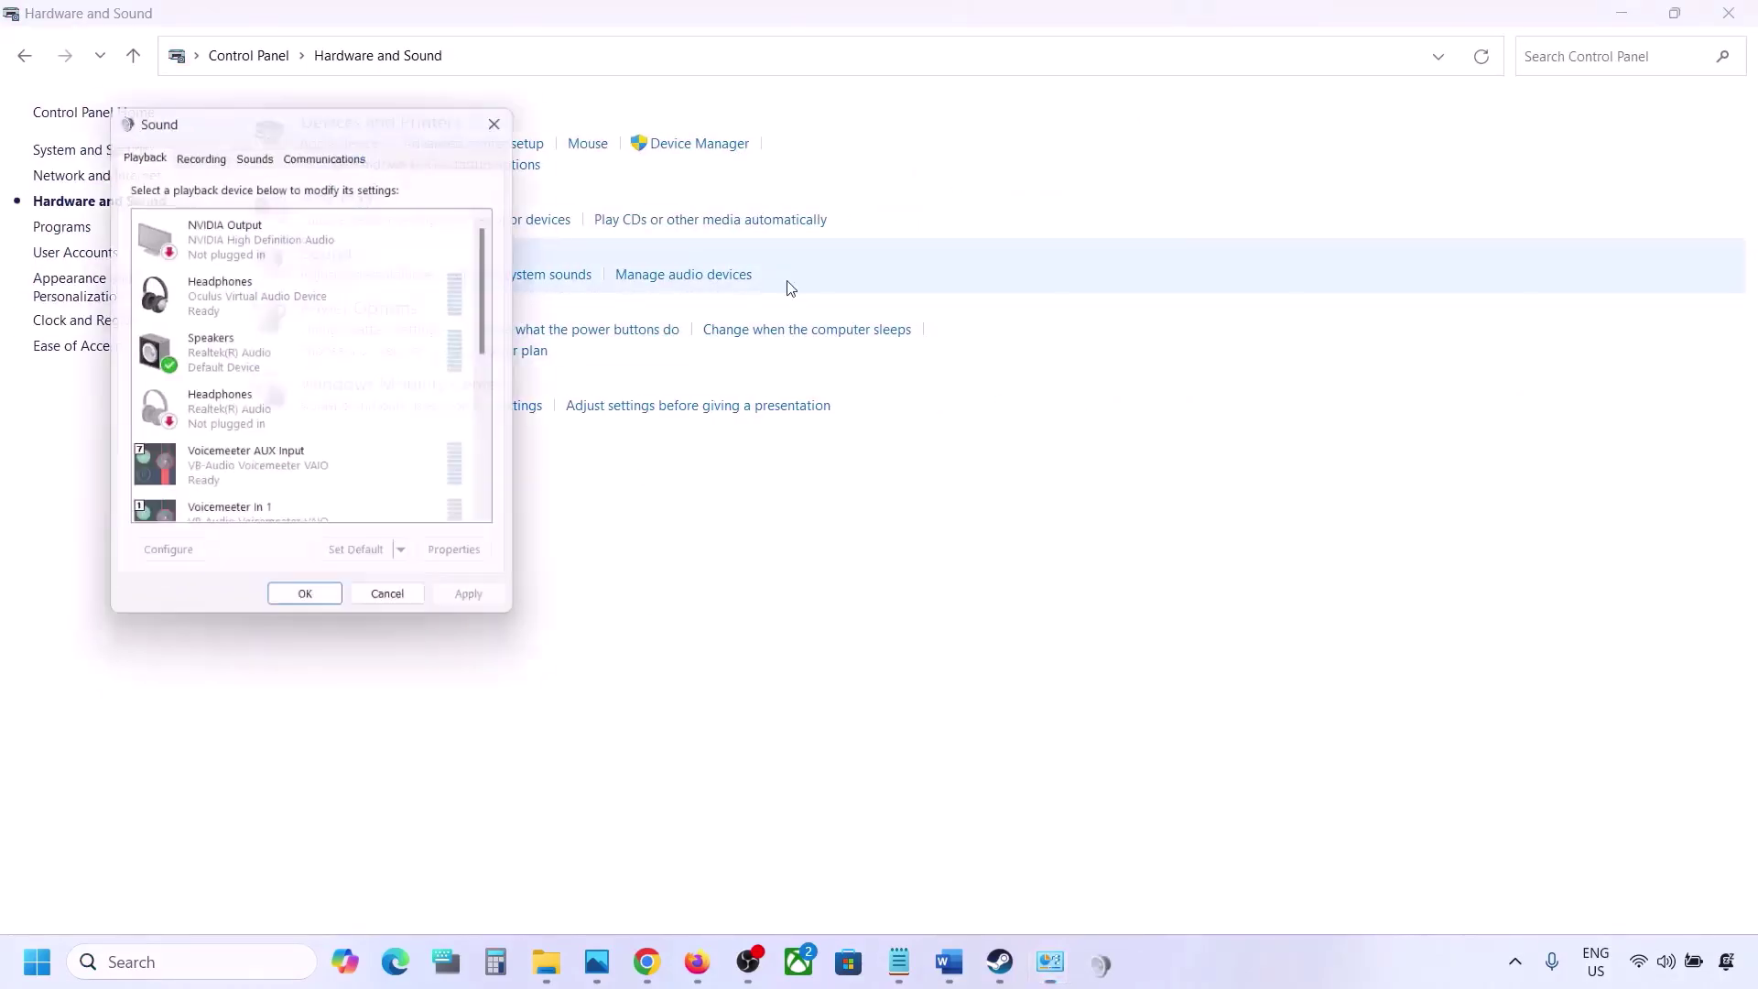
{"action": "left_click_drag", "start_coordinate": [348, 123], "coordinate": [758, 207]}
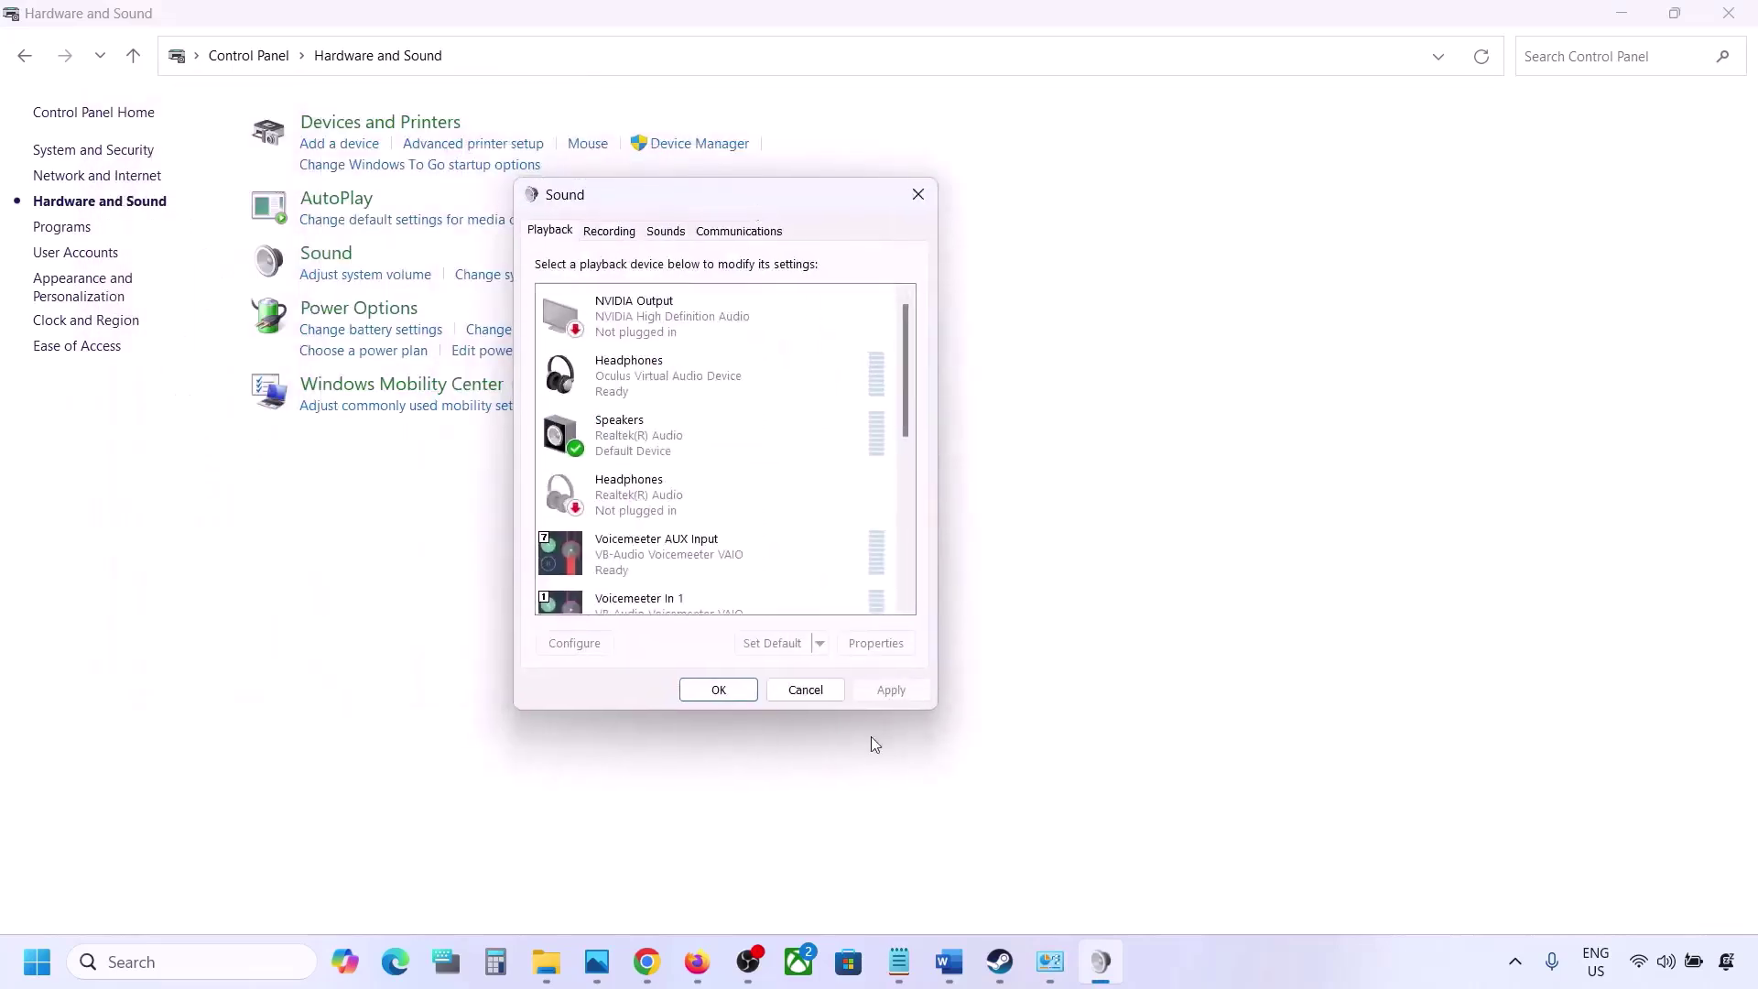
- Set the Realtek Speakers' spatial sound format to Off, apply it, and close the Sound dialogs
{"action": "left_click", "coordinate": [676, 443]}
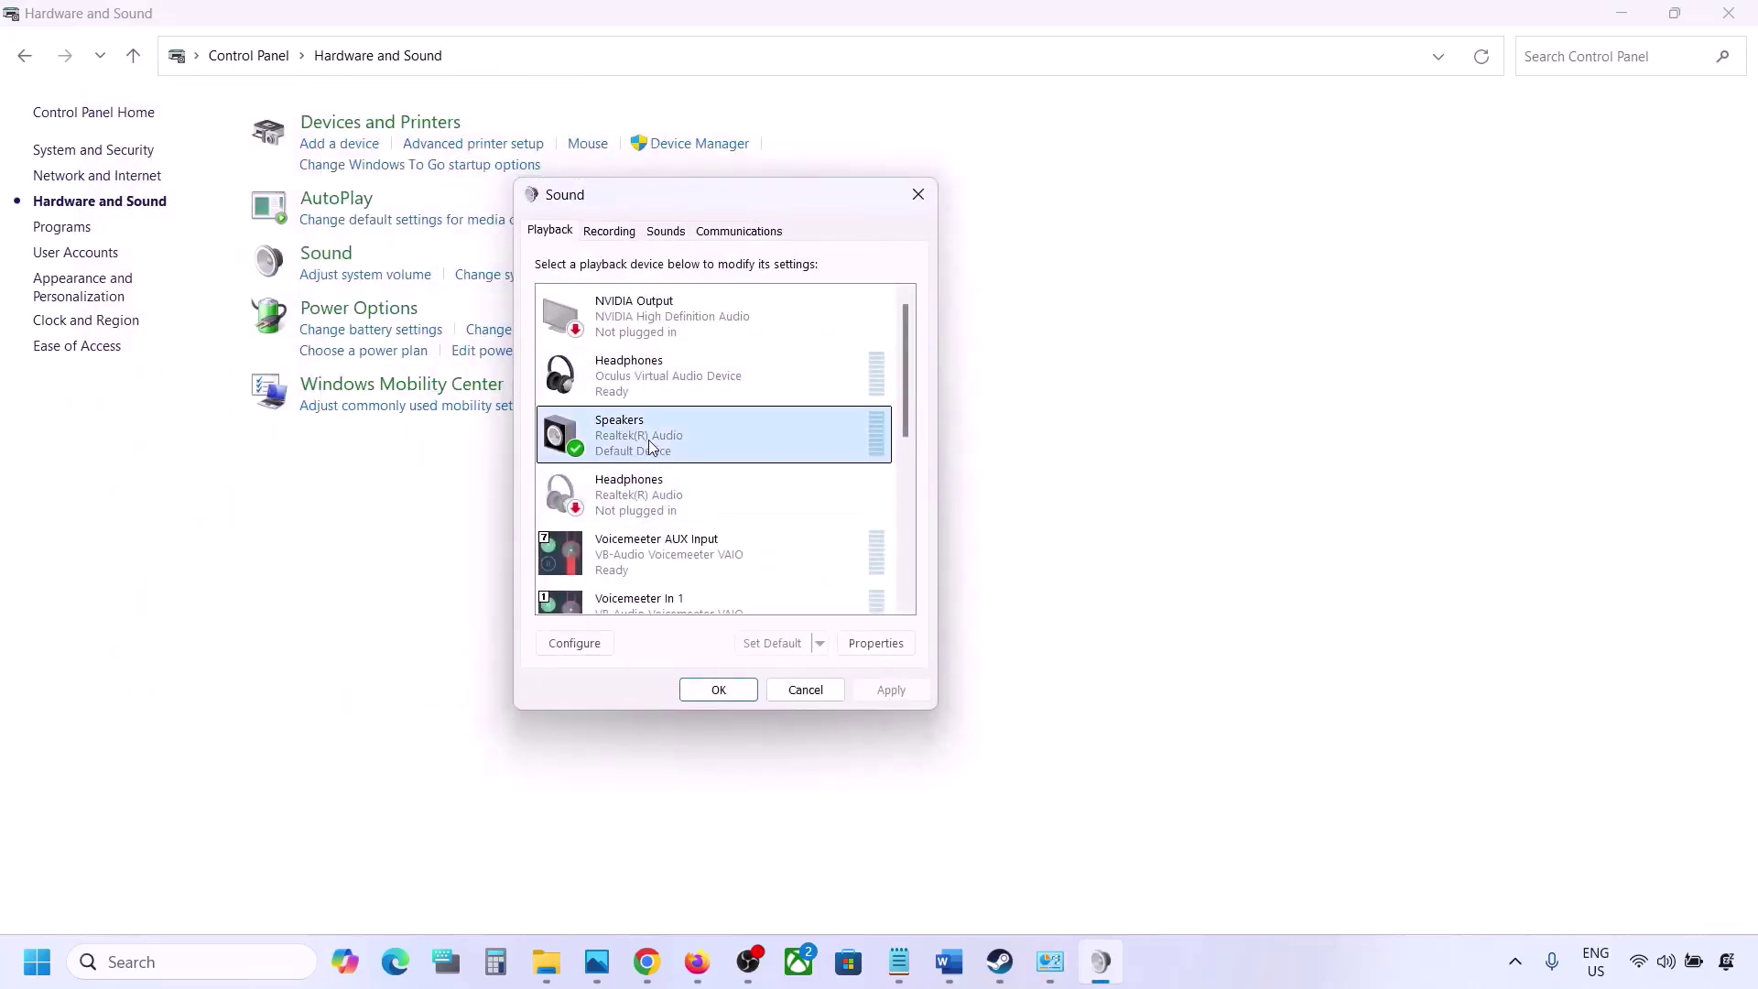
{"action": "right_click", "coordinate": [677, 444]}
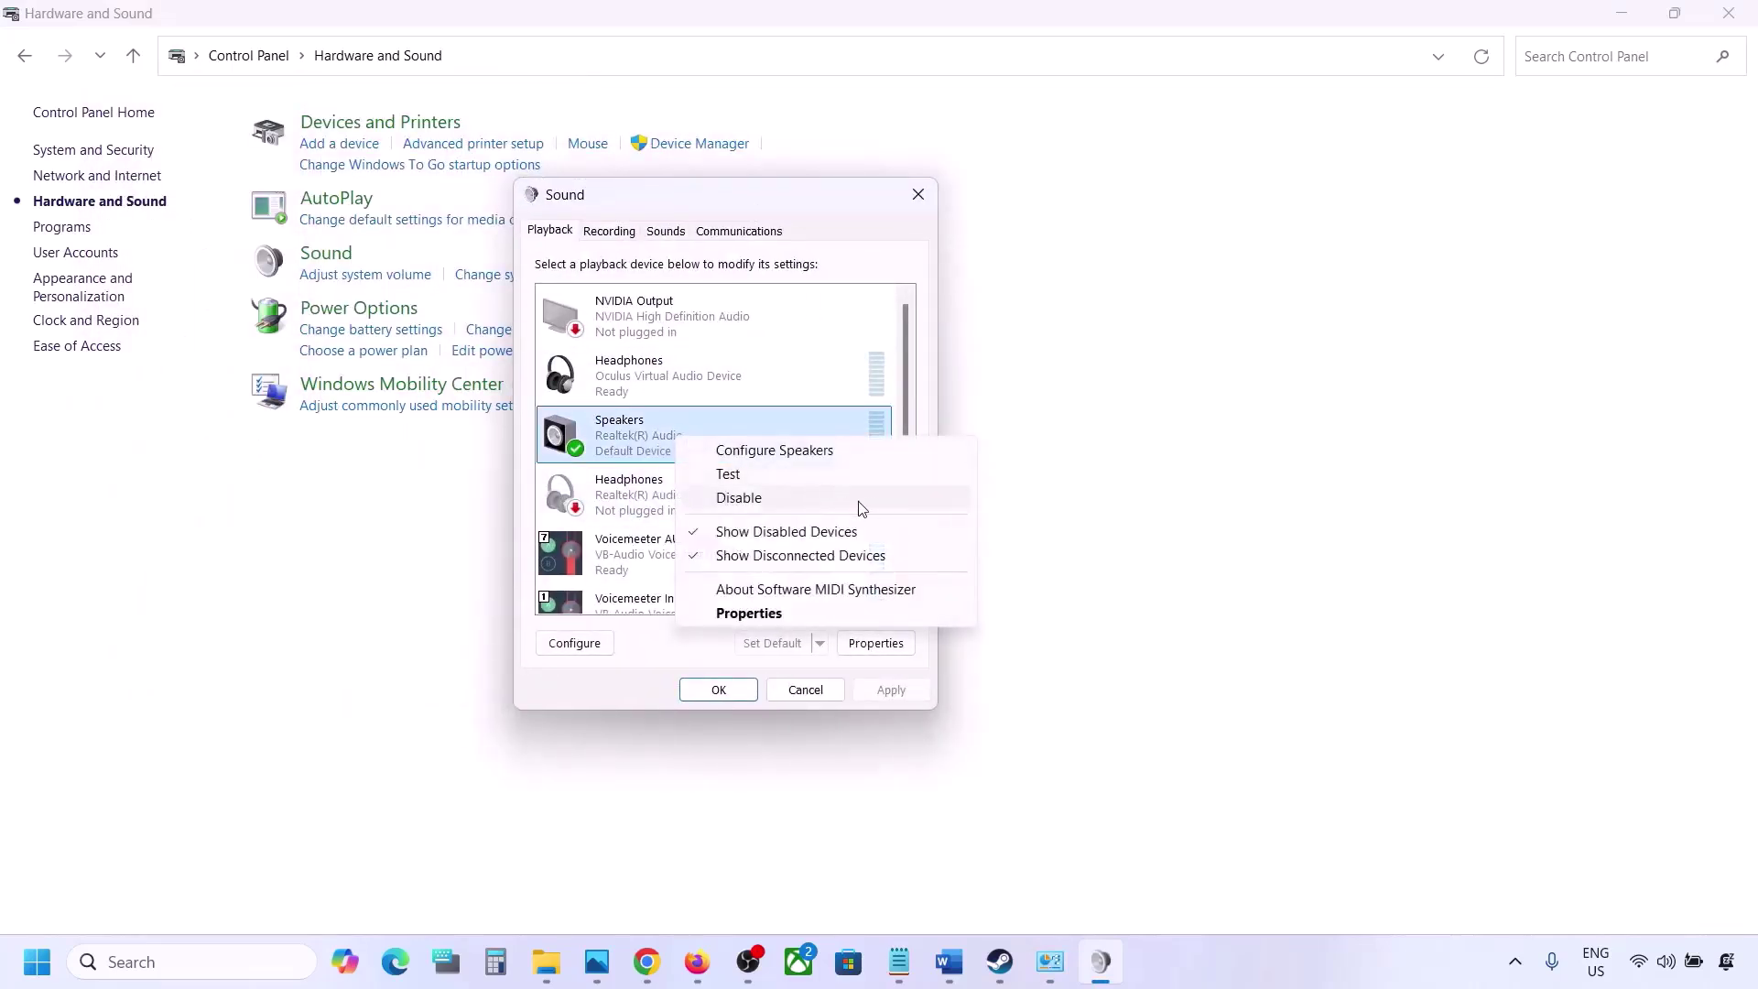
{"action": "left_click", "coordinate": [748, 614]}
{"action": "left_click", "coordinate": [767, 322]}
{"action": "left_click", "coordinate": [668, 419]}
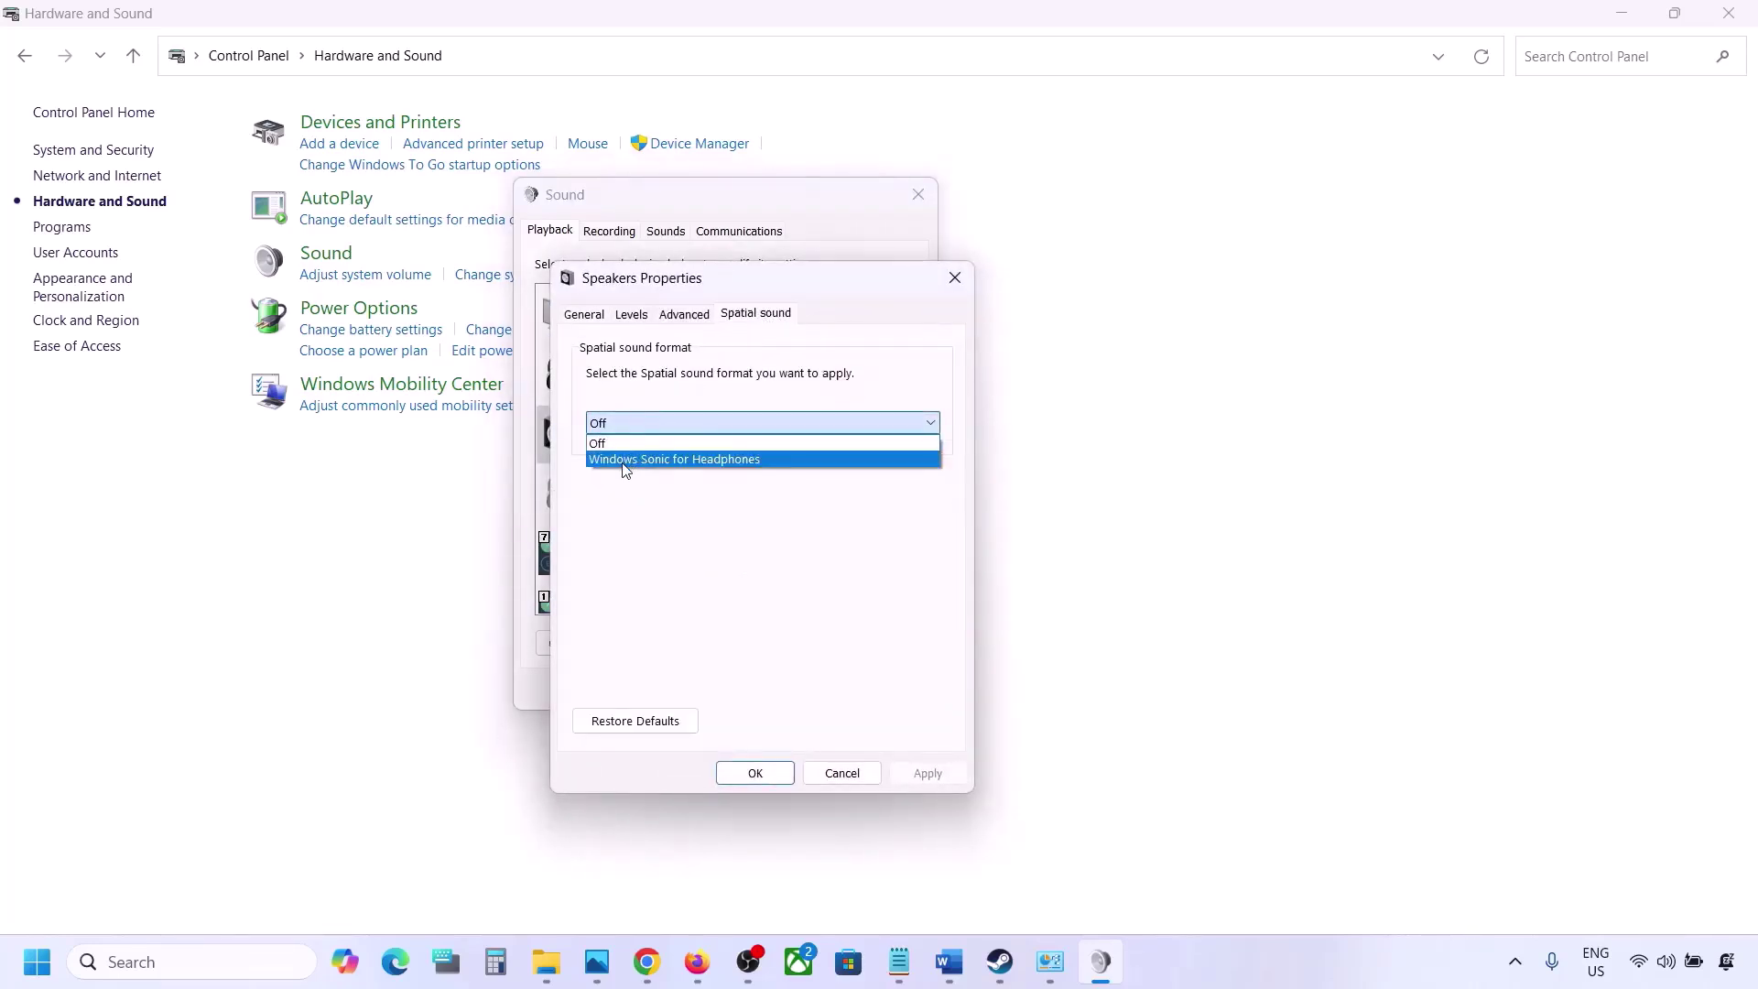
{"action": "left_click", "coordinate": [605, 445]}
{"action": "left_click", "coordinate": [923, 774]}
{"action": "left_click", "coordinate": [760, 775]}
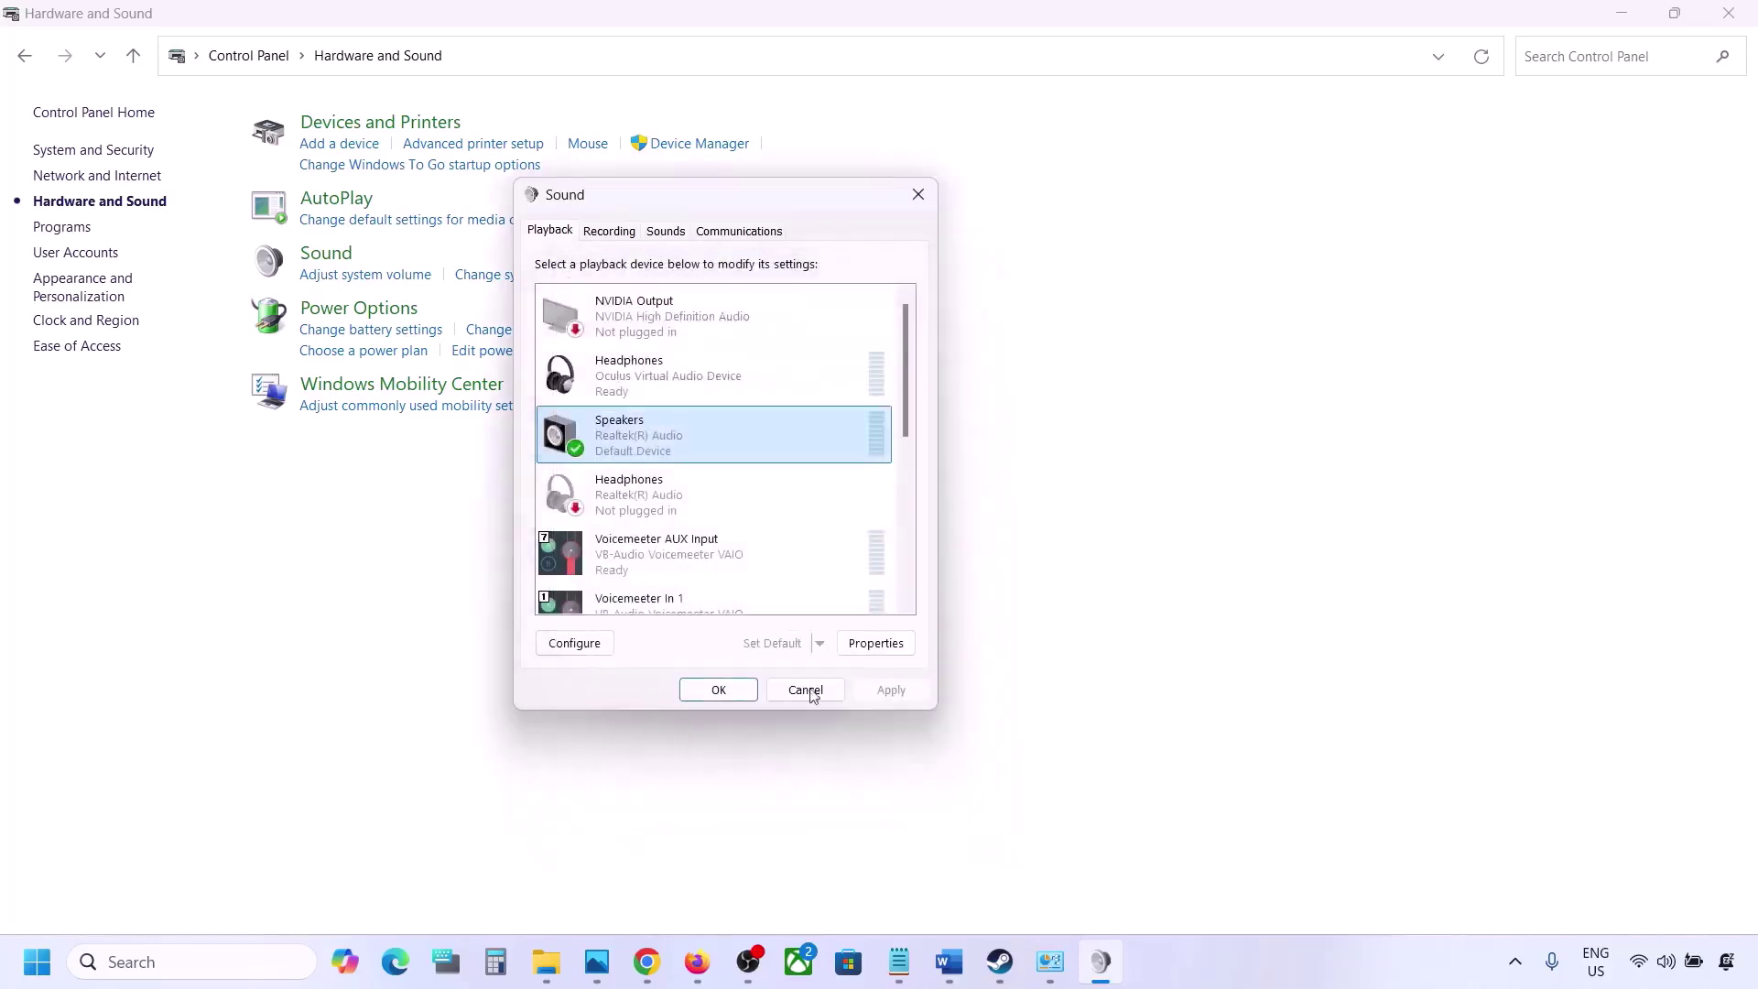
{"action": "left_click", "coordinate": [742, 693]}
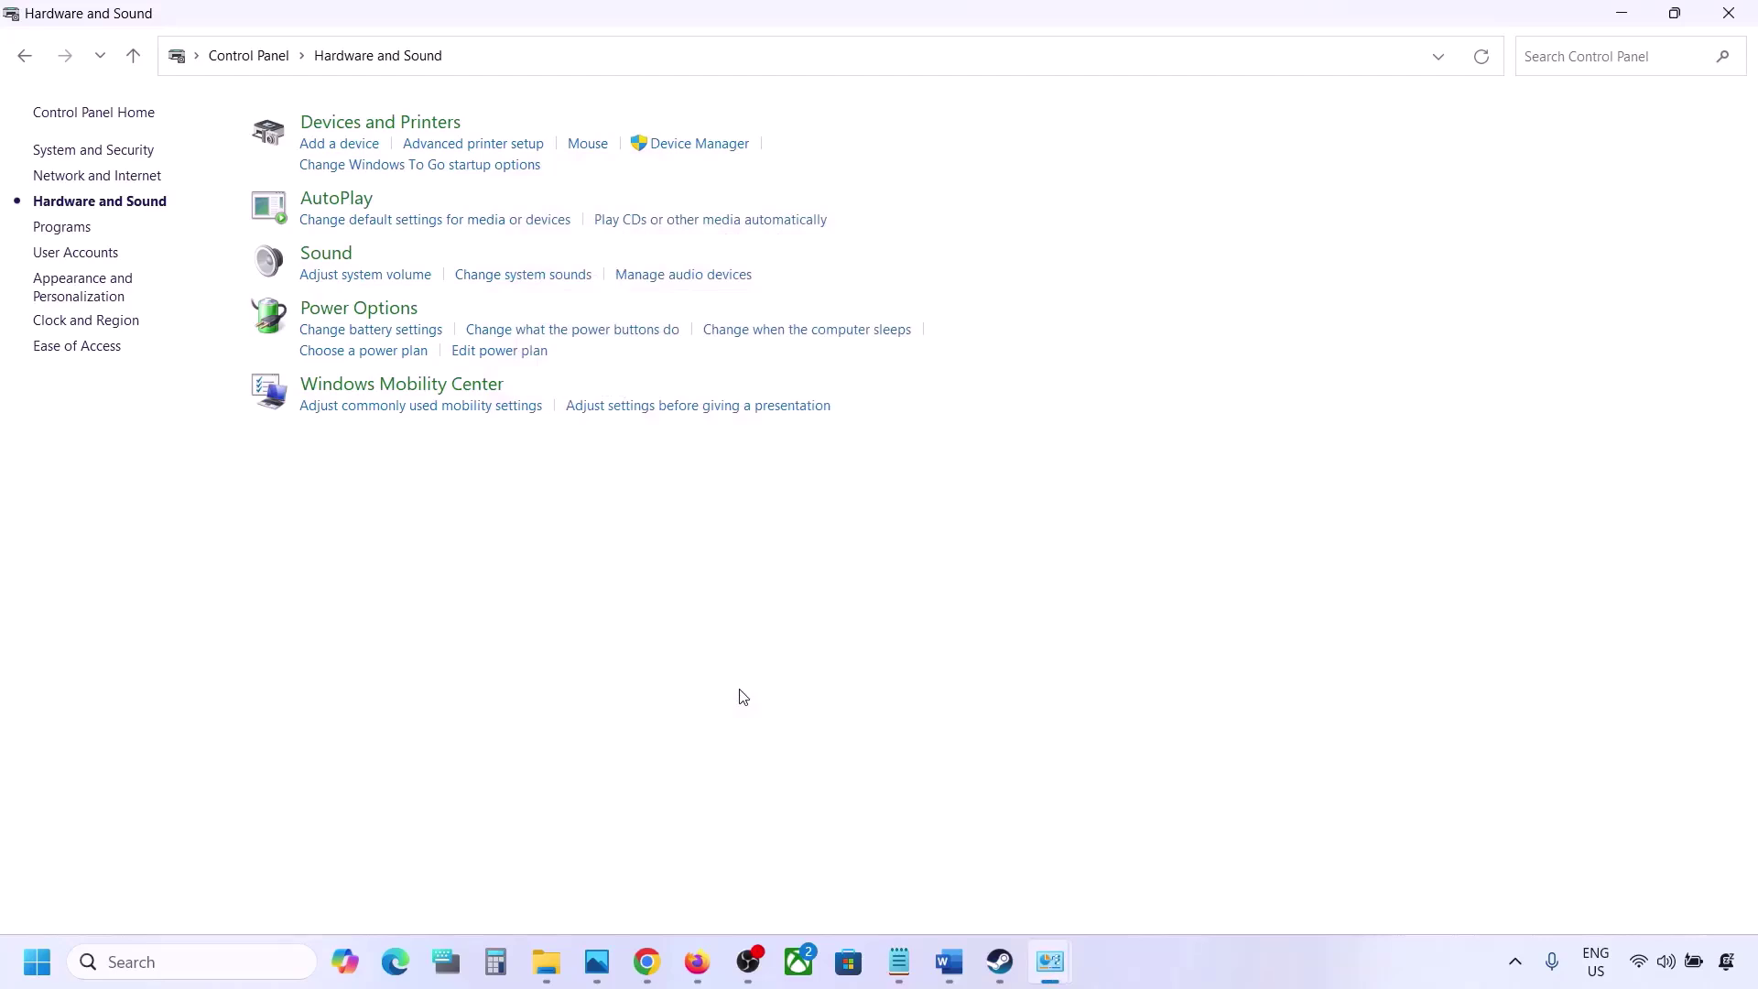
- Return to the Word tutorial document and maximize its window
{"action": "key", "text": "alt+Tab"}
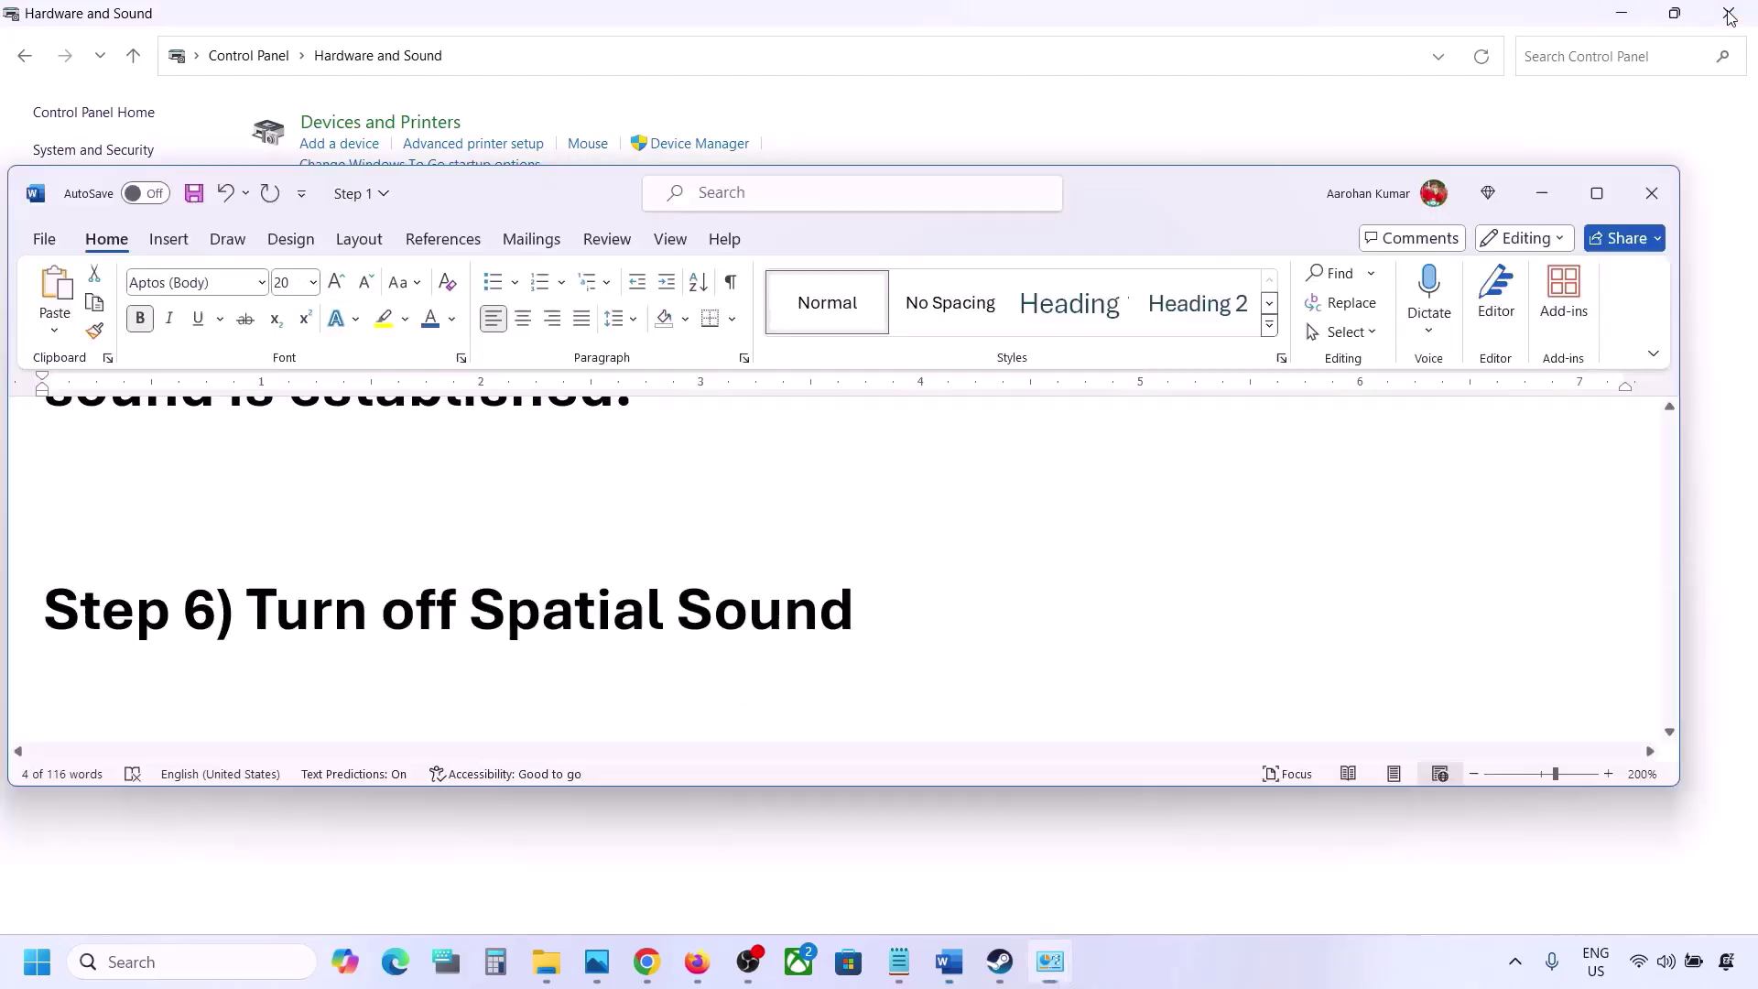
{"action": "scroll", "coordinate": [806, 611], "scroll_direction": "down", "scroll_amount": 3}
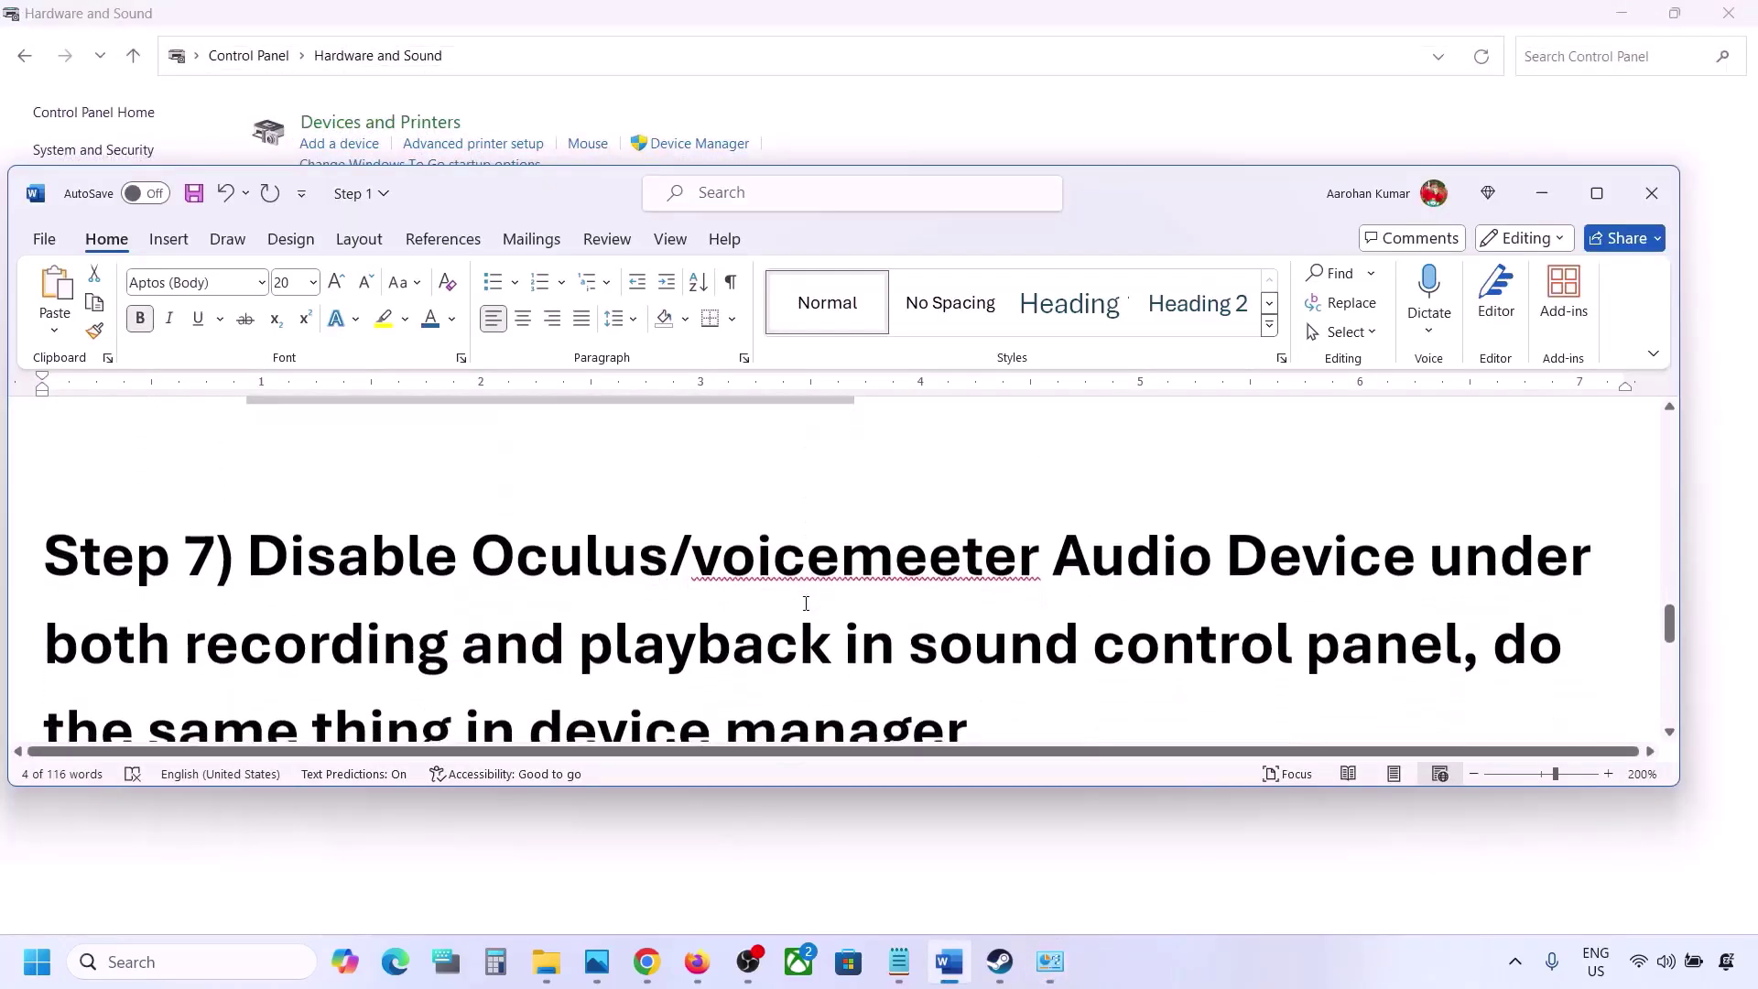
{"action": "left_click", "coordinate": [1597, 193]}
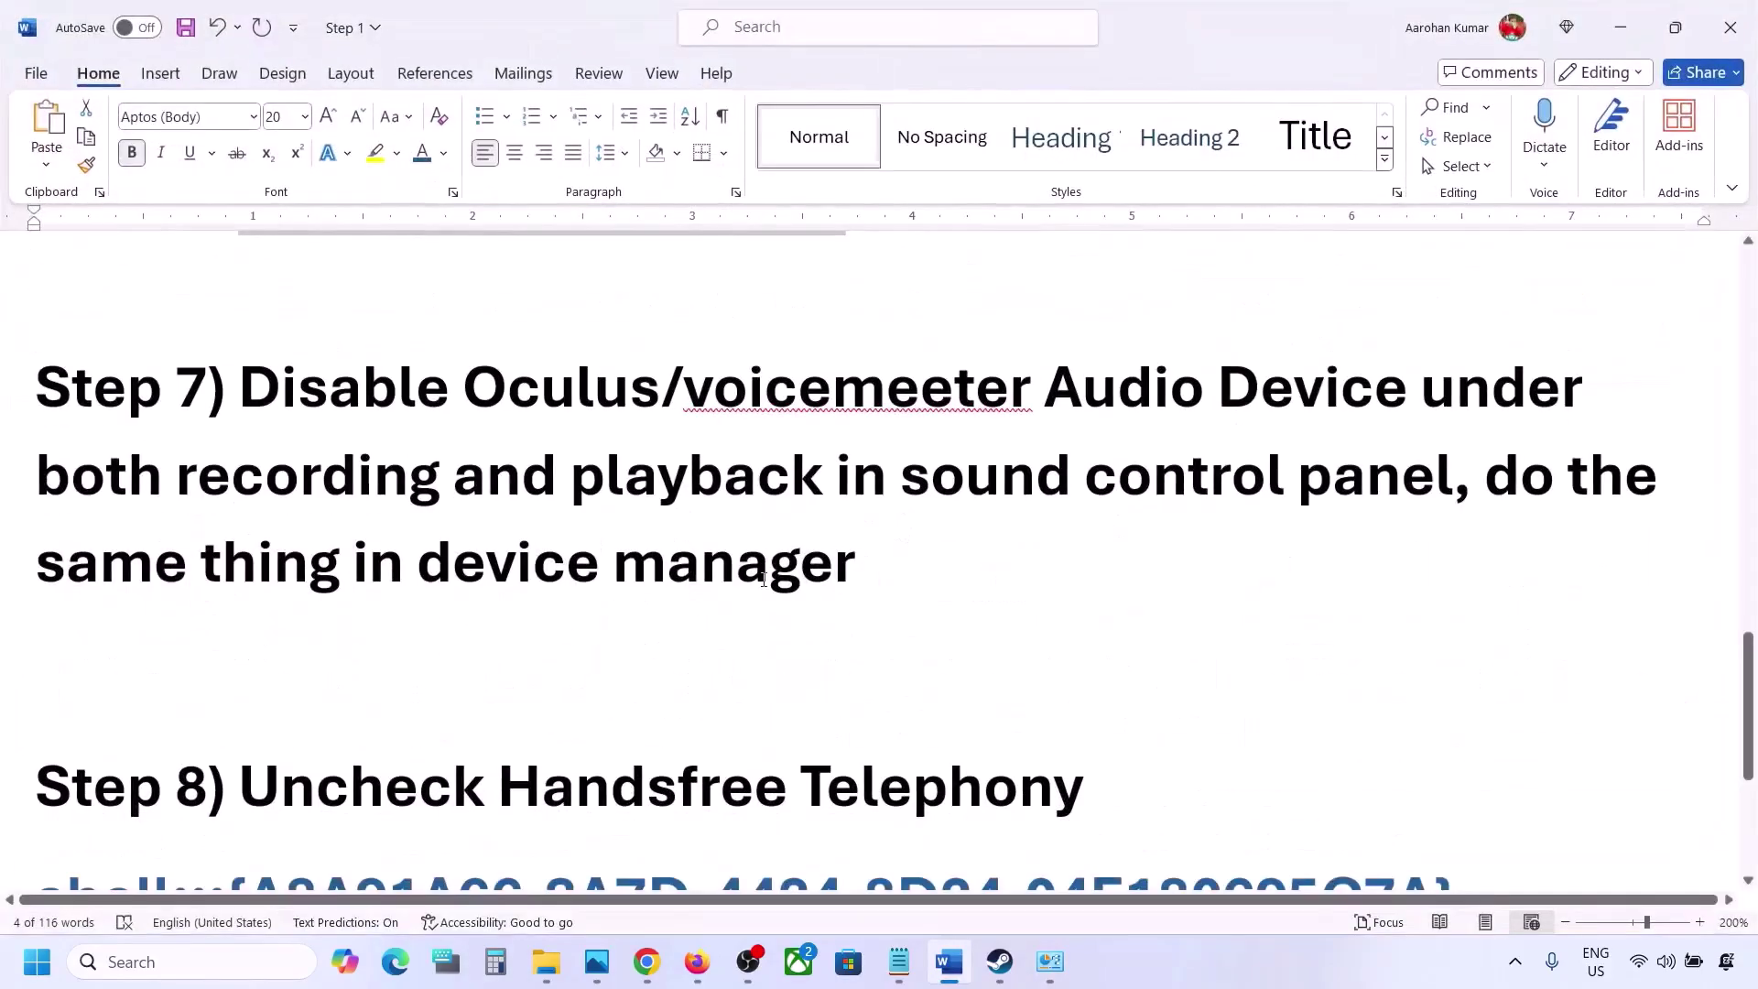
{"action": "scroll", "coordinate": [465, 586], "scroll_direction": "up", "scroll_amount": 2}
- Highlight Step 7's Oculus/voicemeeter heading, disable instruction and Device Manager note
{"action": "left_click_drag", "start_coordinate": [465, 586], "coordinate": [960, 590]}
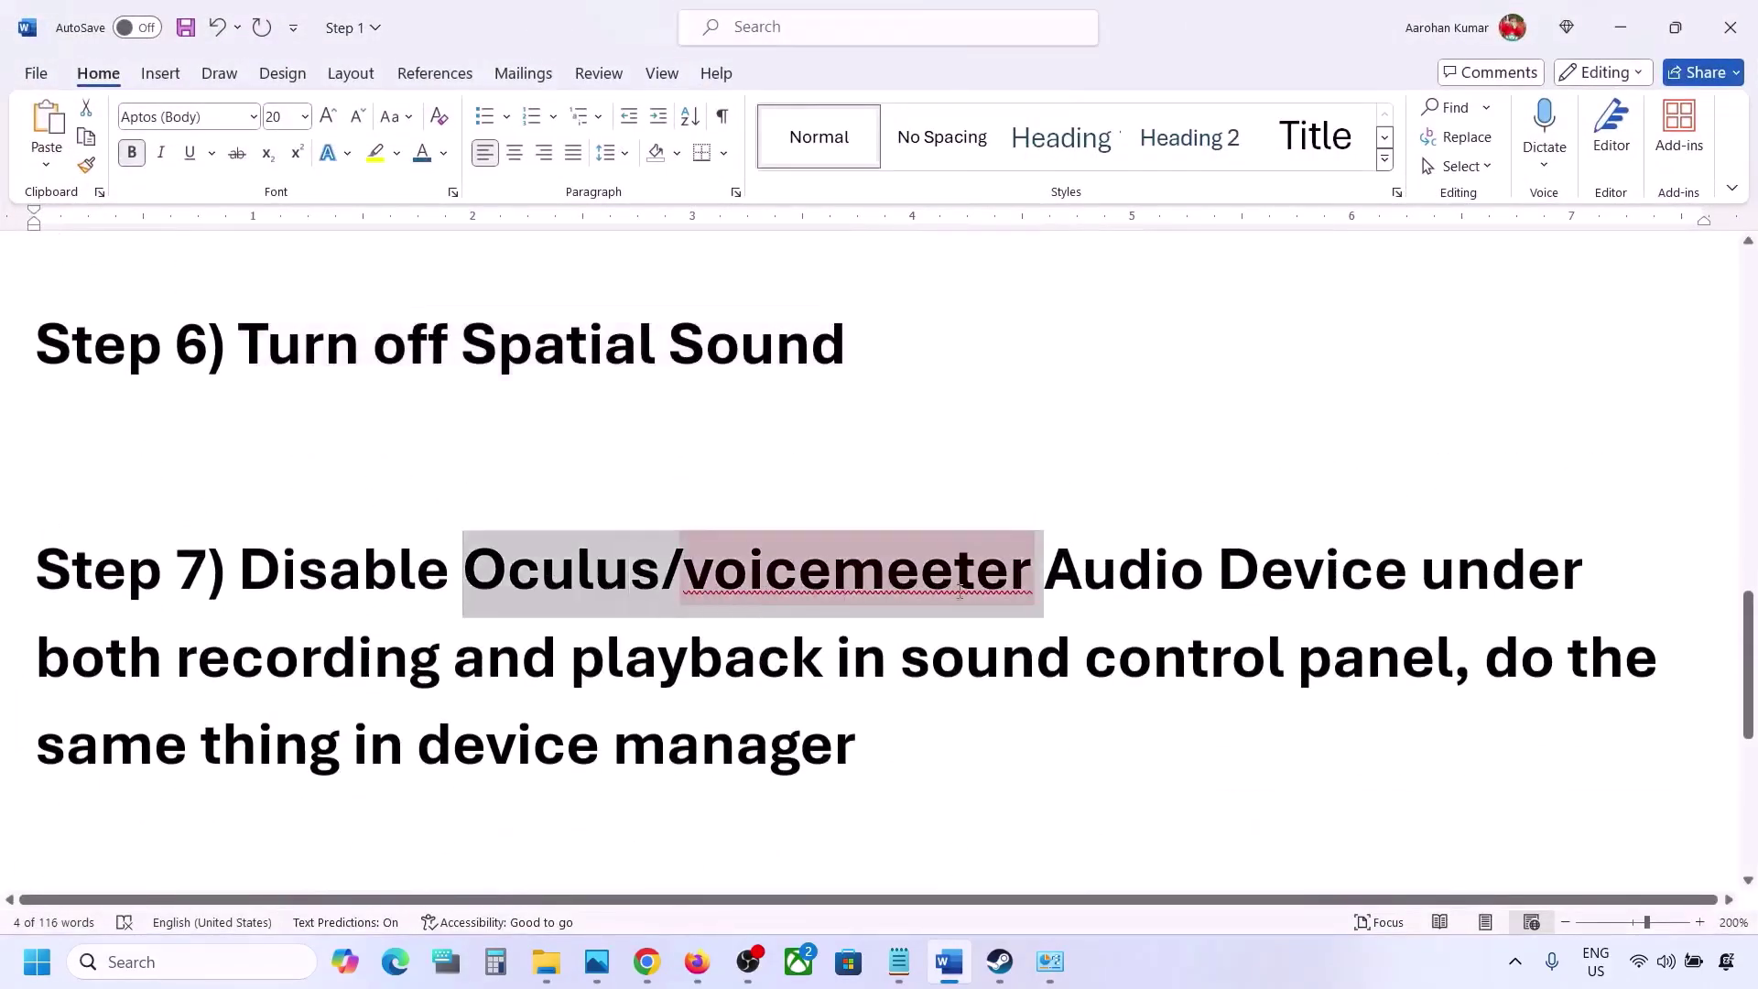
{"action": "left_click", "coordinate": [1116, 572]}
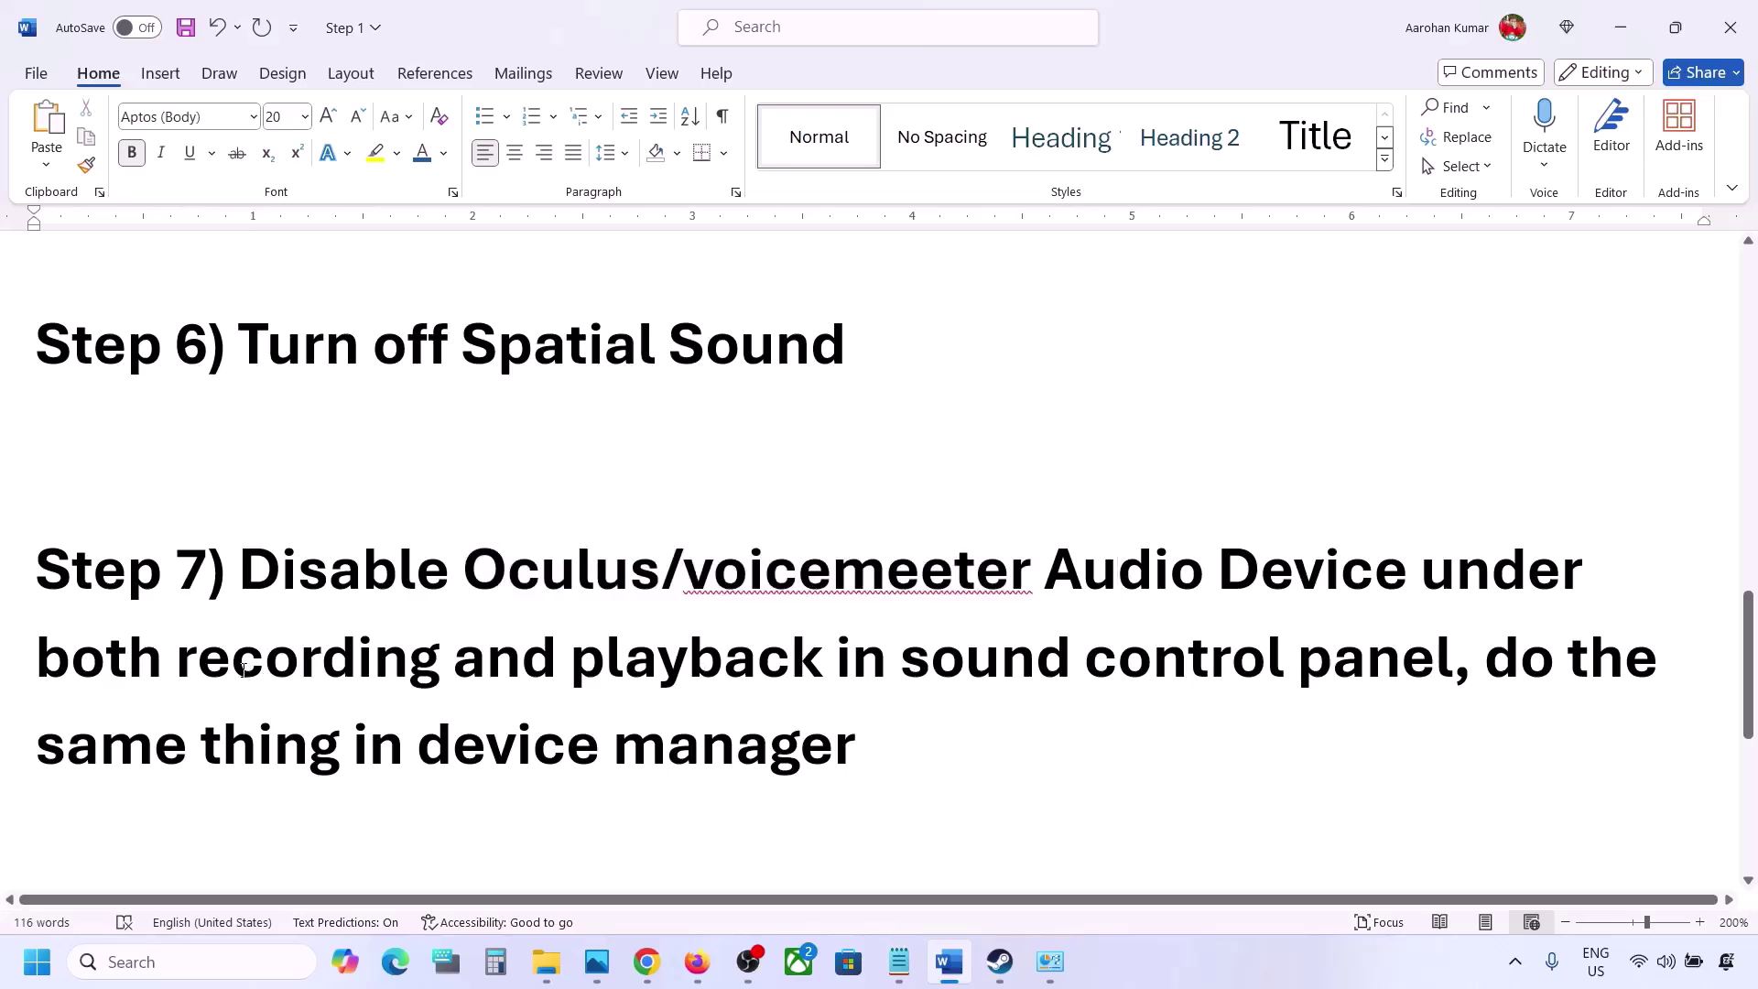
{"action": "left_click_drag", "start_coordinate": [280, 546], "coordinate": [1199, 696]}
{"action": "left_click_drag", "start_coordinate": [224, 744], "coordinate": [870, 765]}
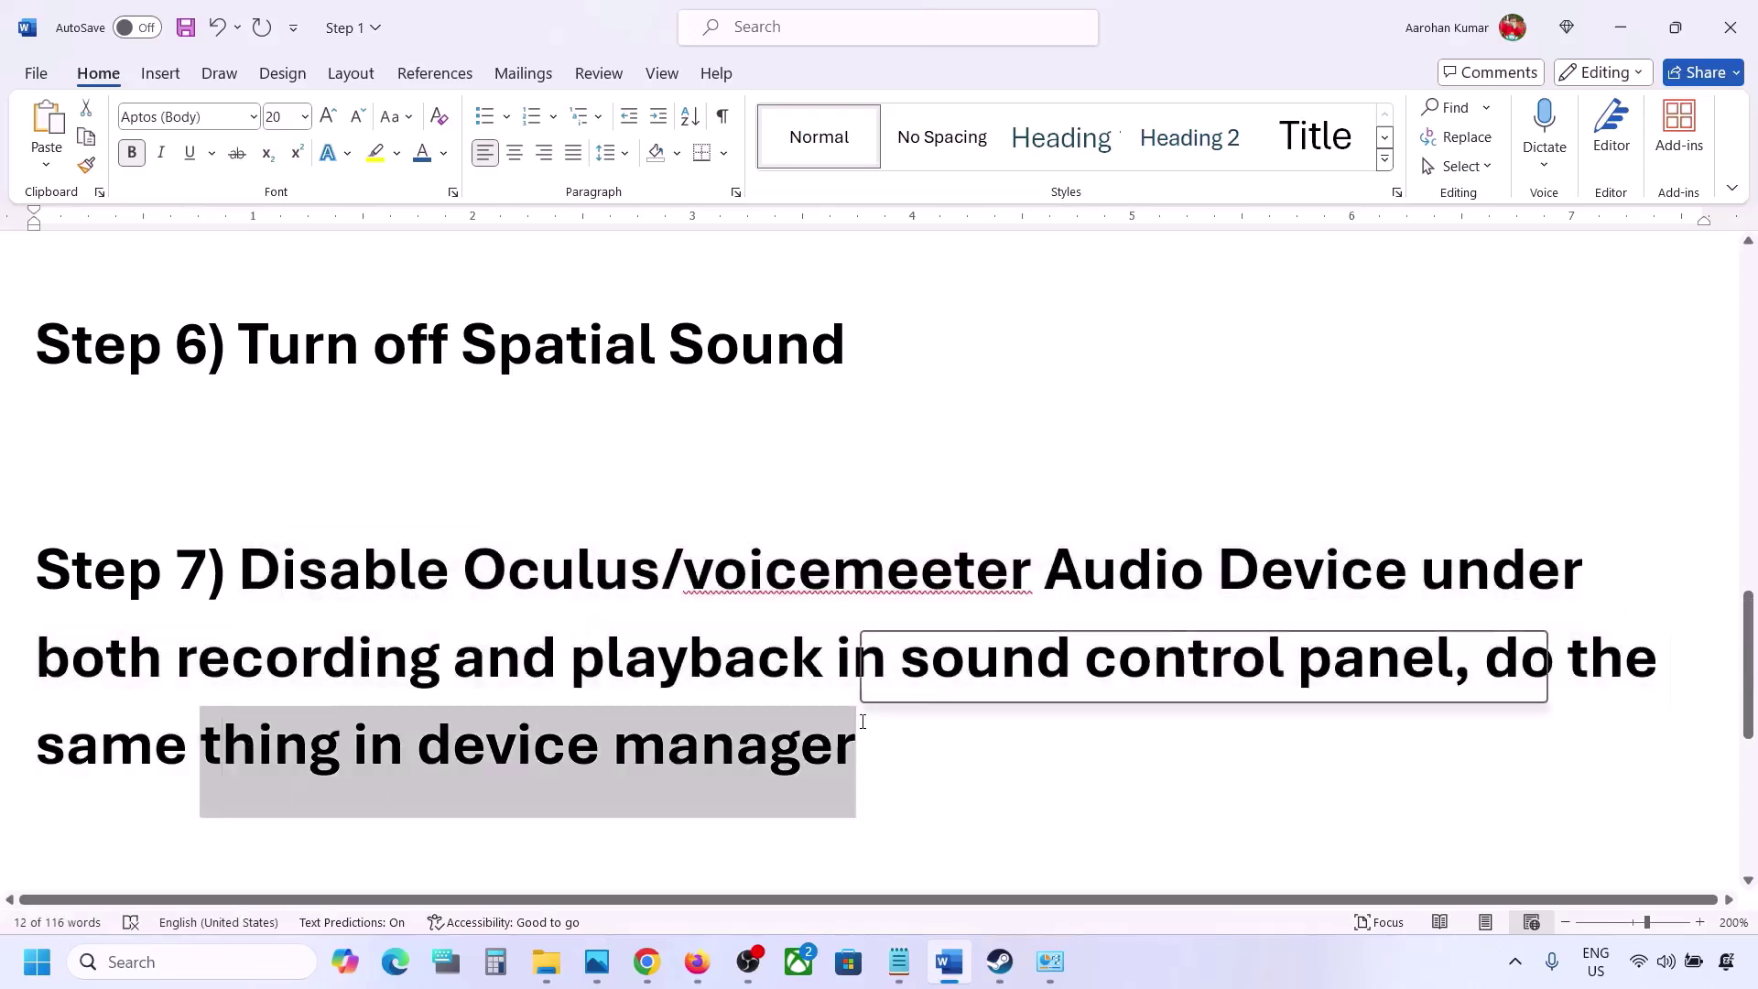
- Reopen the Sound settings through Control Panel's Hardware and Sound page
{"action": "left_click", "coordinate": [182, 952]}
{"action": "type", "text": "control"}
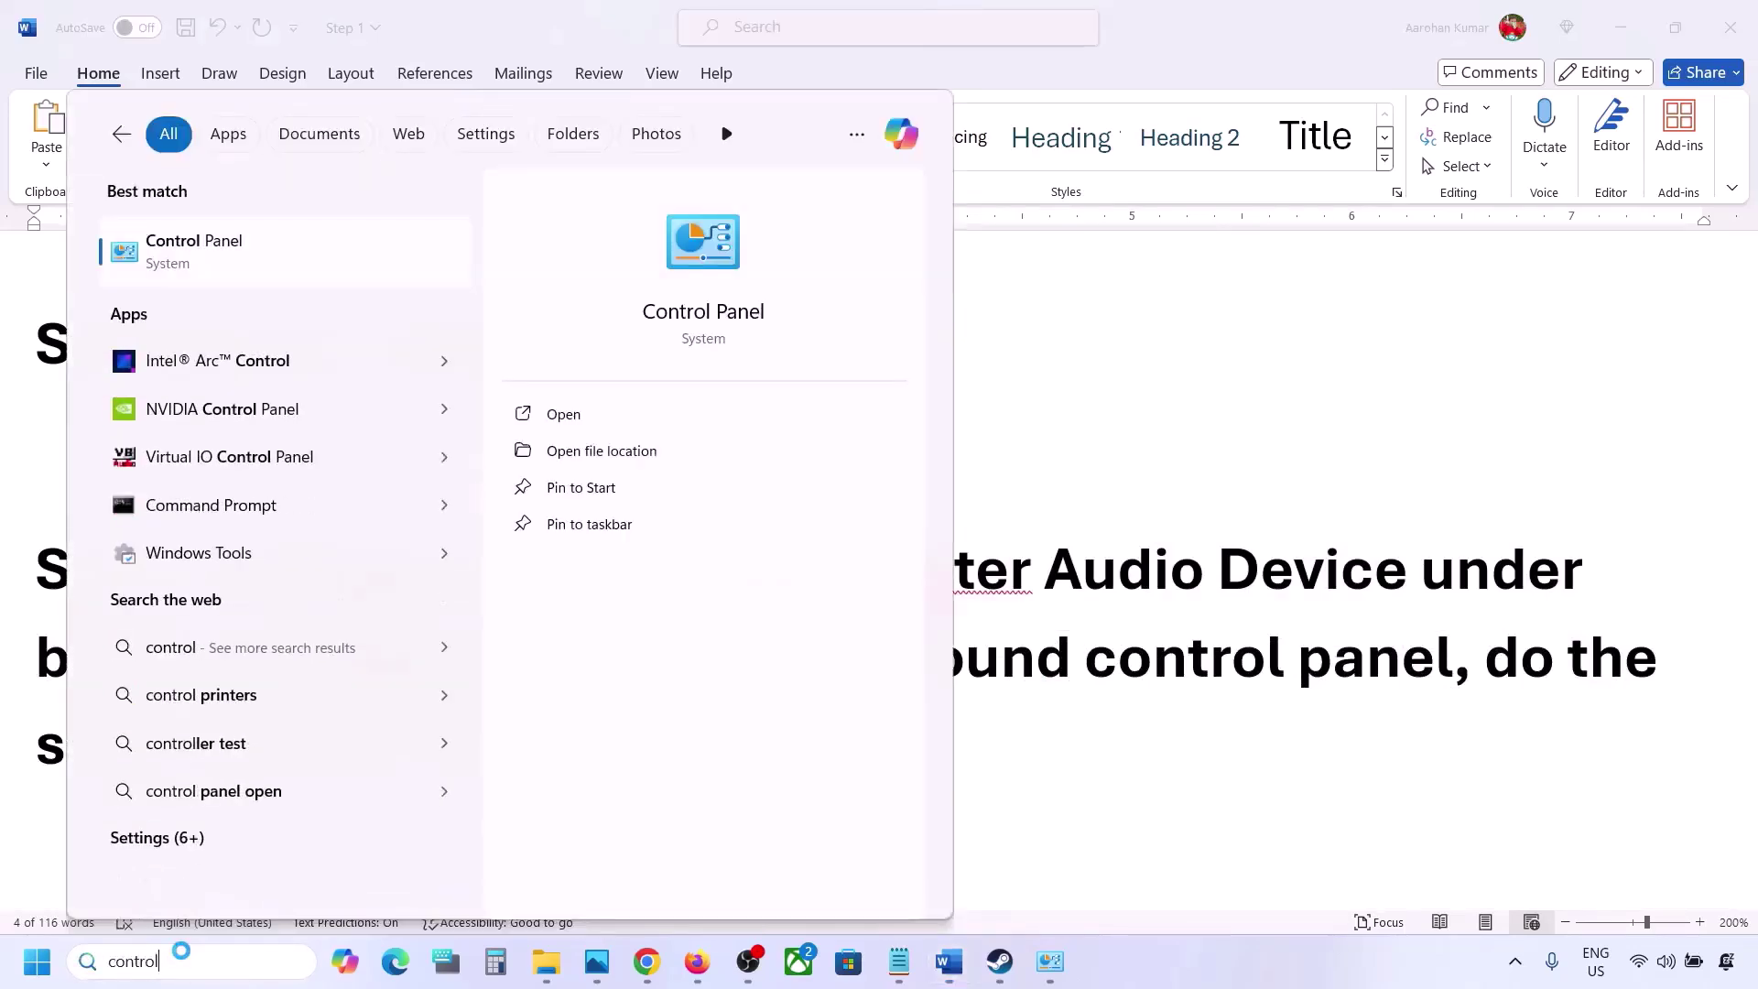
{"action": "key", "text": "Return"}
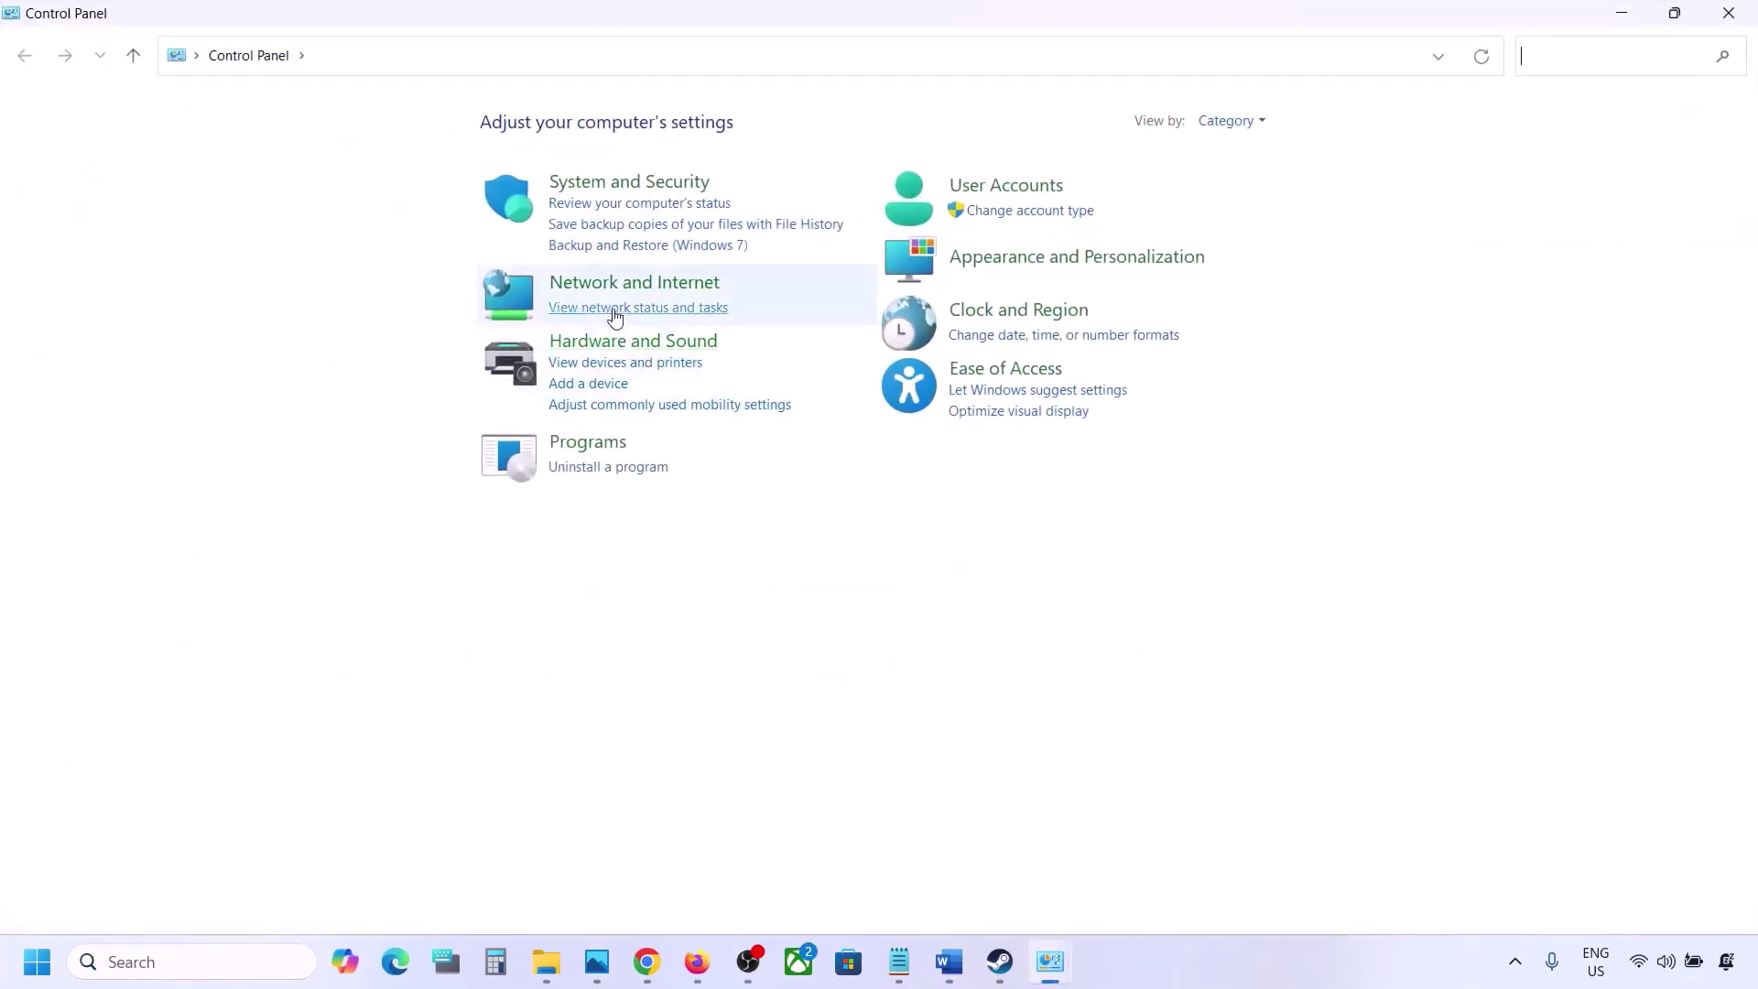
{"action": "left_click", "coordinate": [590, 341]}
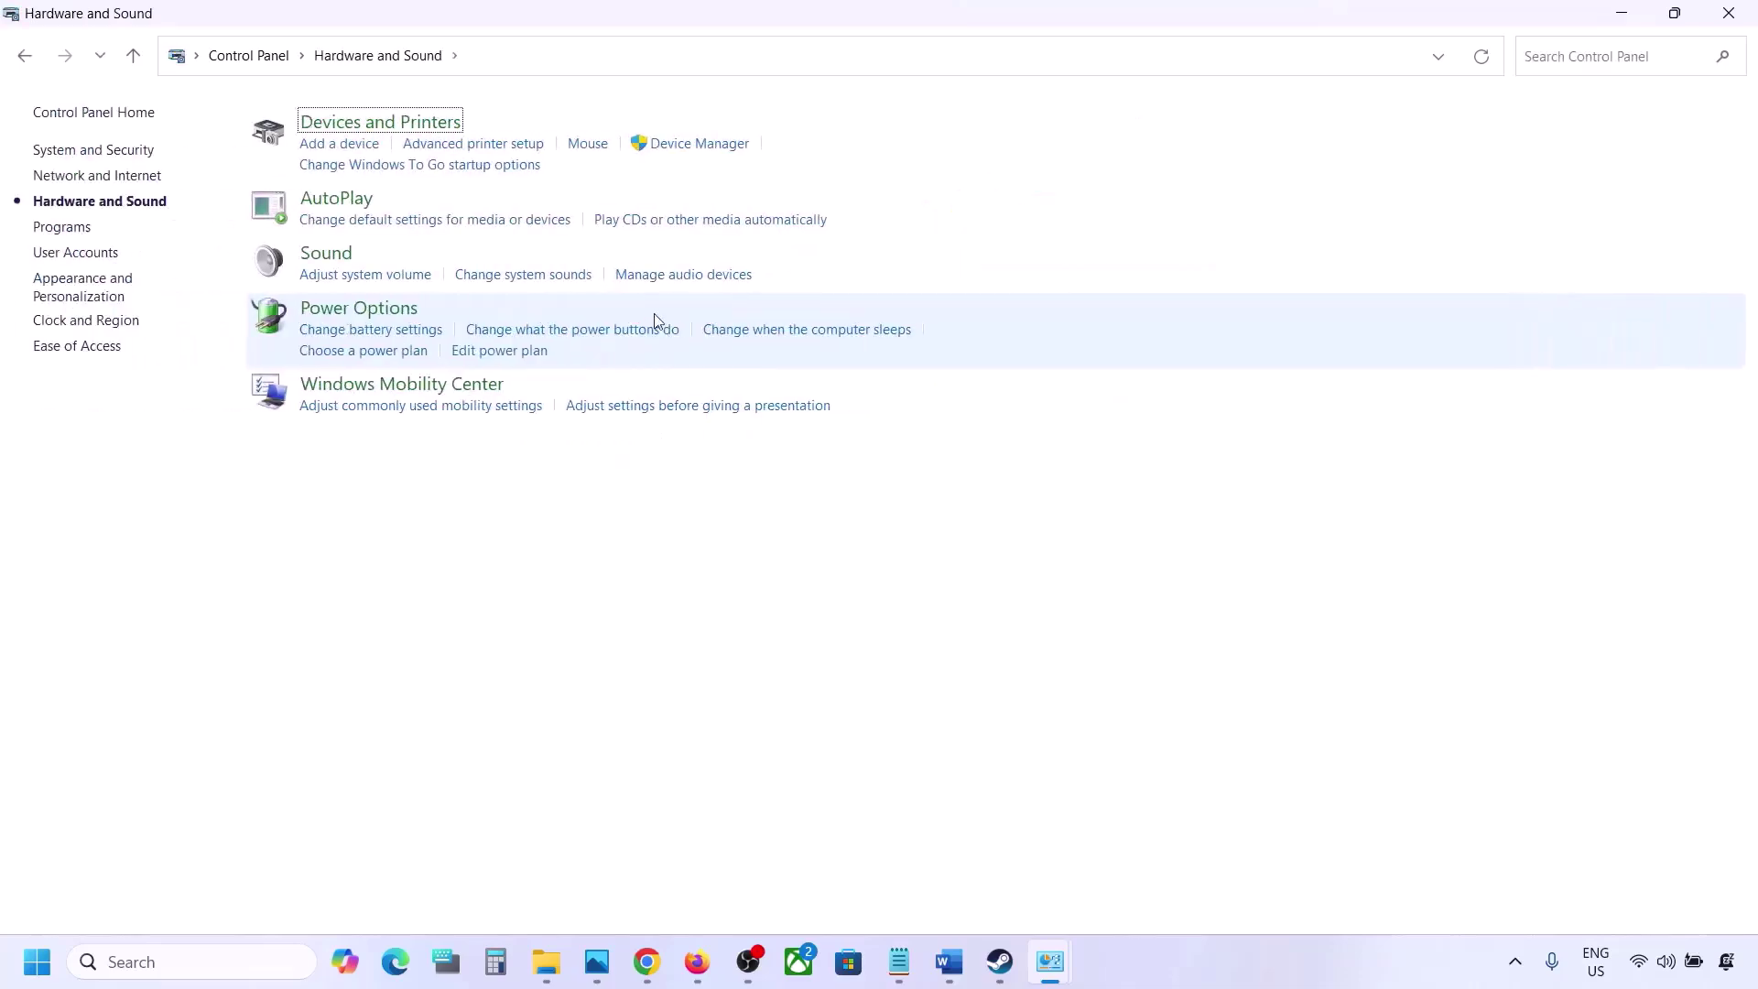
{"action": "left_click", "coordinate": [331, 260]}
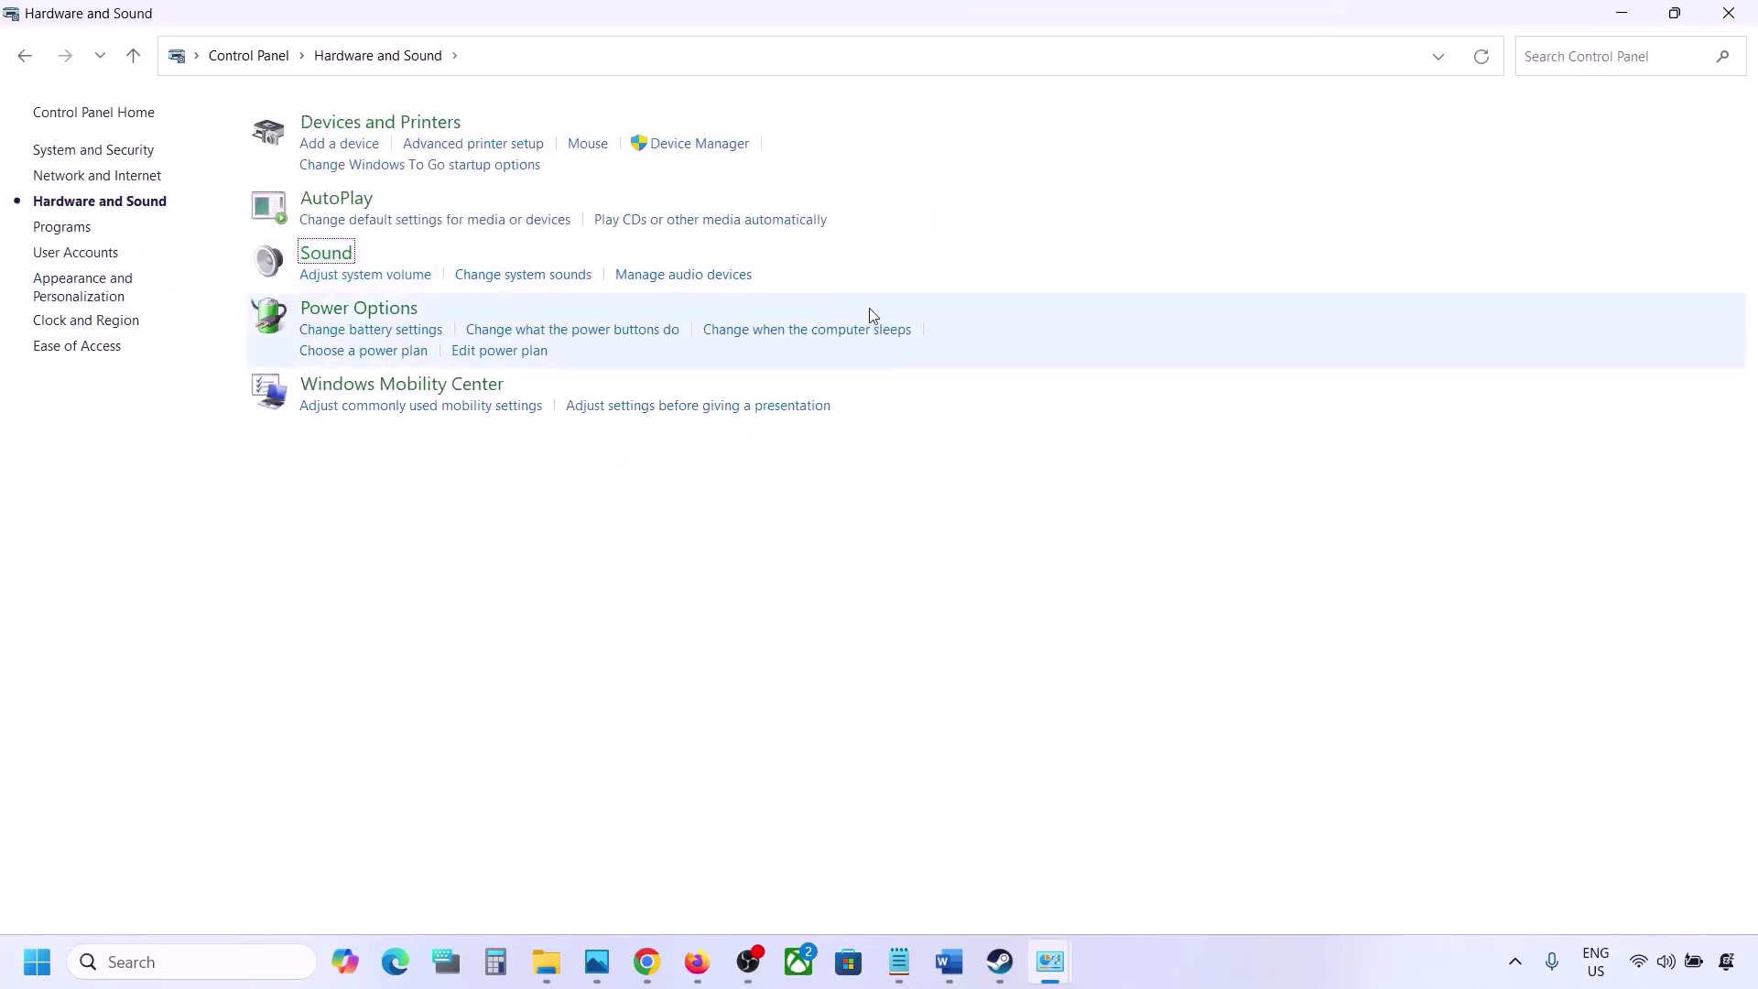
{"action": "left_click_drag", "start_coordinate": [346, 156], "coordinate": [1031, 195]}
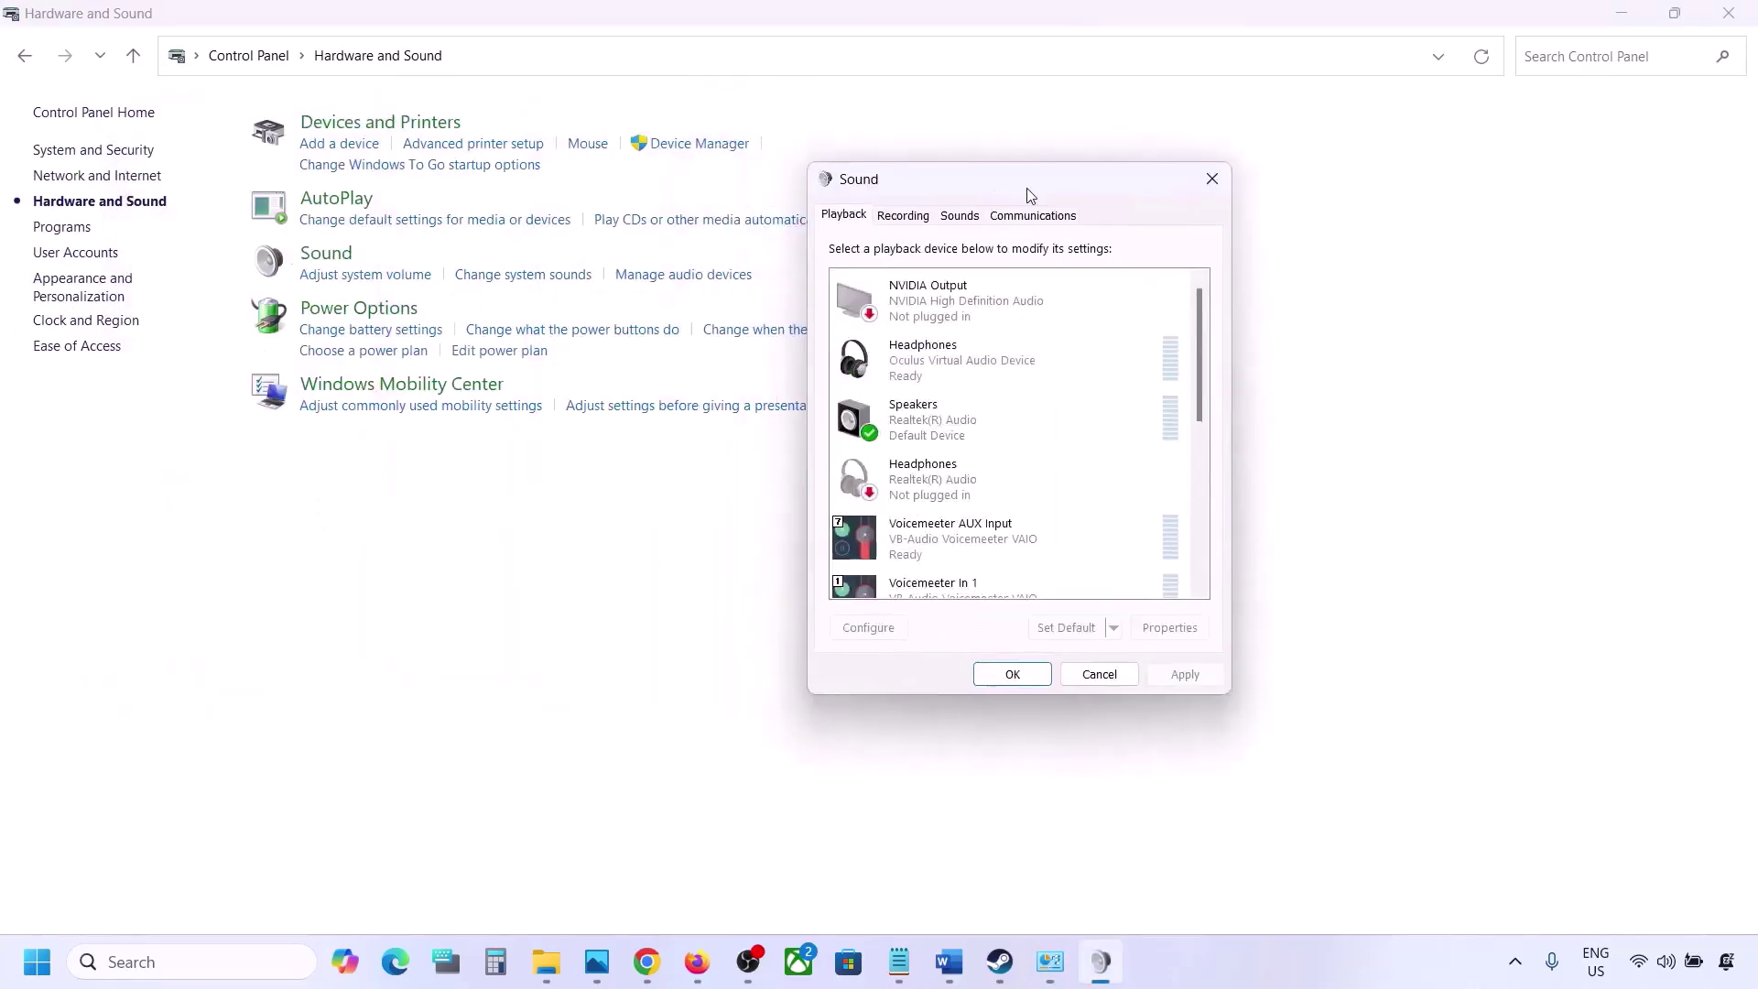
{"action": "scroll", "coordinate": [990, 467], "scroll_direction": "down", "scroll_amount": 5}
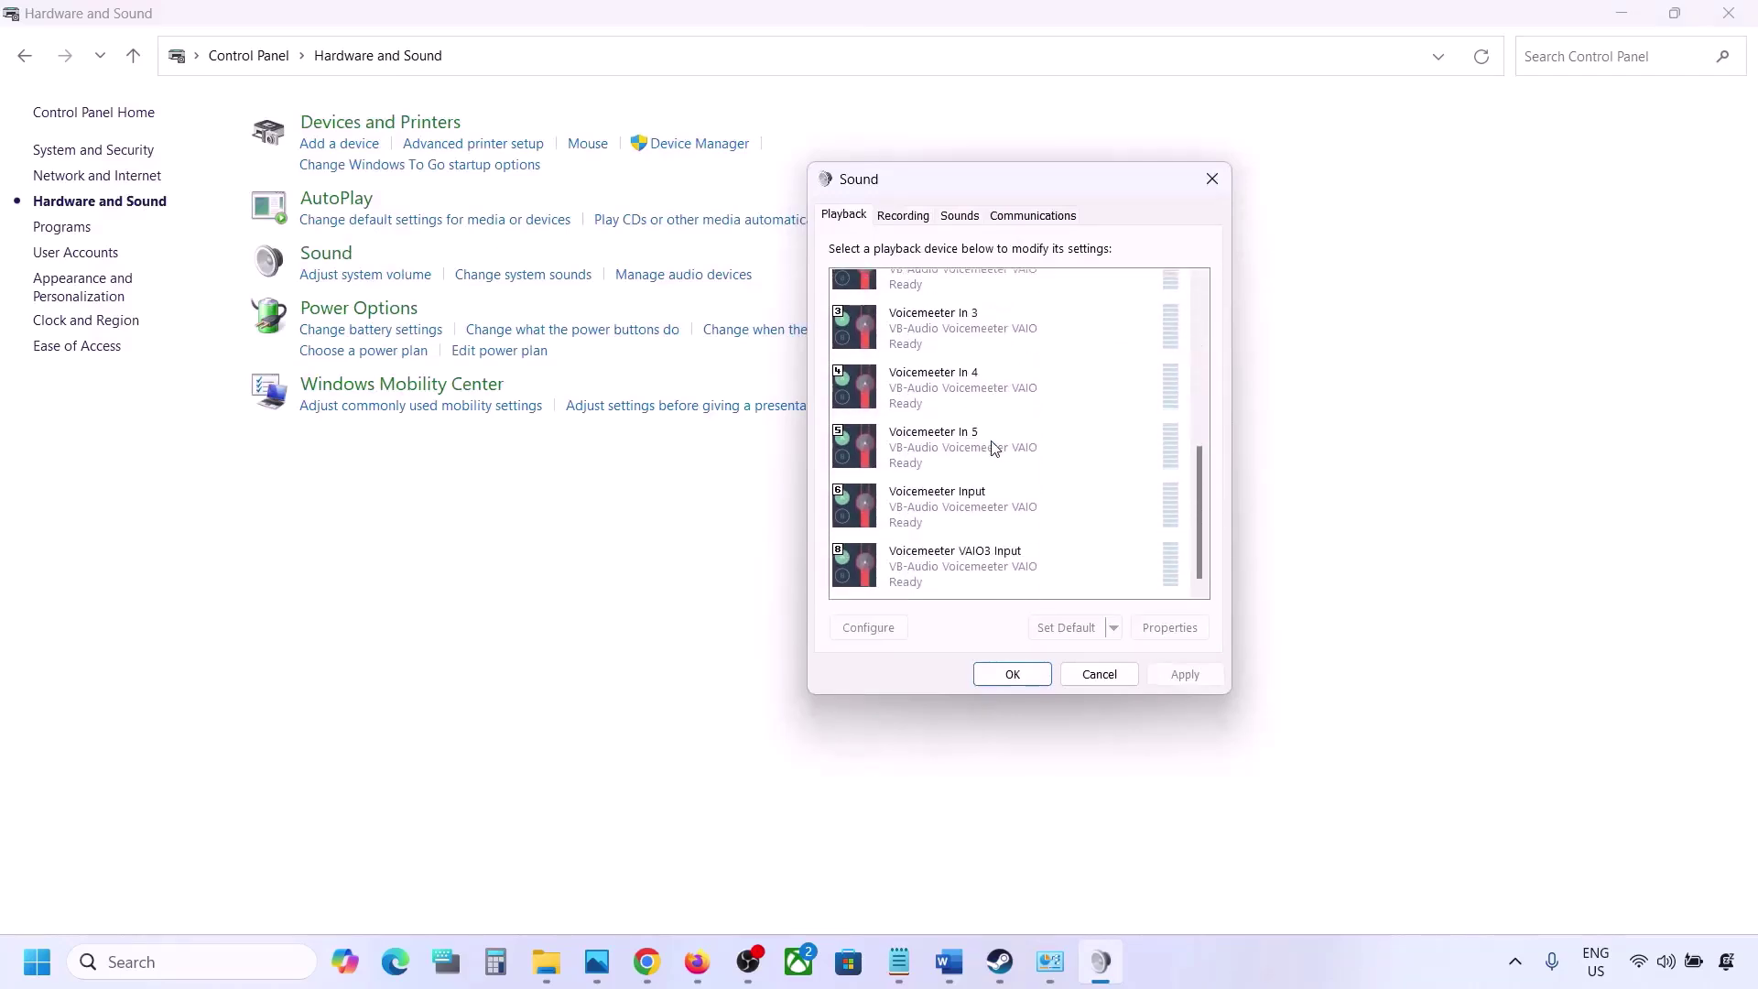
{"action": "scroll", "coordinate": [993, 448], "scroll_direction": "up", "scroll_amount": 5}
- Disable the Oculus virtual headphones in the Playback list, leaving Realtek Speakers untouched
{"action": "left_click", "coordinate": [973, 425]}
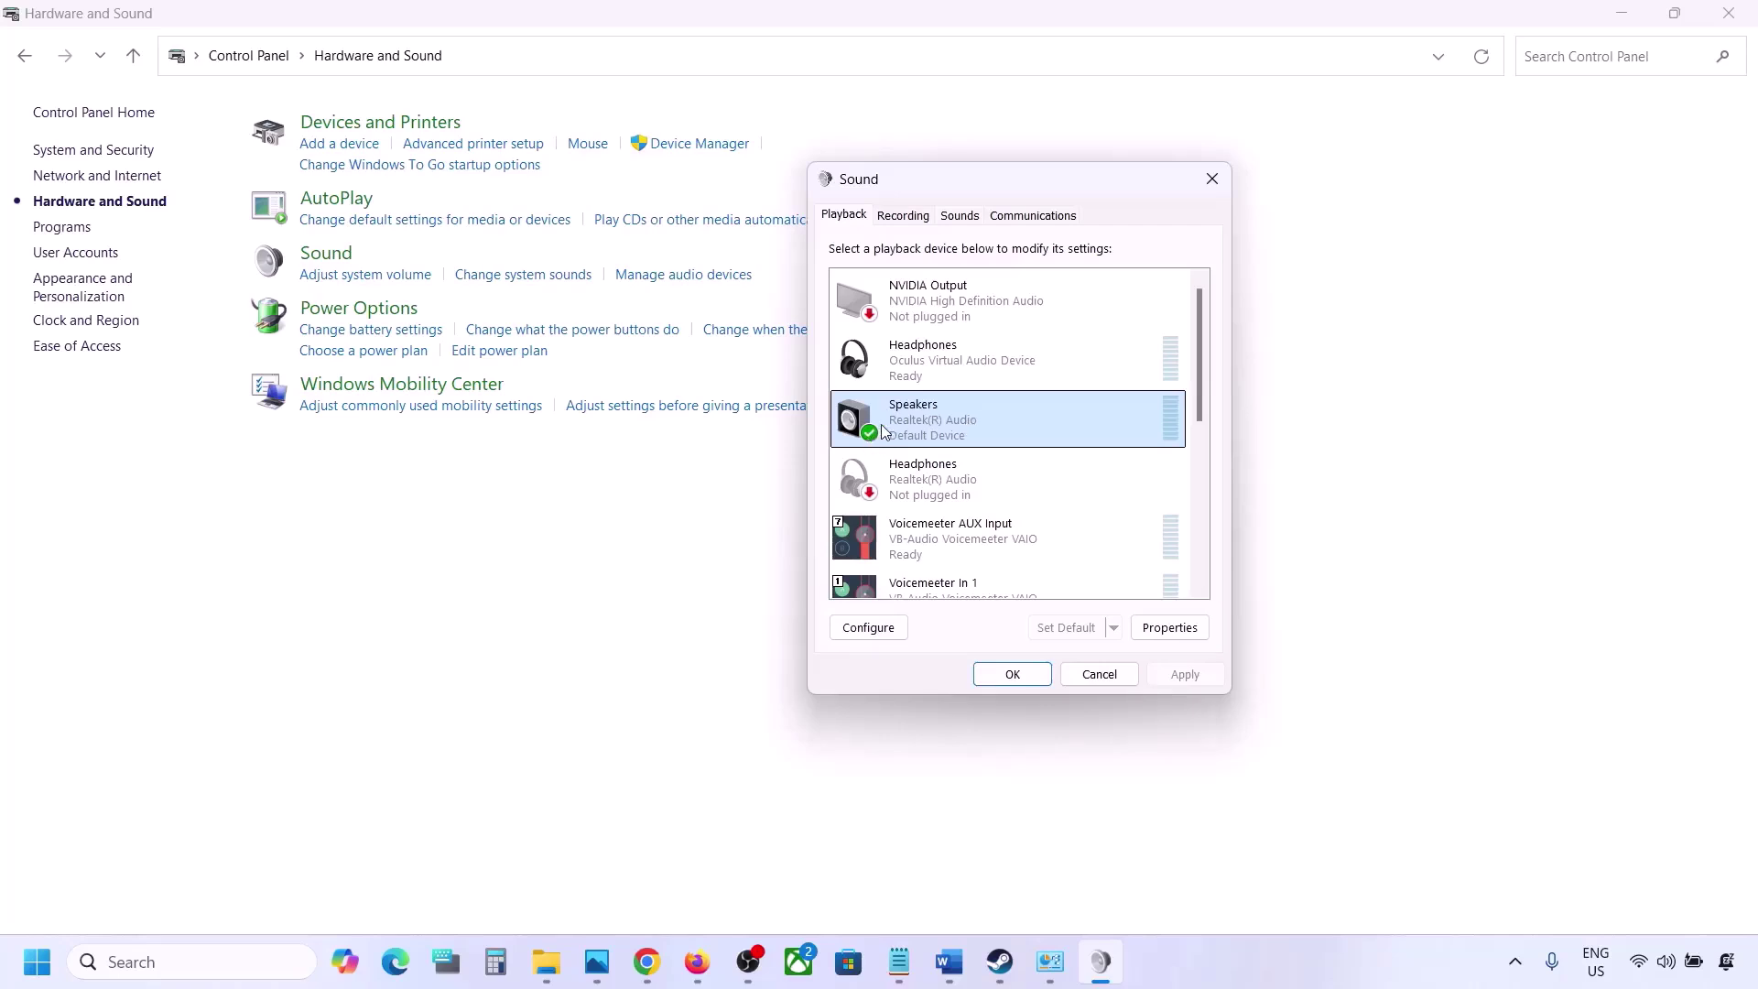
{"action": "scroll", "coordinate": [957, 559], "scroll_direction": "down", "scroll_amount": 5}
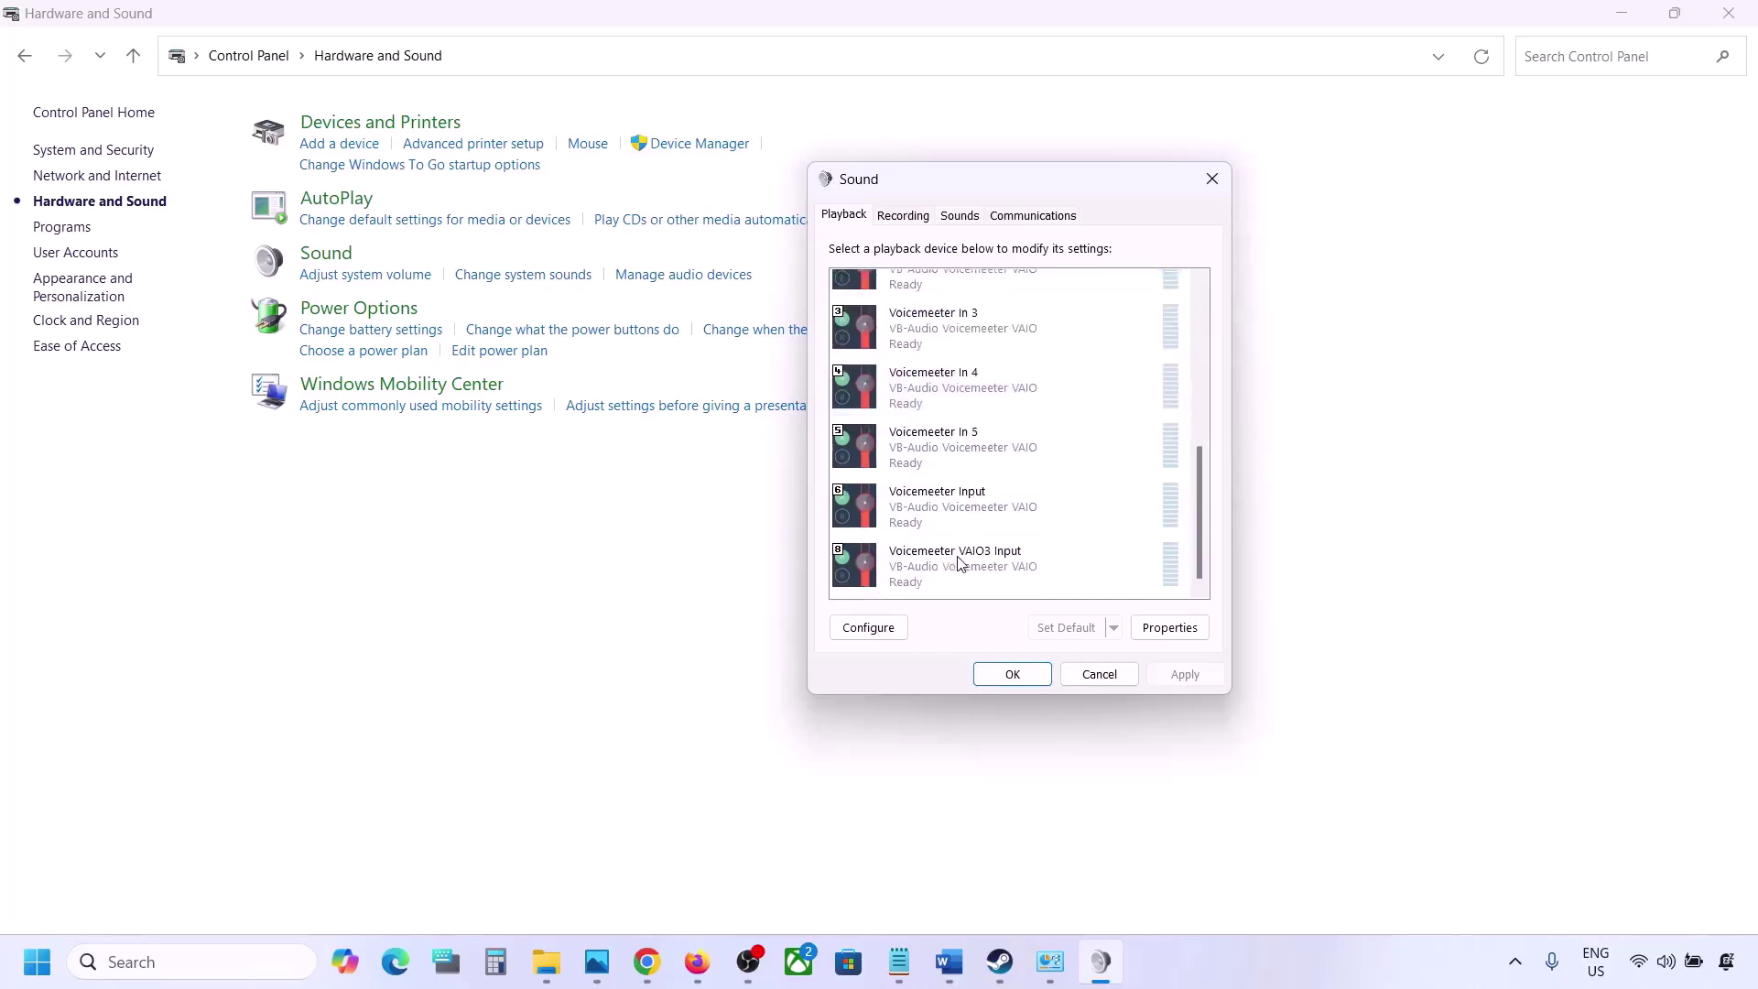
{"action": "scroll", "coordinate": [957, 563], "scroll_direction": "up", "scroll_amount": 5}
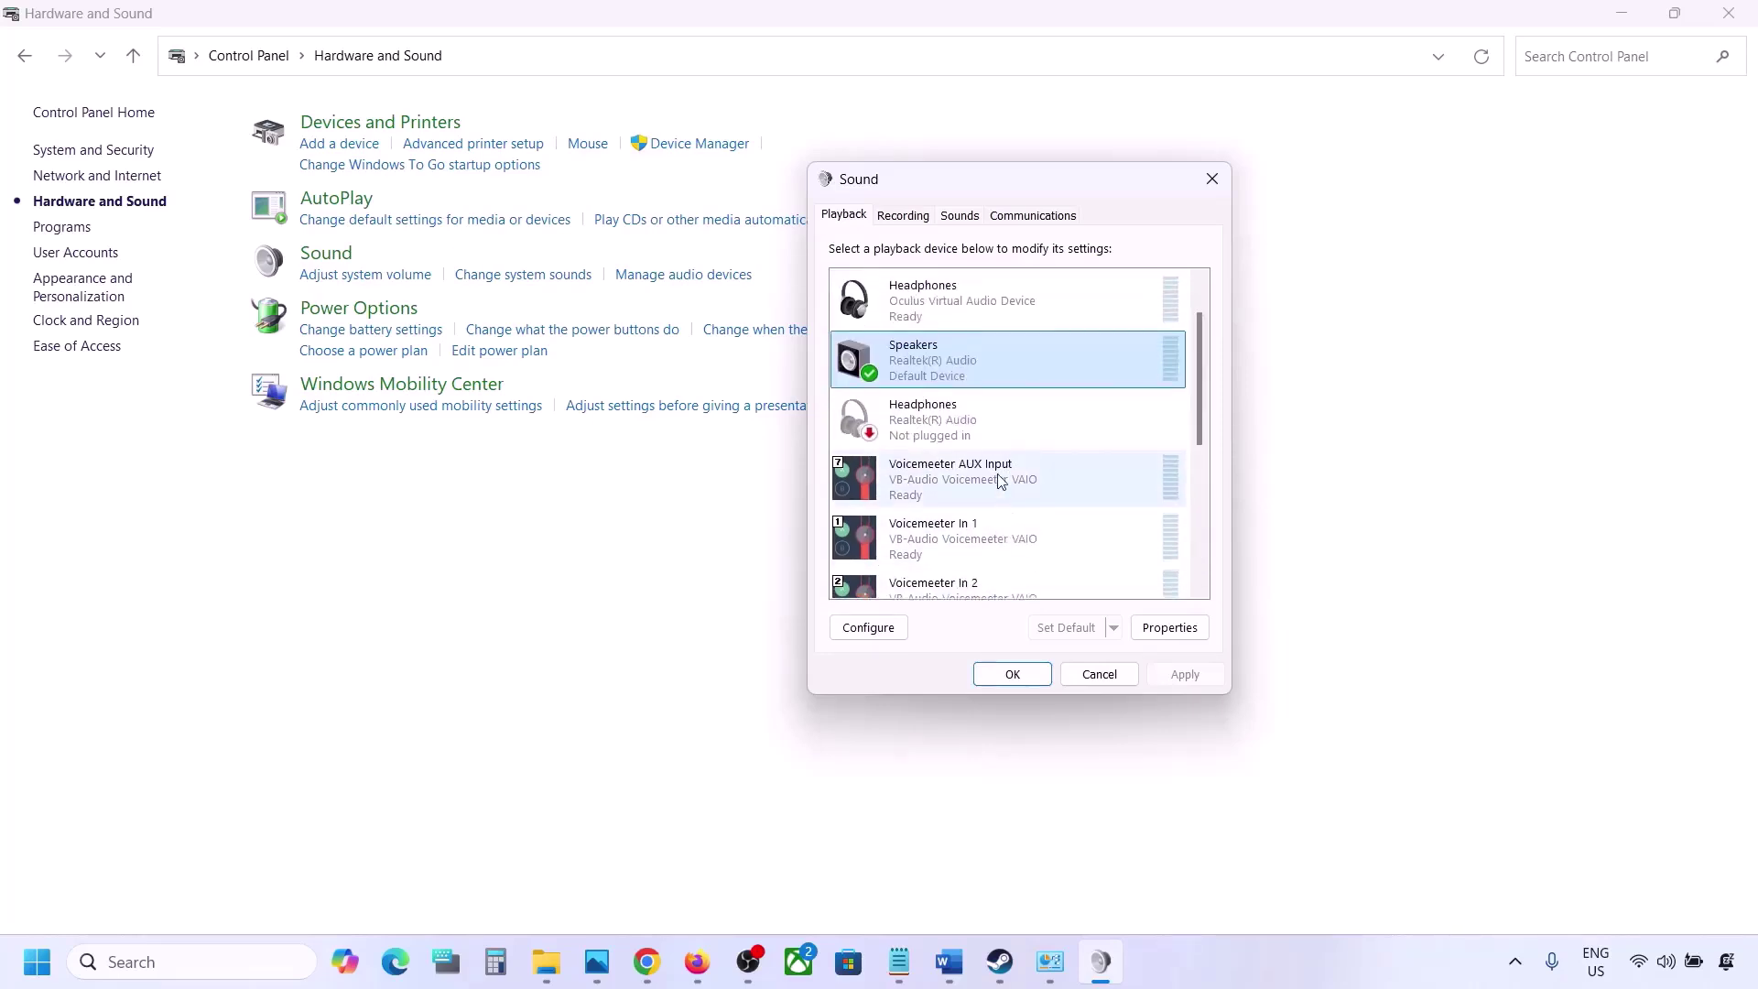
{"action": "left_click", "coordinate": [925, 314]}
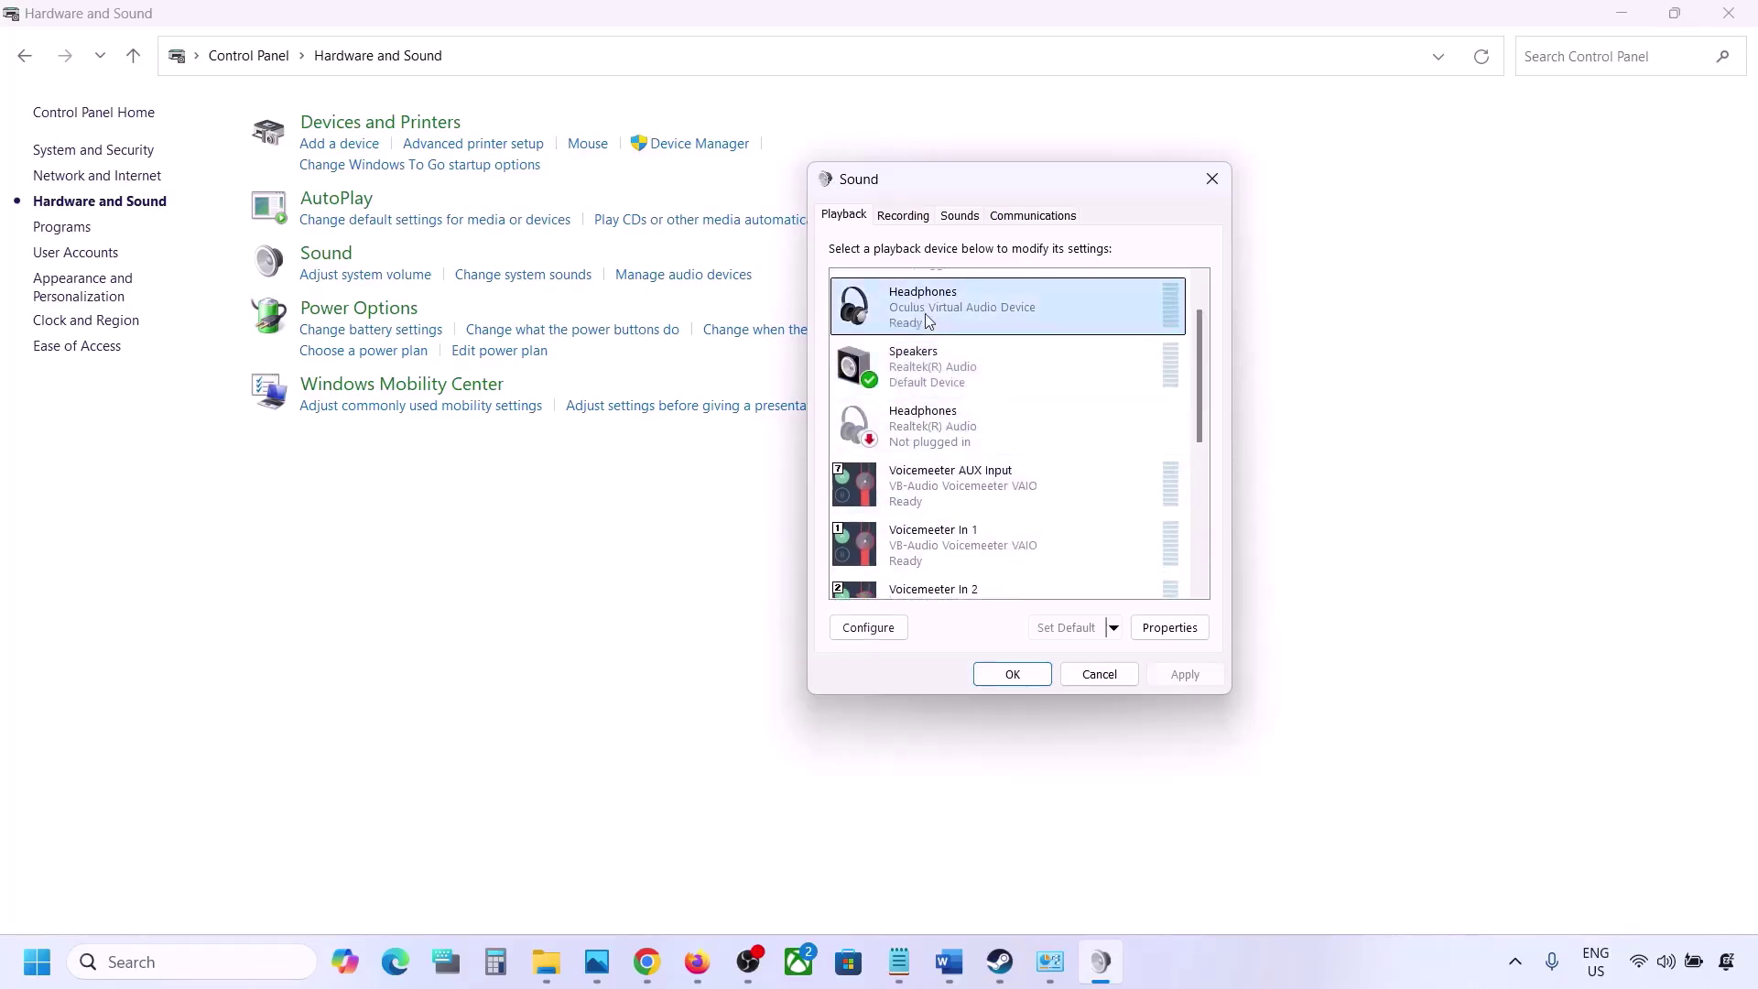
{"action": "right_click", "coordinate": [938, 310]}
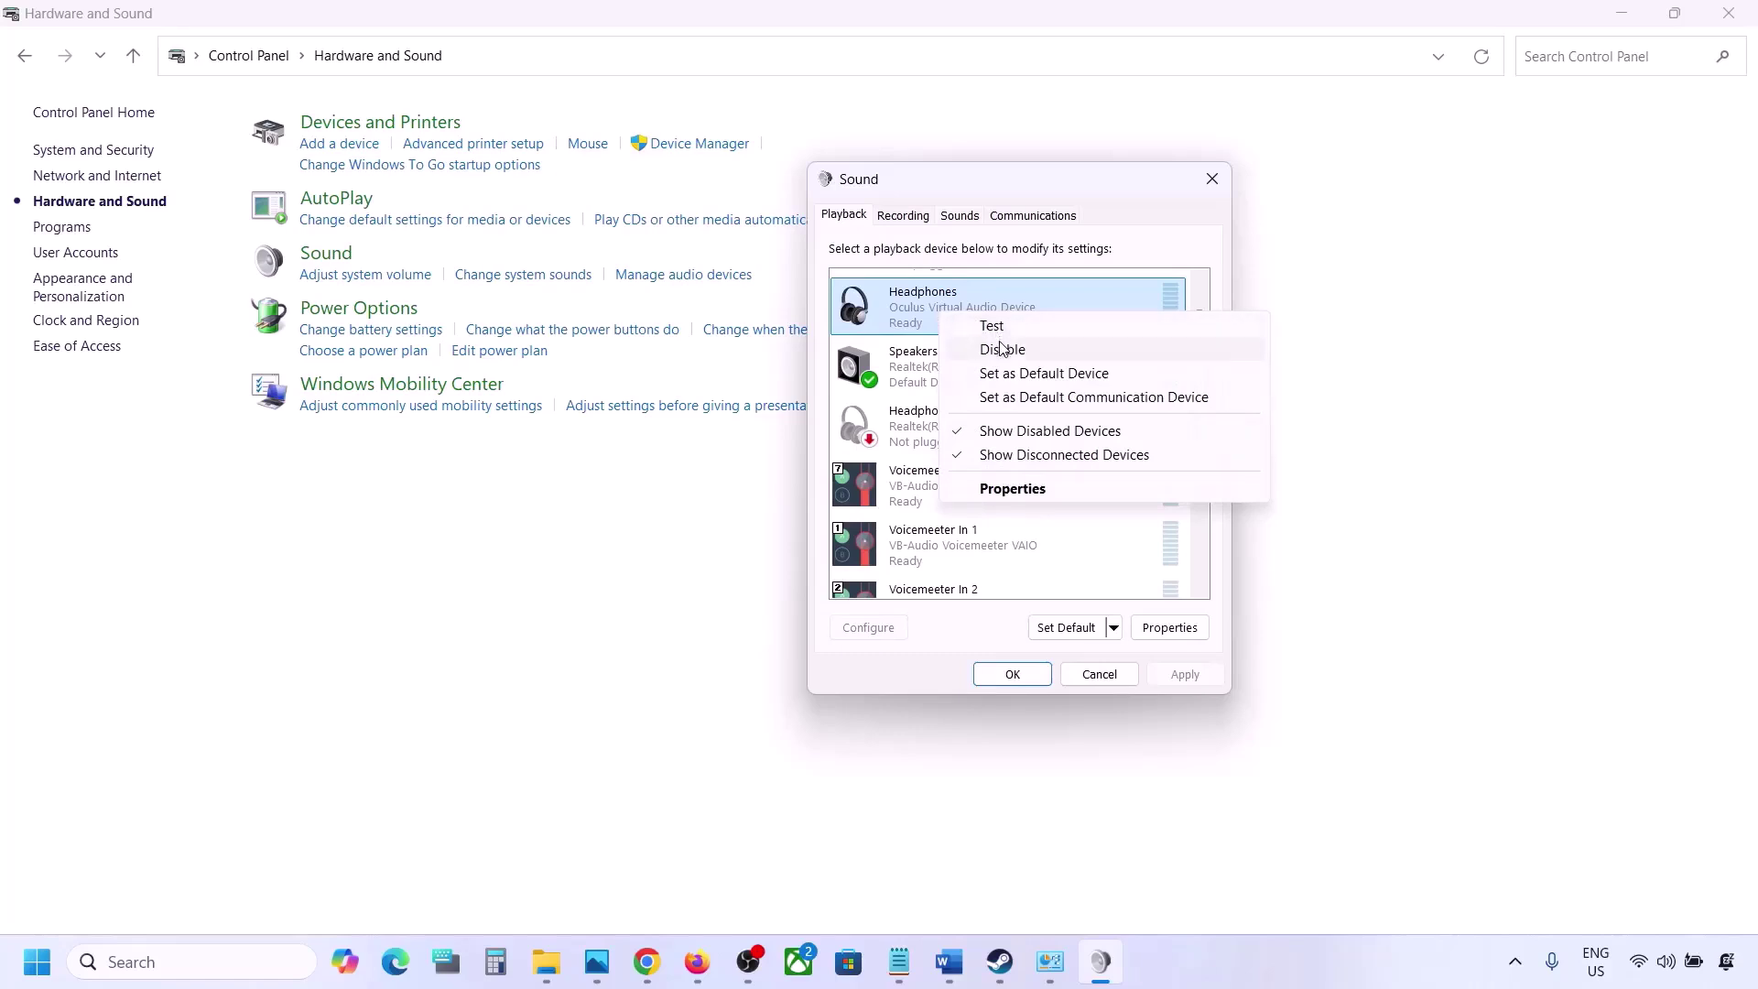
{"action": "left_click", "coordinate": [1000, 348]}
{"action": "scroll", "coordinate": [978, 397], "scroll_direction": "down", "scroll_amount": 2}
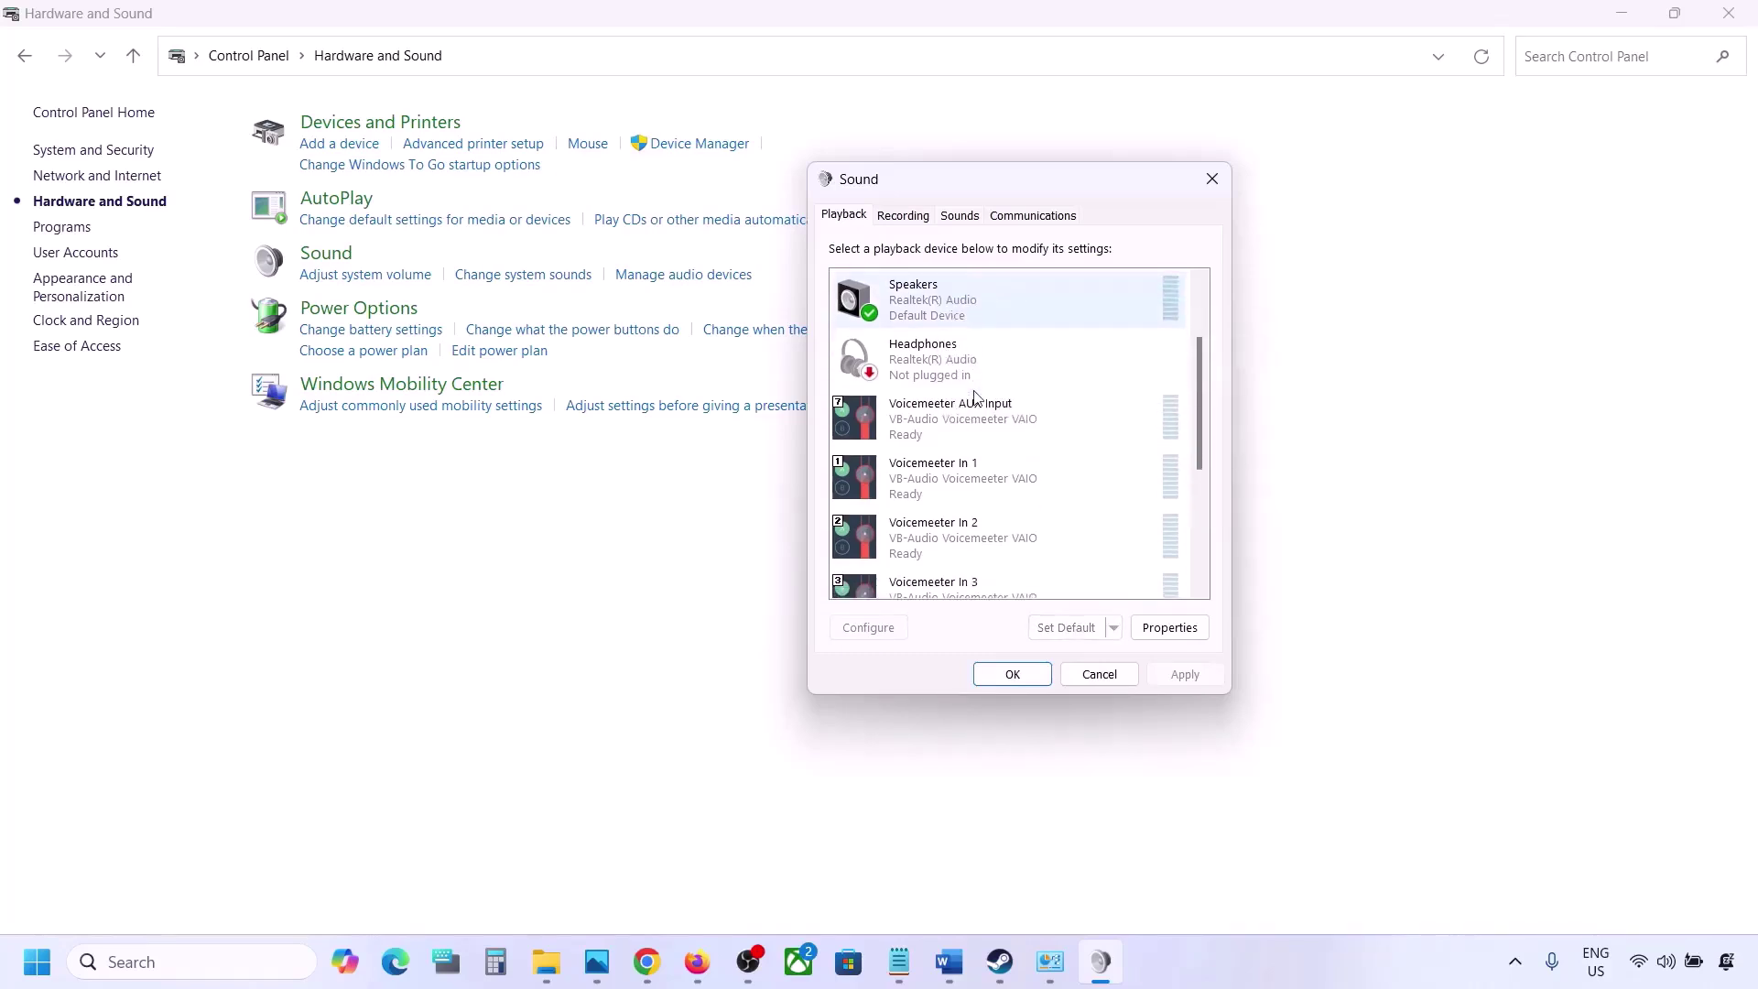
{"action": "scroll", "coordinate": [978, 398], "scroll_direction": "up", "scroll_amount": 3}
{"action": "left_click", "coordinate": [923, 307]}
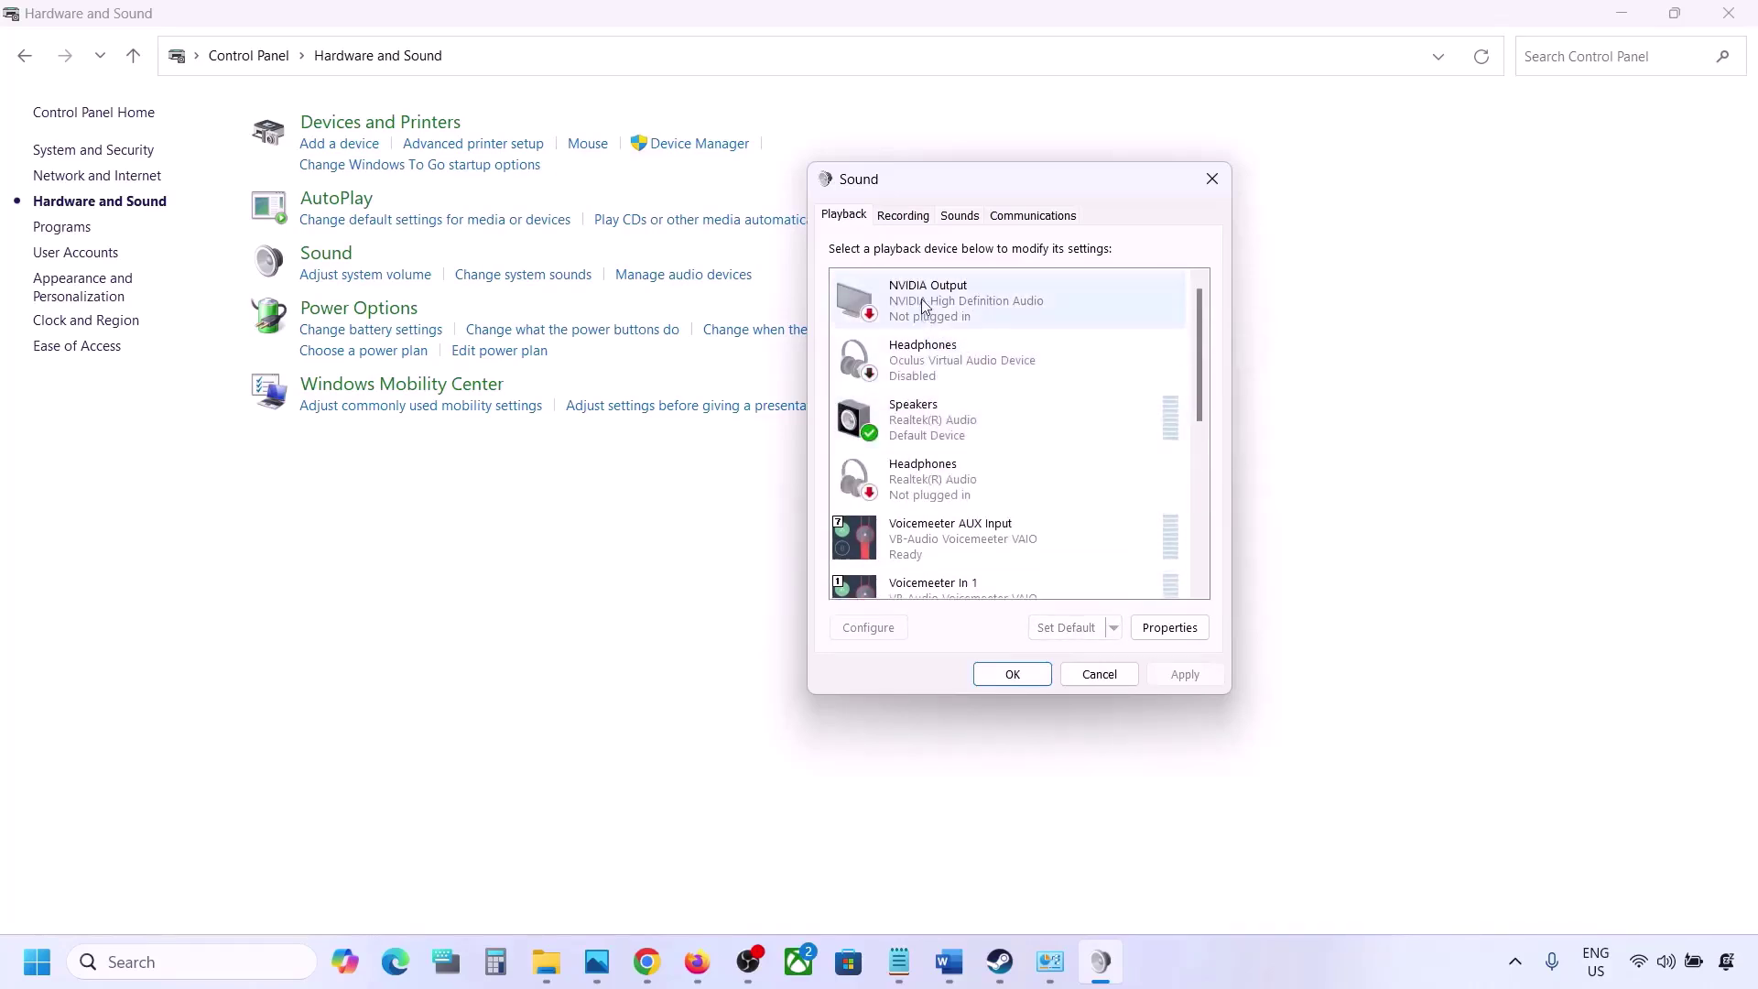
{"action": "right_click", "coordinate": [941, 350]}
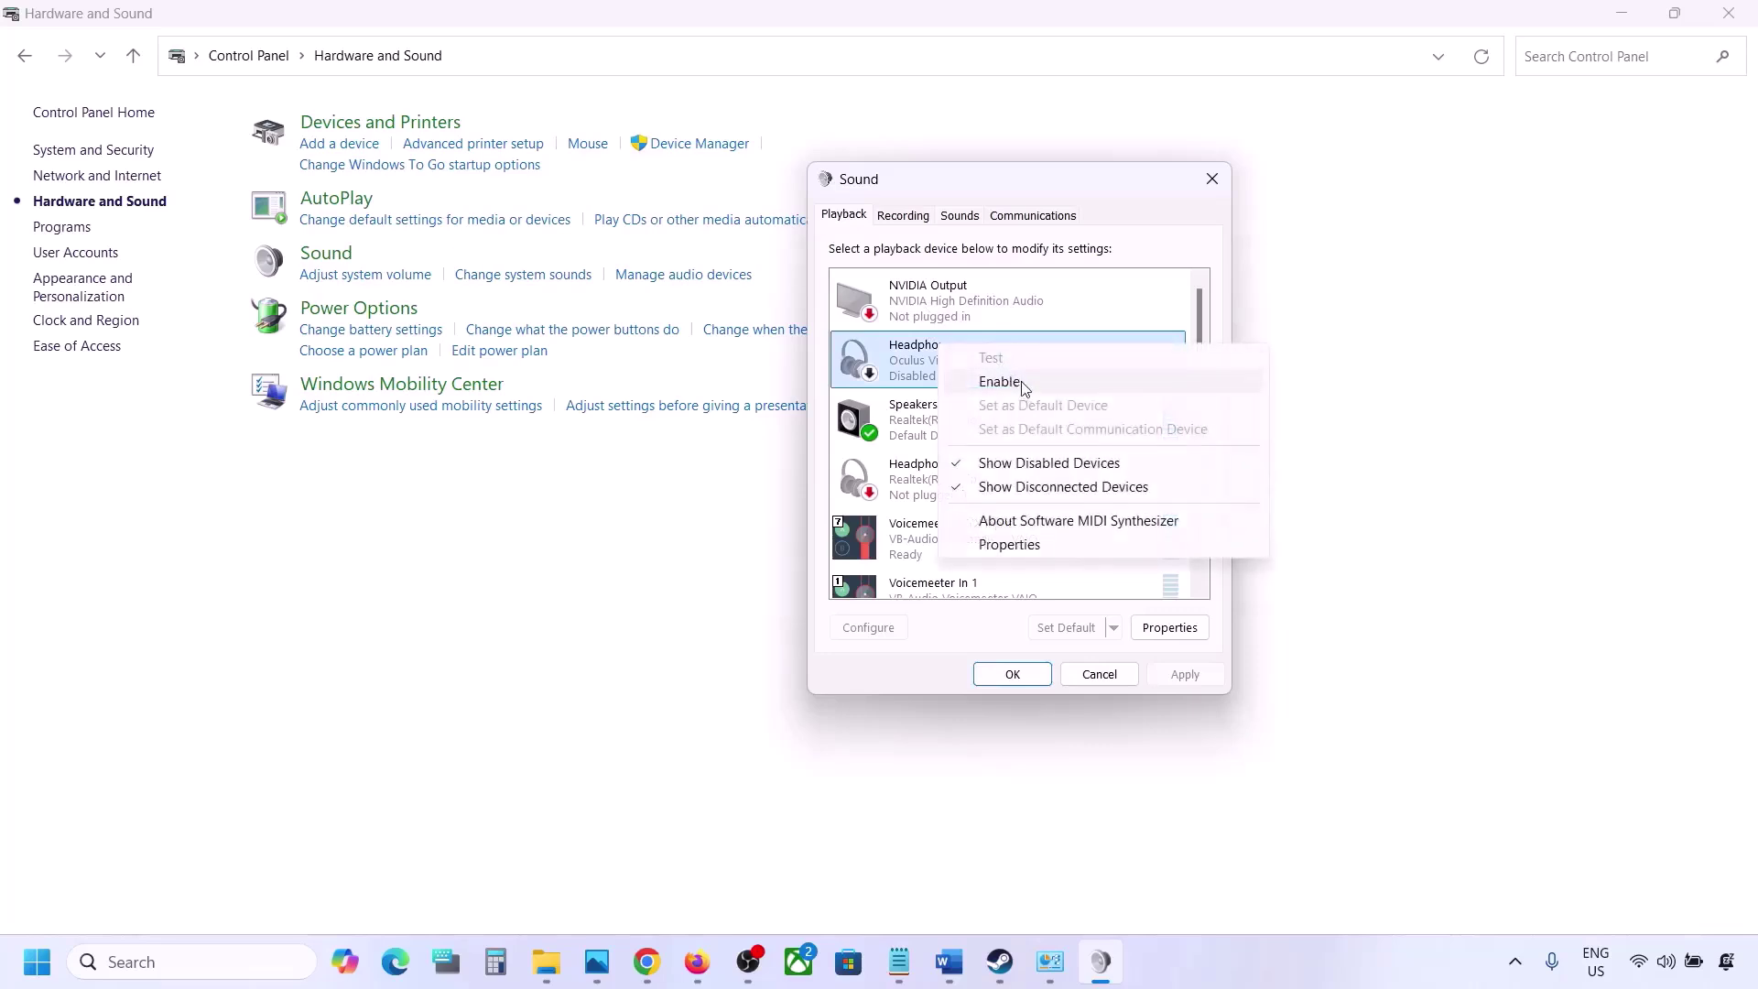
{"action": "left_click", "coordinate": [914, 375]}
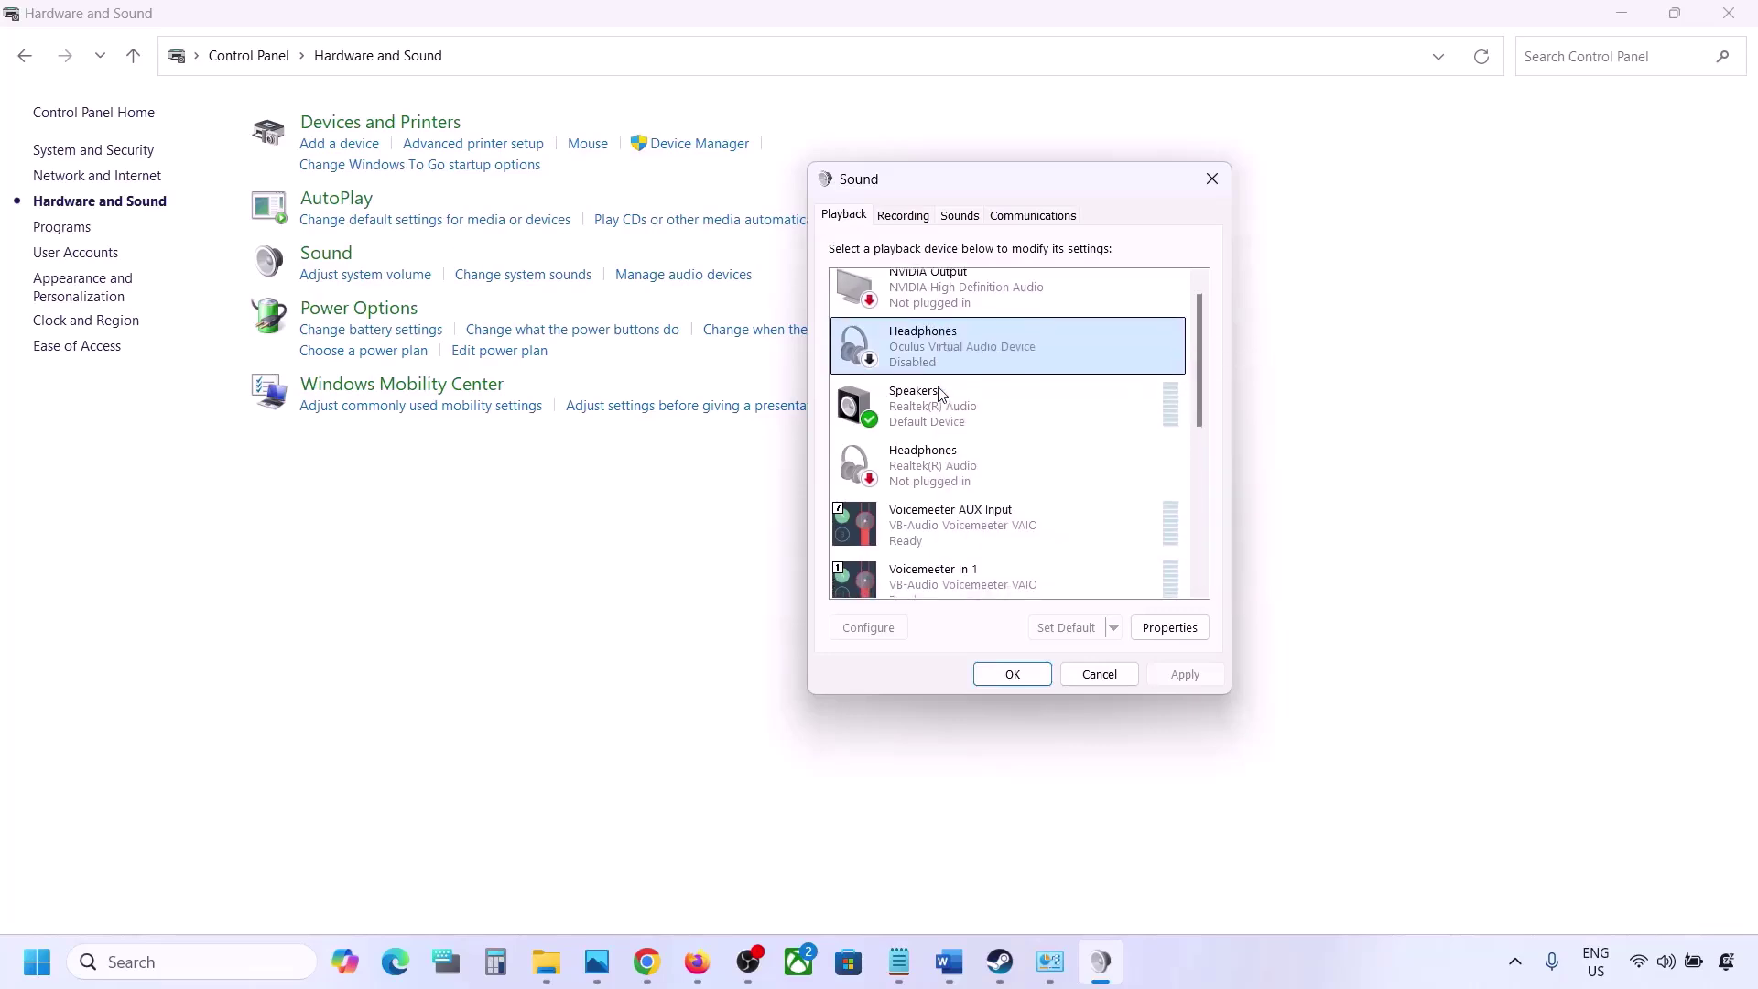
- Disable Voicemeeter AUX Input, In 1, In 2 and In 3
{"action": "scroll", "coordinate": [942, 394], "scroll_direction": "down", "scroll_amount": 1}
{"action": "left_click", "coordinate": [931, 427]}
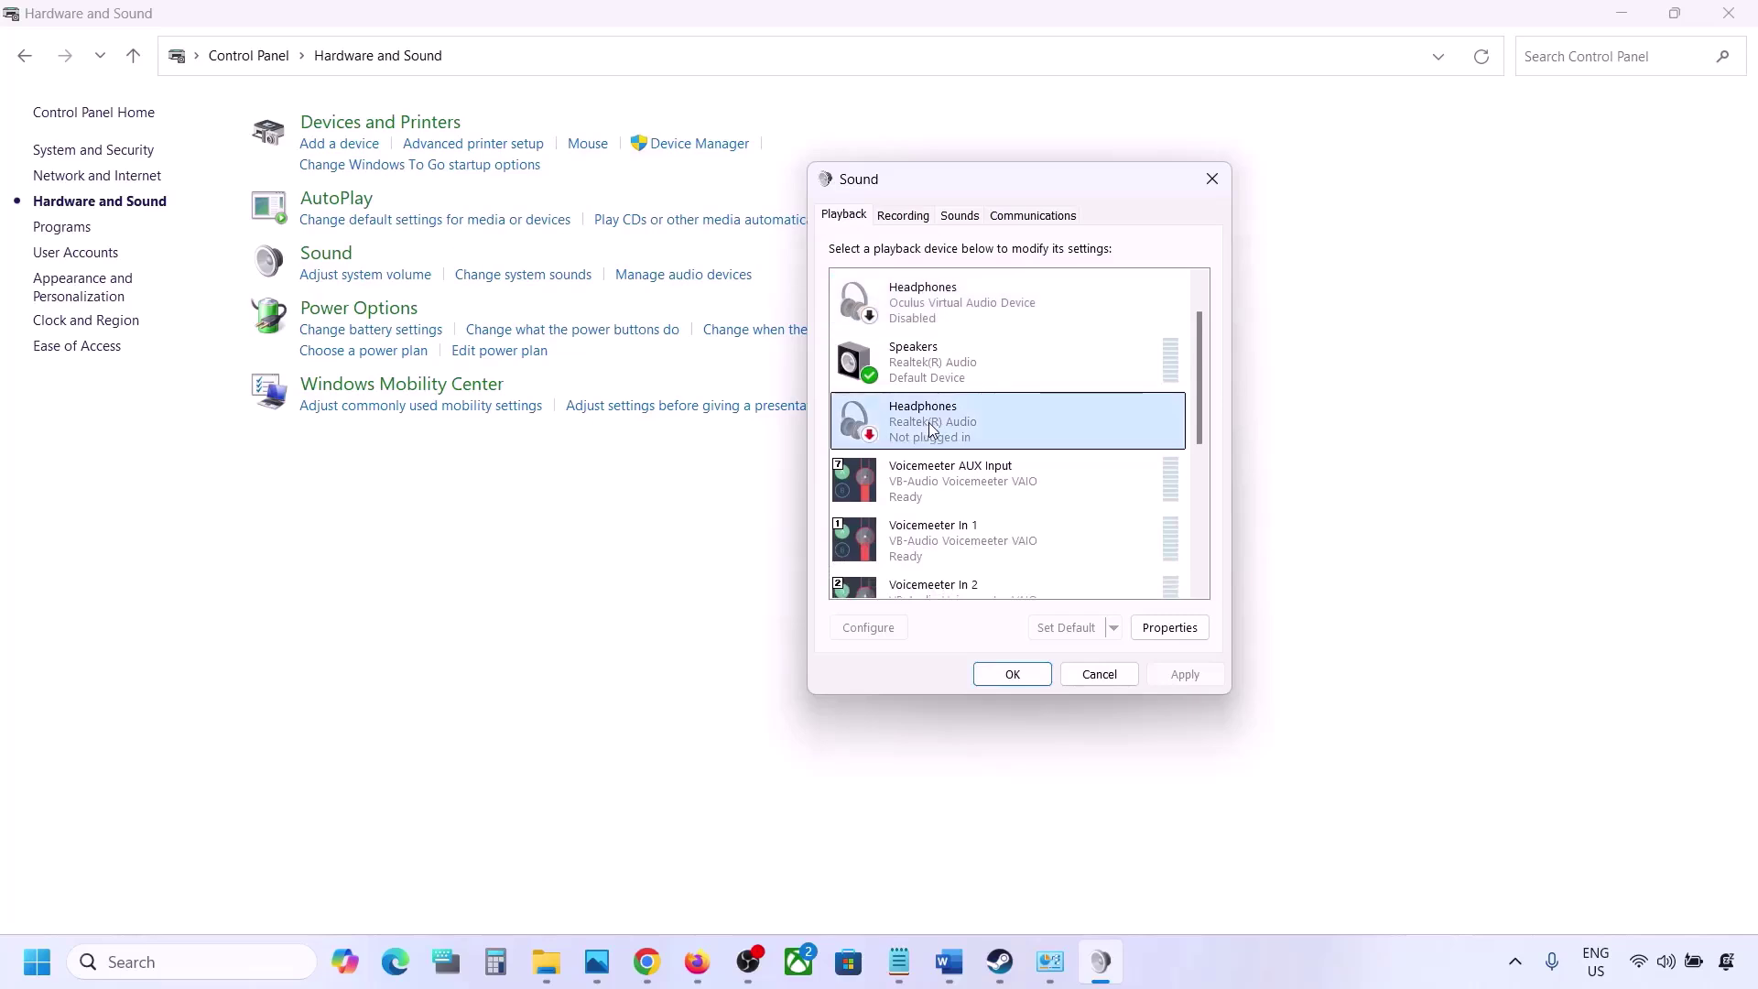
{"action": "scroll", "coordinate": [929, 421], "scroll_direction": "down", "scroll_amount": 1}
{"action": "left_click", "coordinate": [948, 439]}
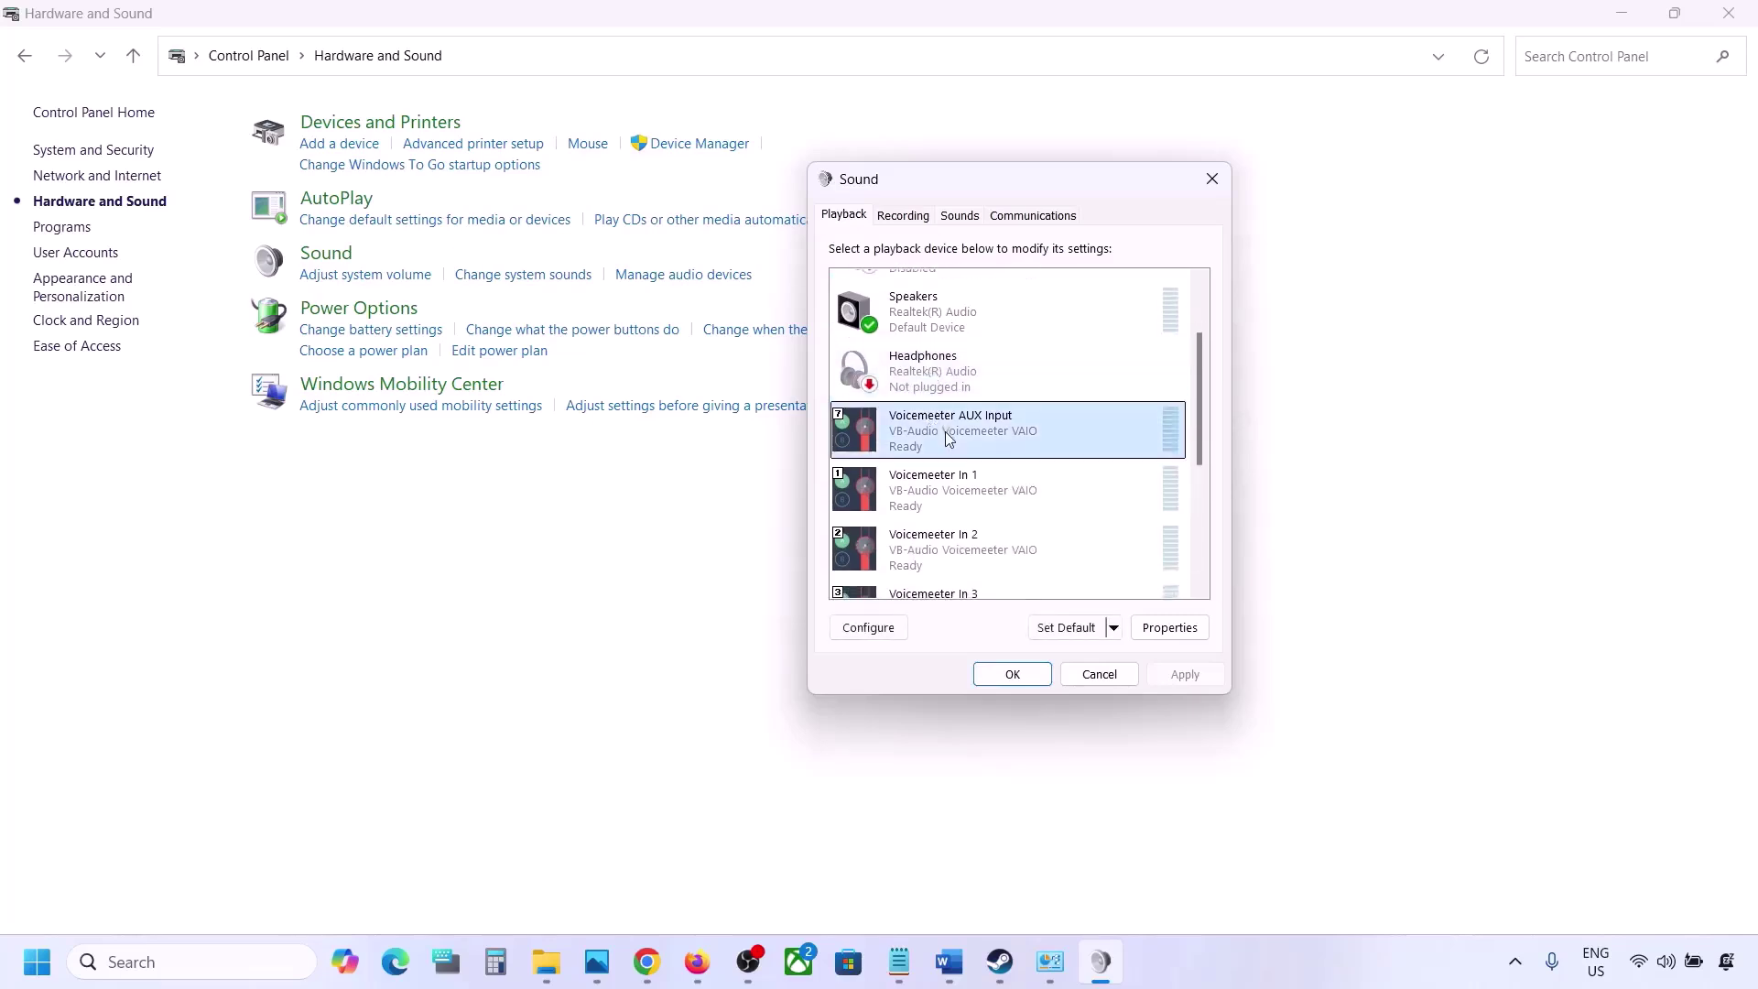
{"action": "right_click", "coordinate": [948, 437]}
{"action": "left_click", "coordinate": [1010, 498]}
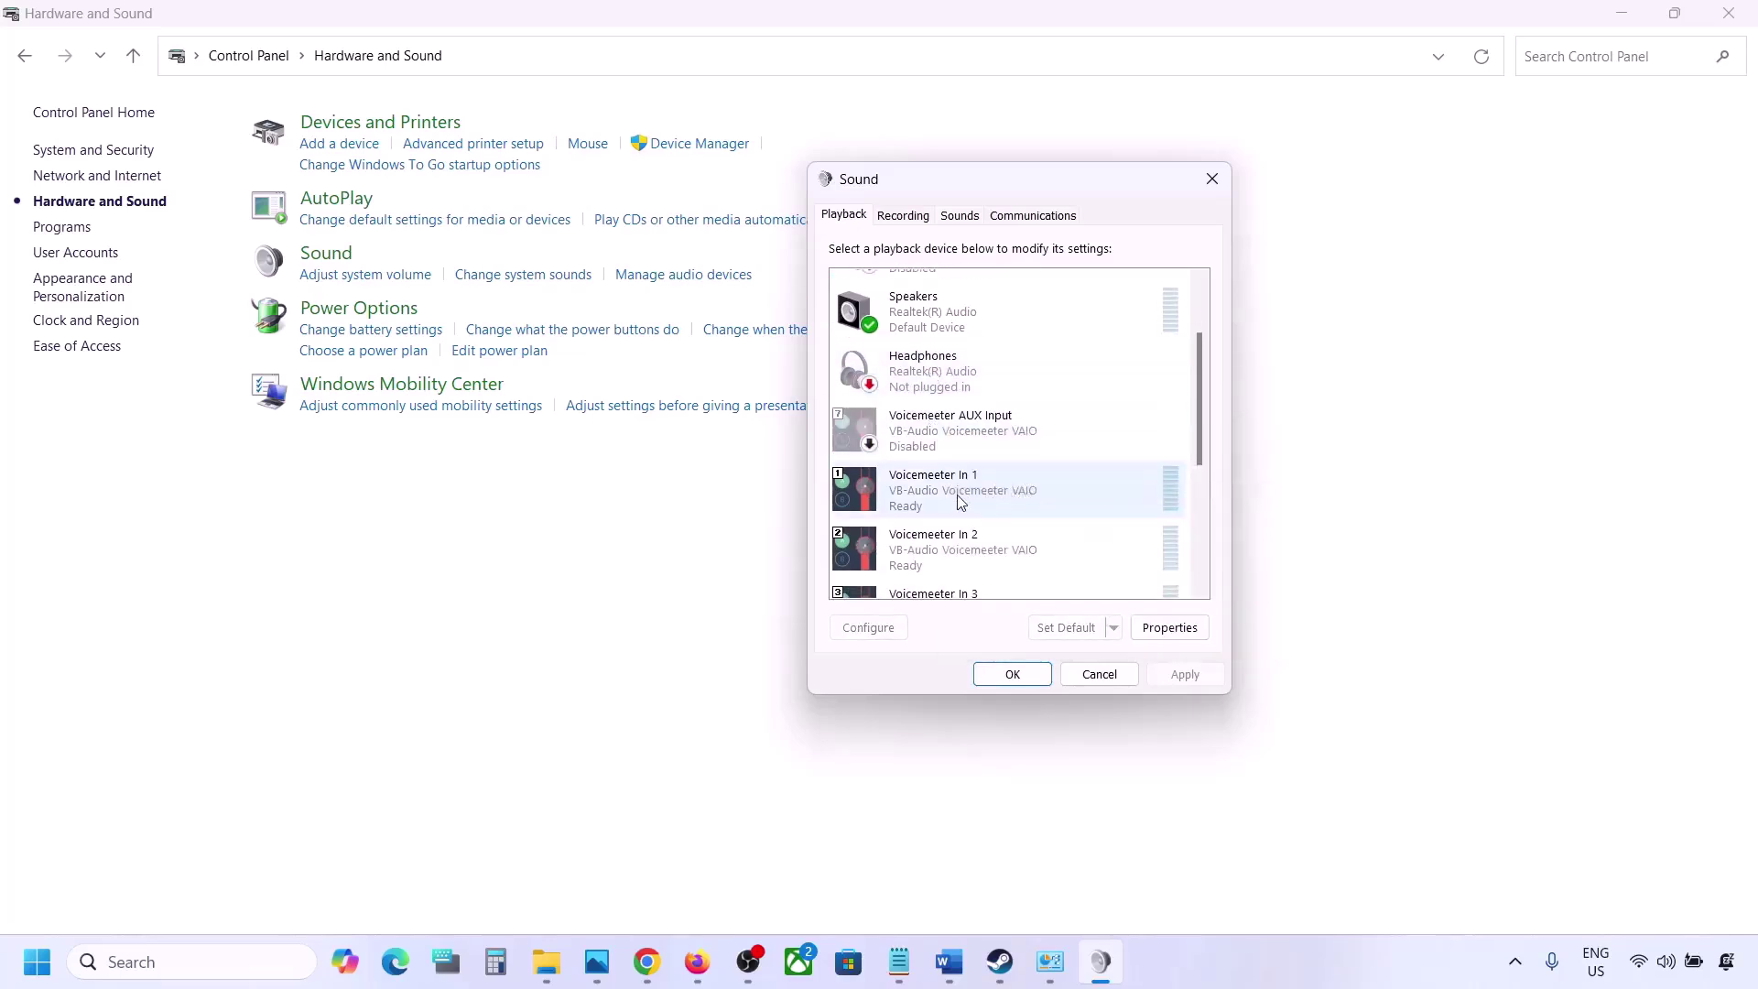
{"action": "right_click", "coordinate": [958, 497]}
{"action": "left_click", "coordinate": [1031, 559]}
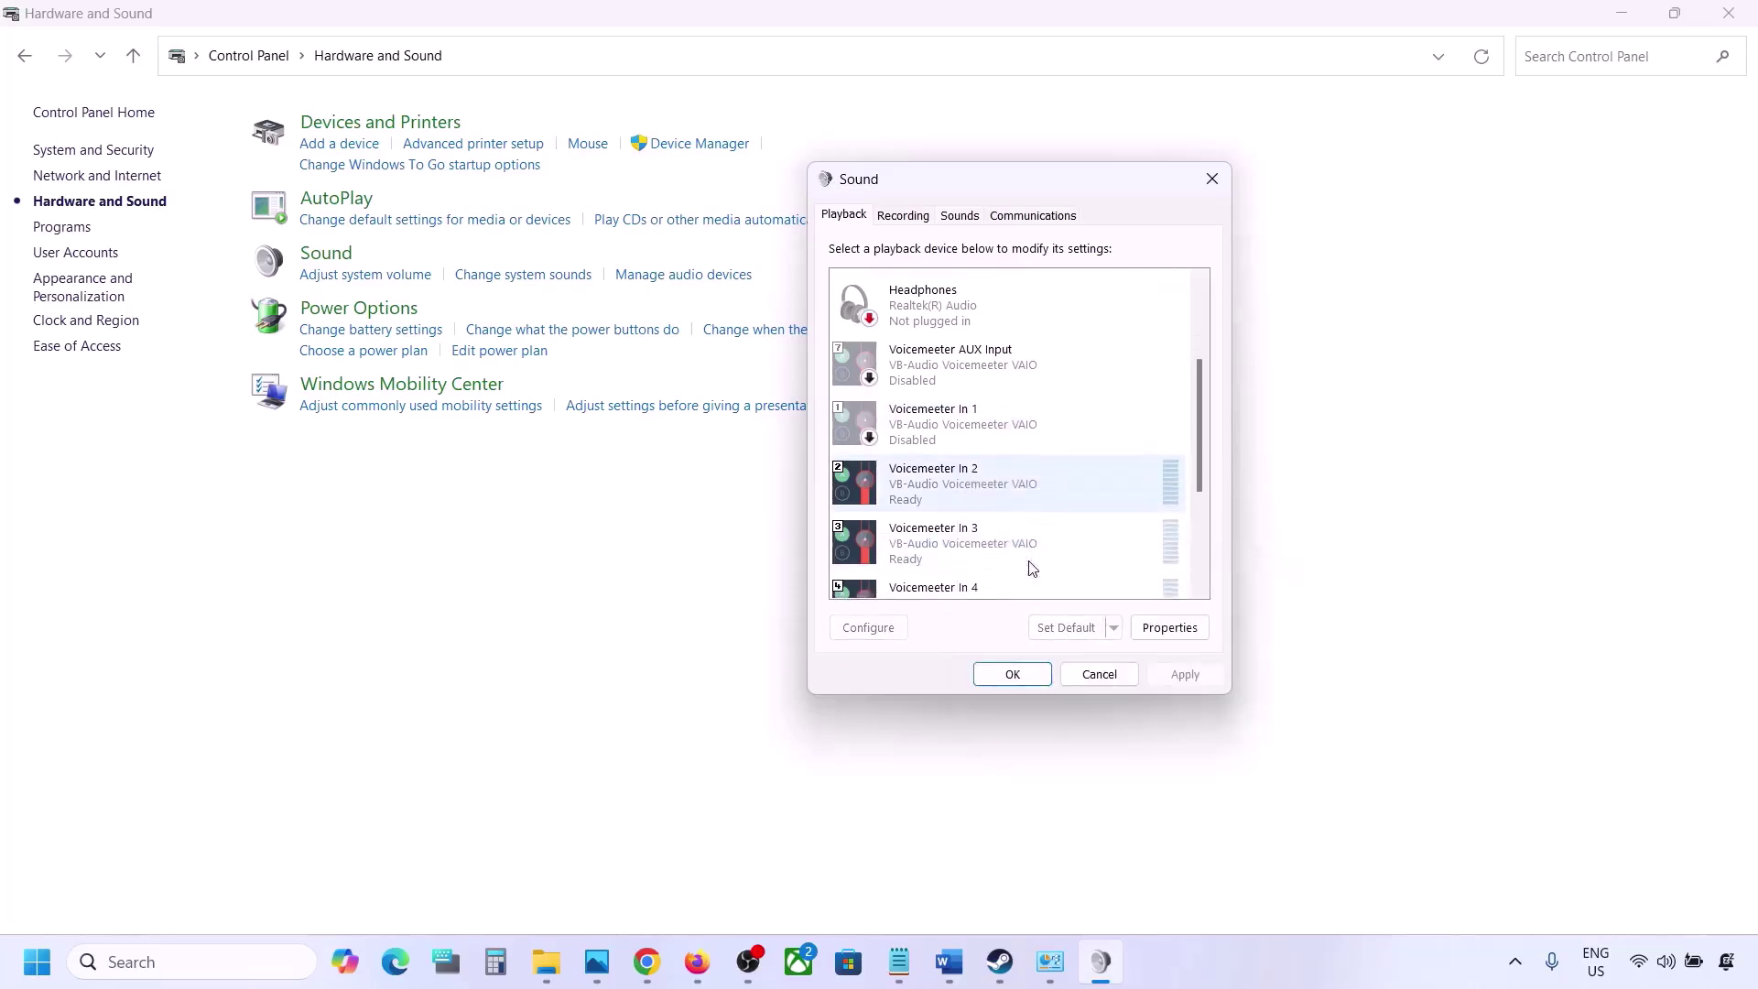
{"action": "right_click", "coordinate": [964, 501]}
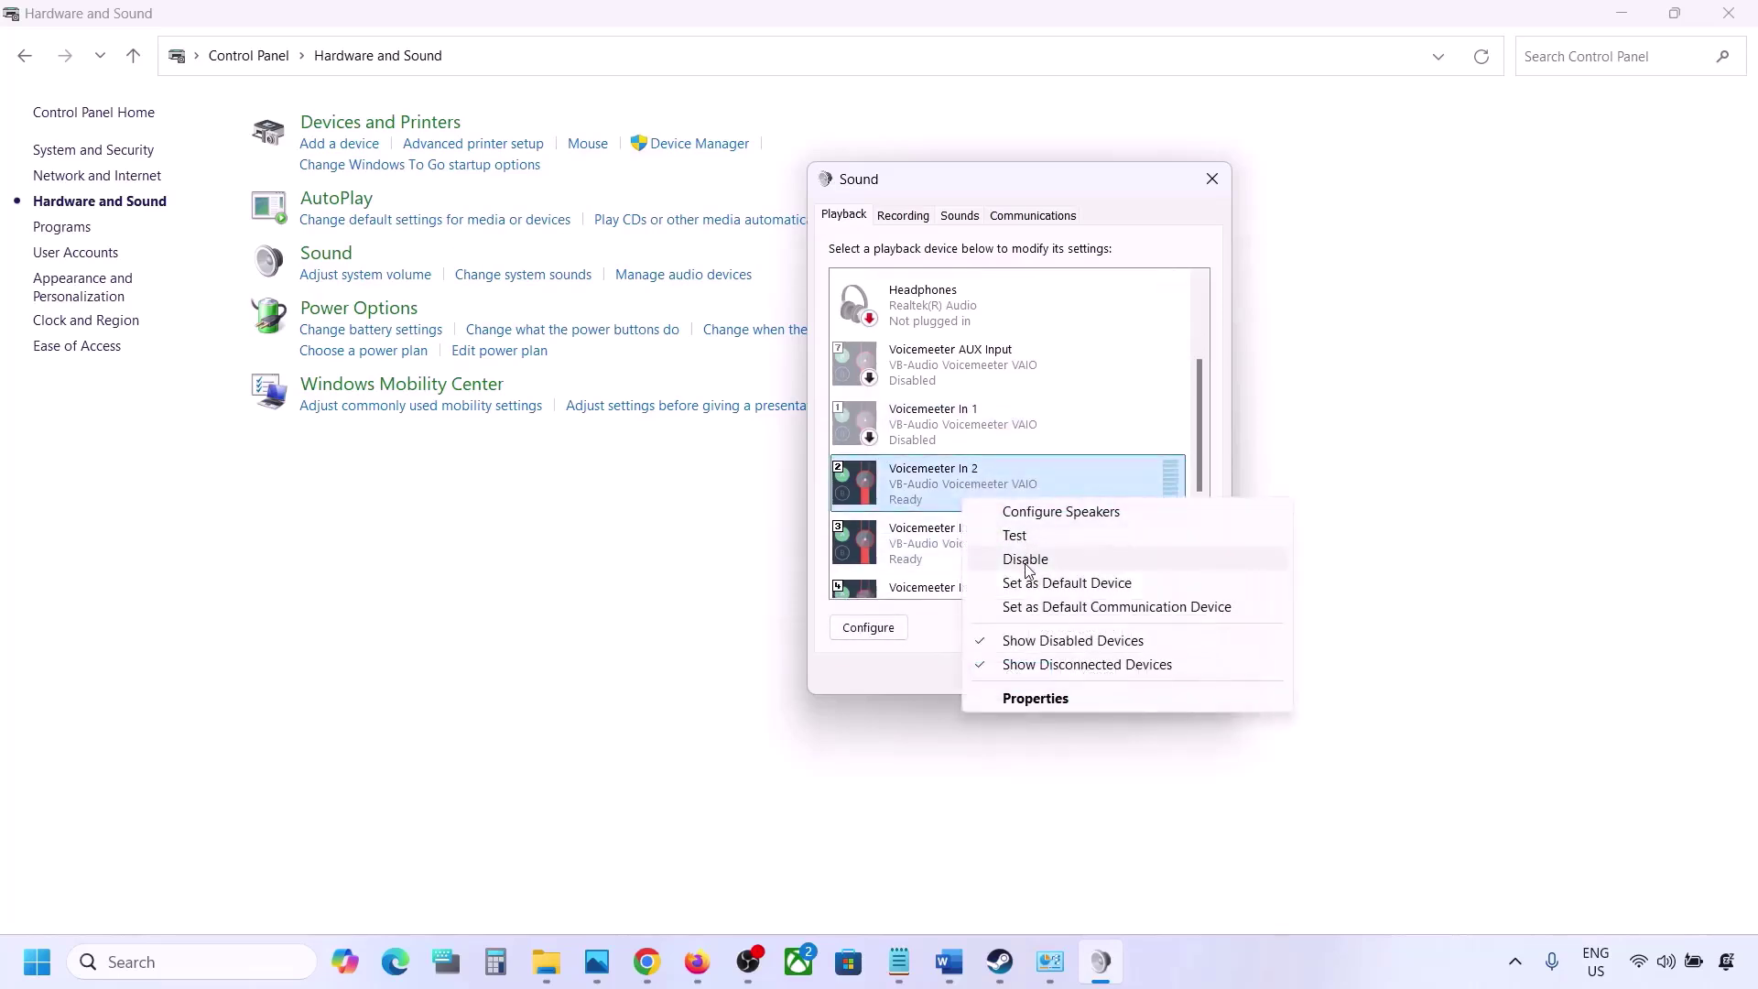
{"action": "left_click", "coordinate": [1027, 557]}
{"action": "right_click", "coordinate": [947, 555]}
{"action": "left_click", "coordinate": [1008, 613]}
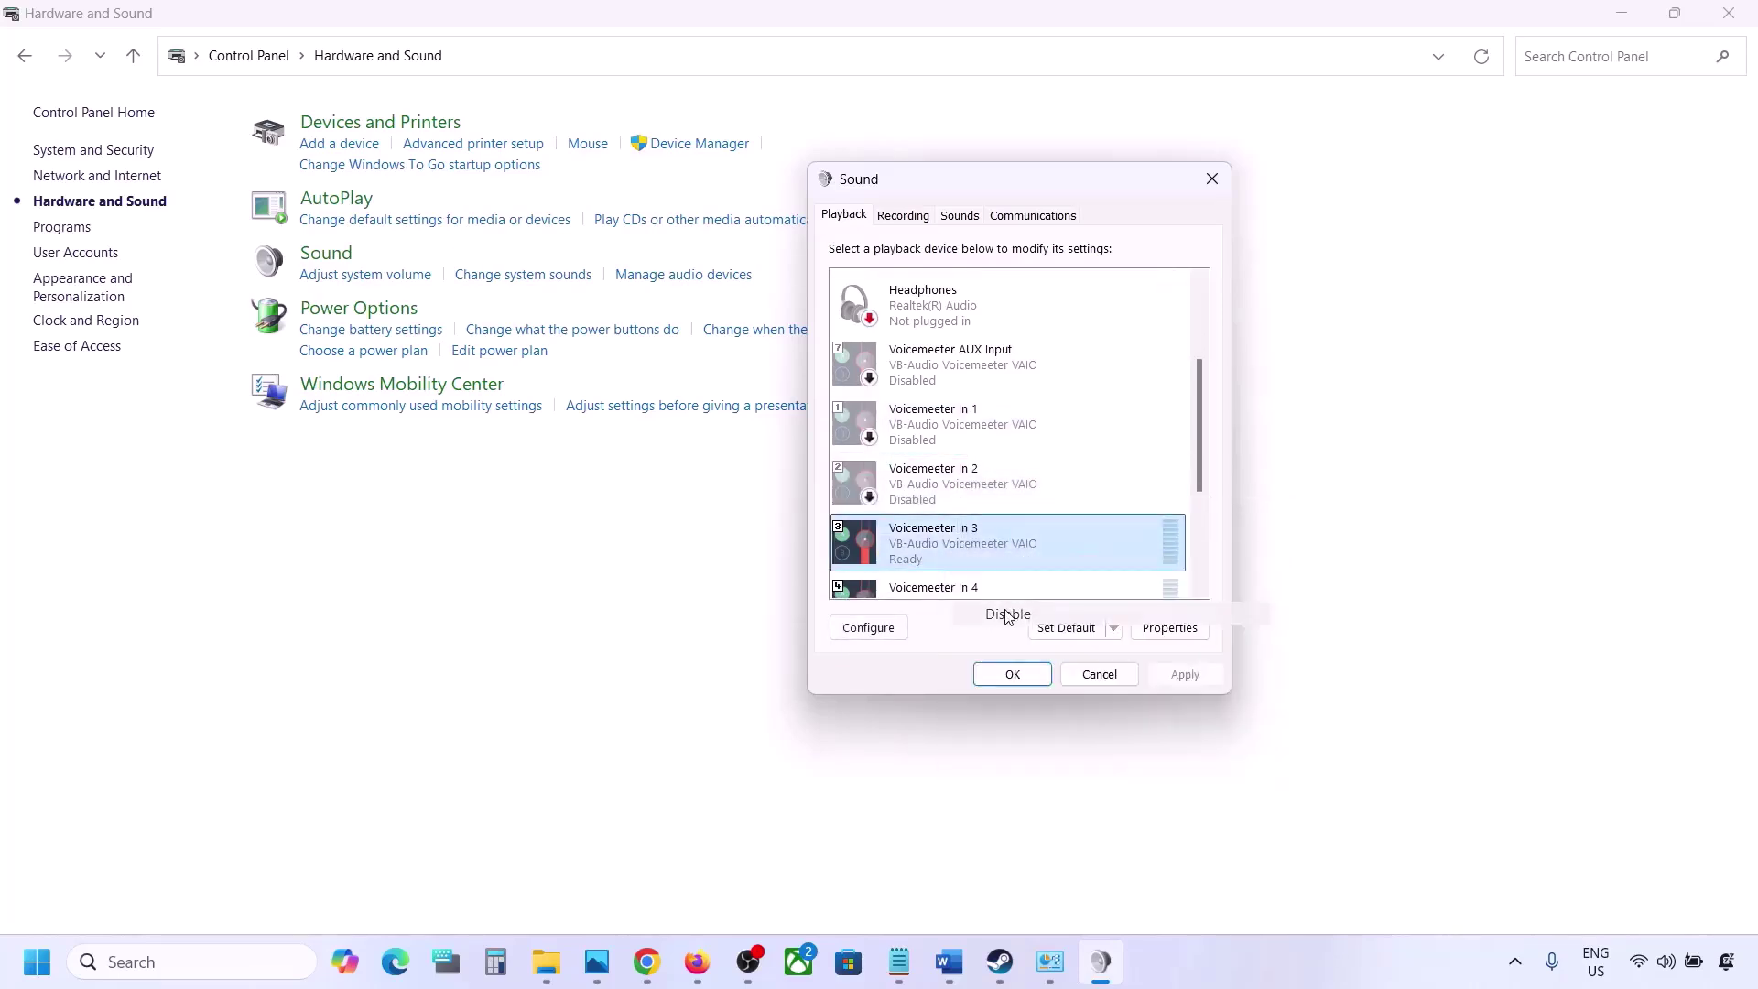
- Disable Voicemeeter Input, In 5, In 4 and VAIO3 Input
{"action": "scroll", "coordinate": [982, 538], "scroll_direction": "down", "scroll_amount": 2}
{"action": "left_click", "coordinate": [935, 507]}
{"action": "right_click", "coordinate": [936, 507]}
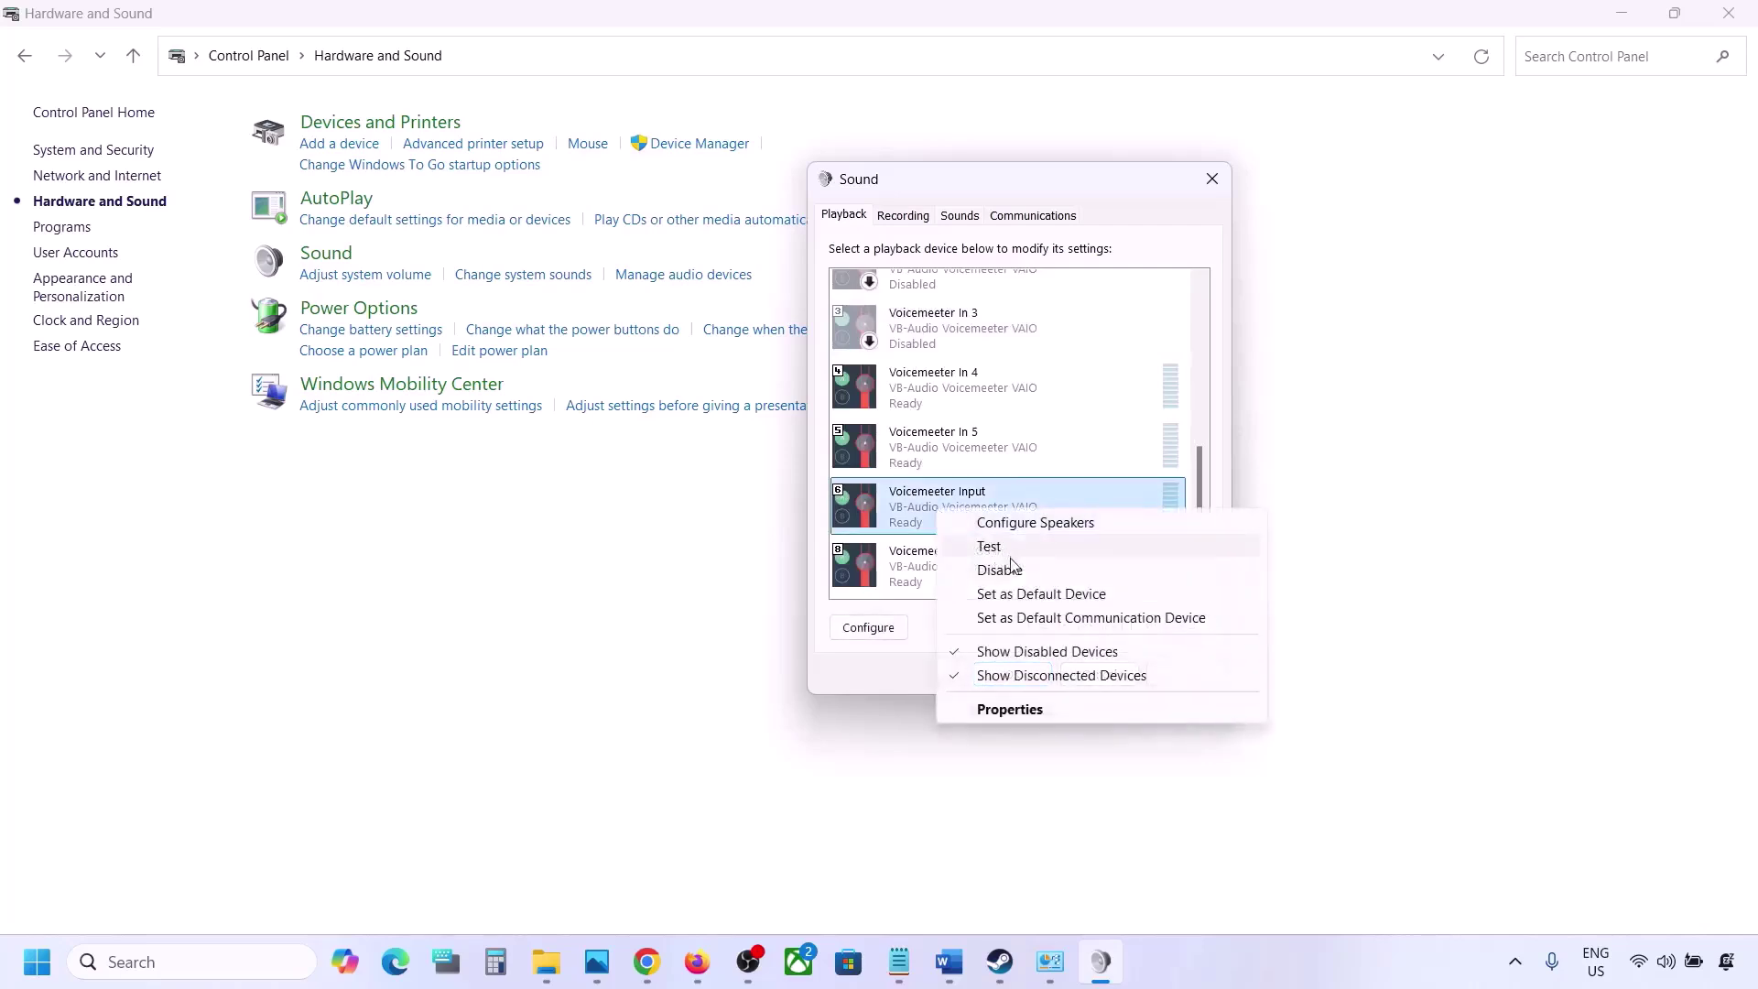
{"action": "left_click", "coordinate": [1001, 567]}
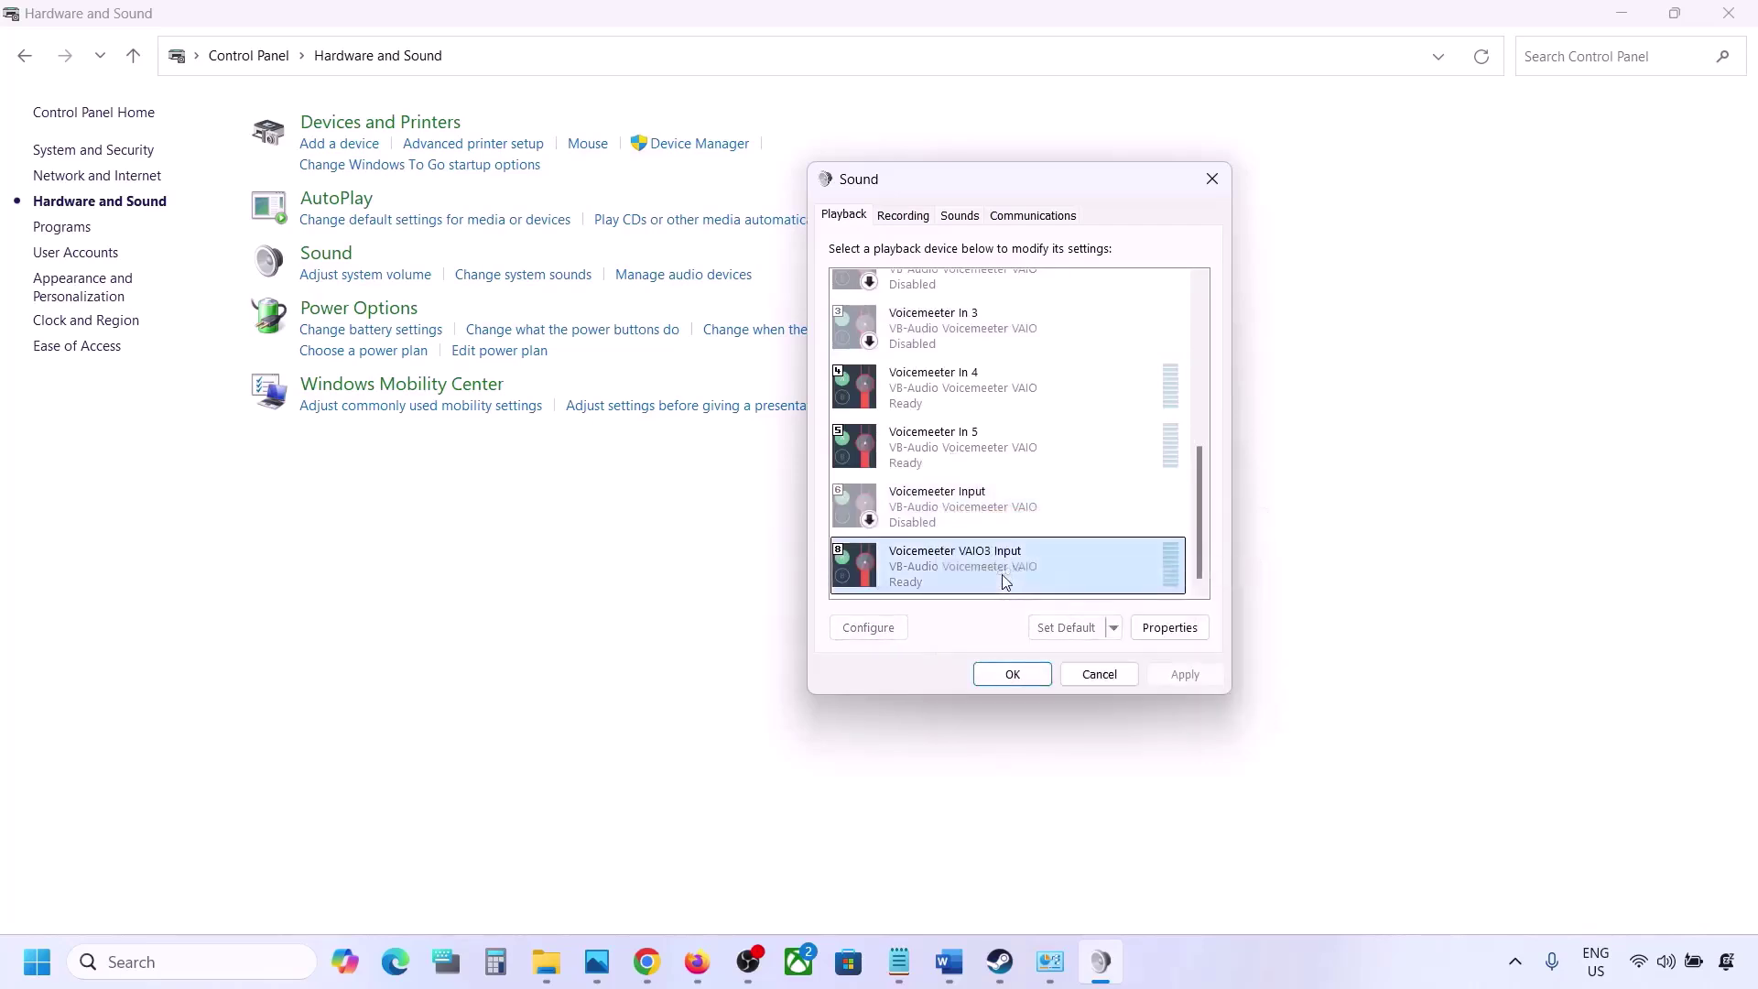
{"action": "right_click", "coordinate": [921, 457]}
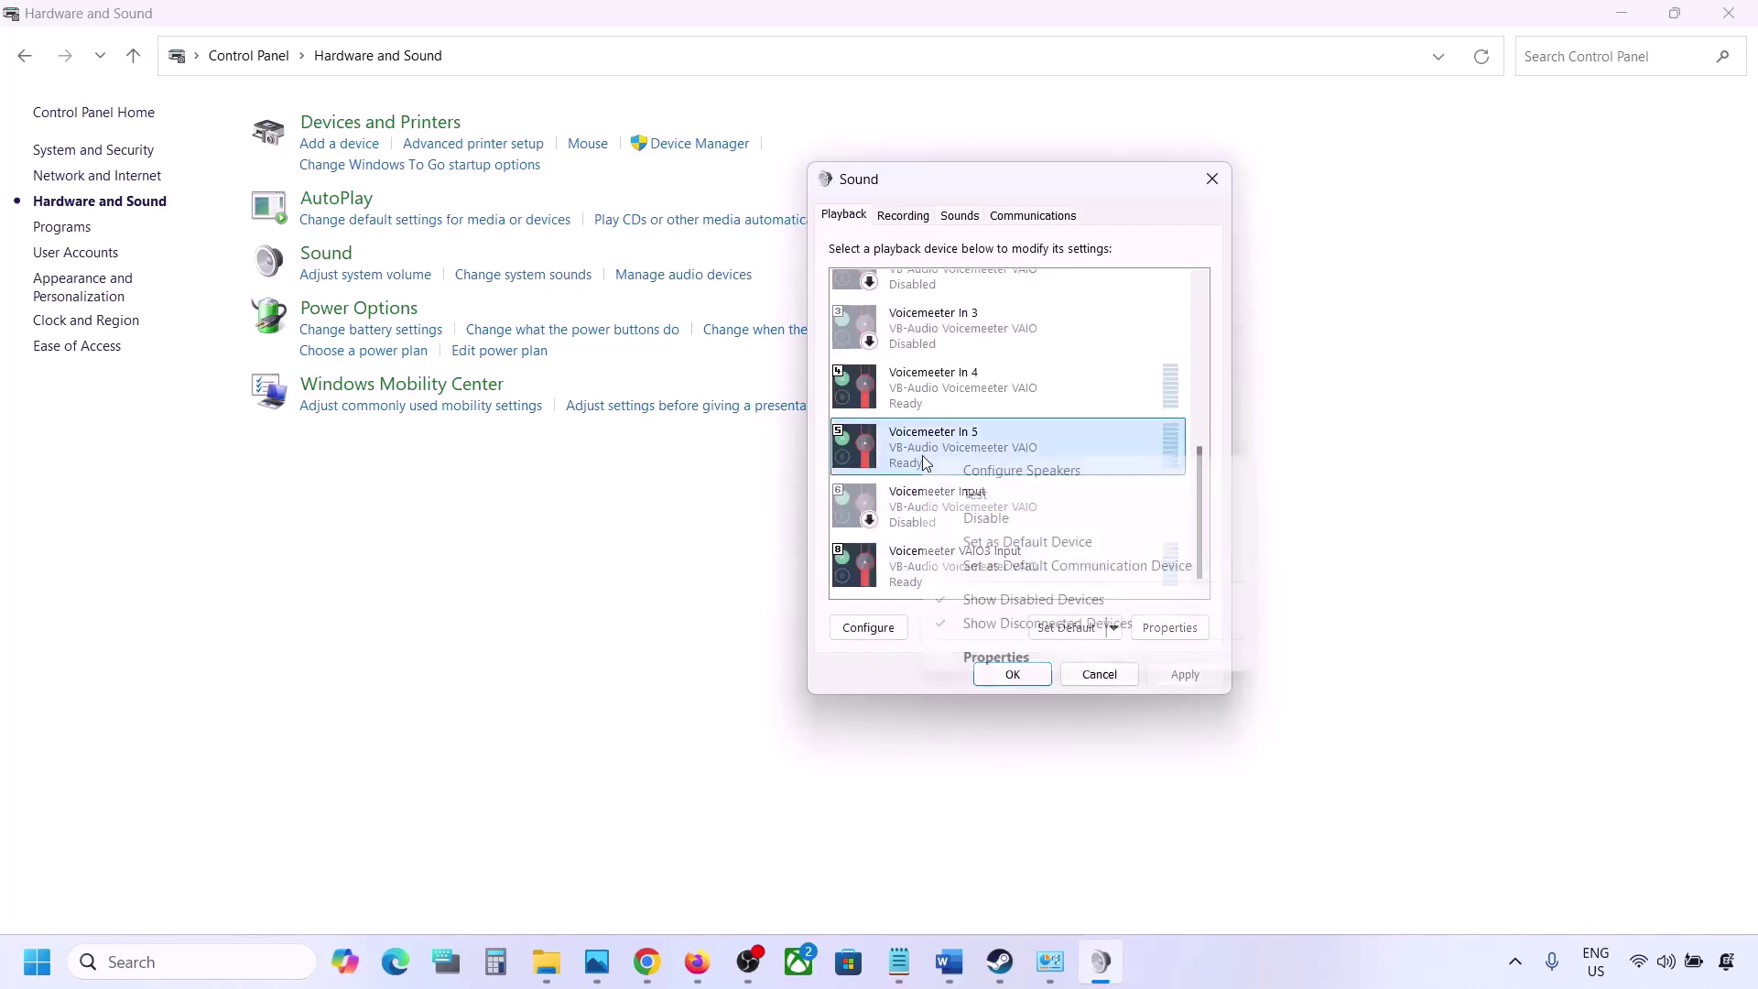
{"action": "left_click", "coordinate": [985, 518]}
{"action": "right_click", "coordinate": [934, 394]}
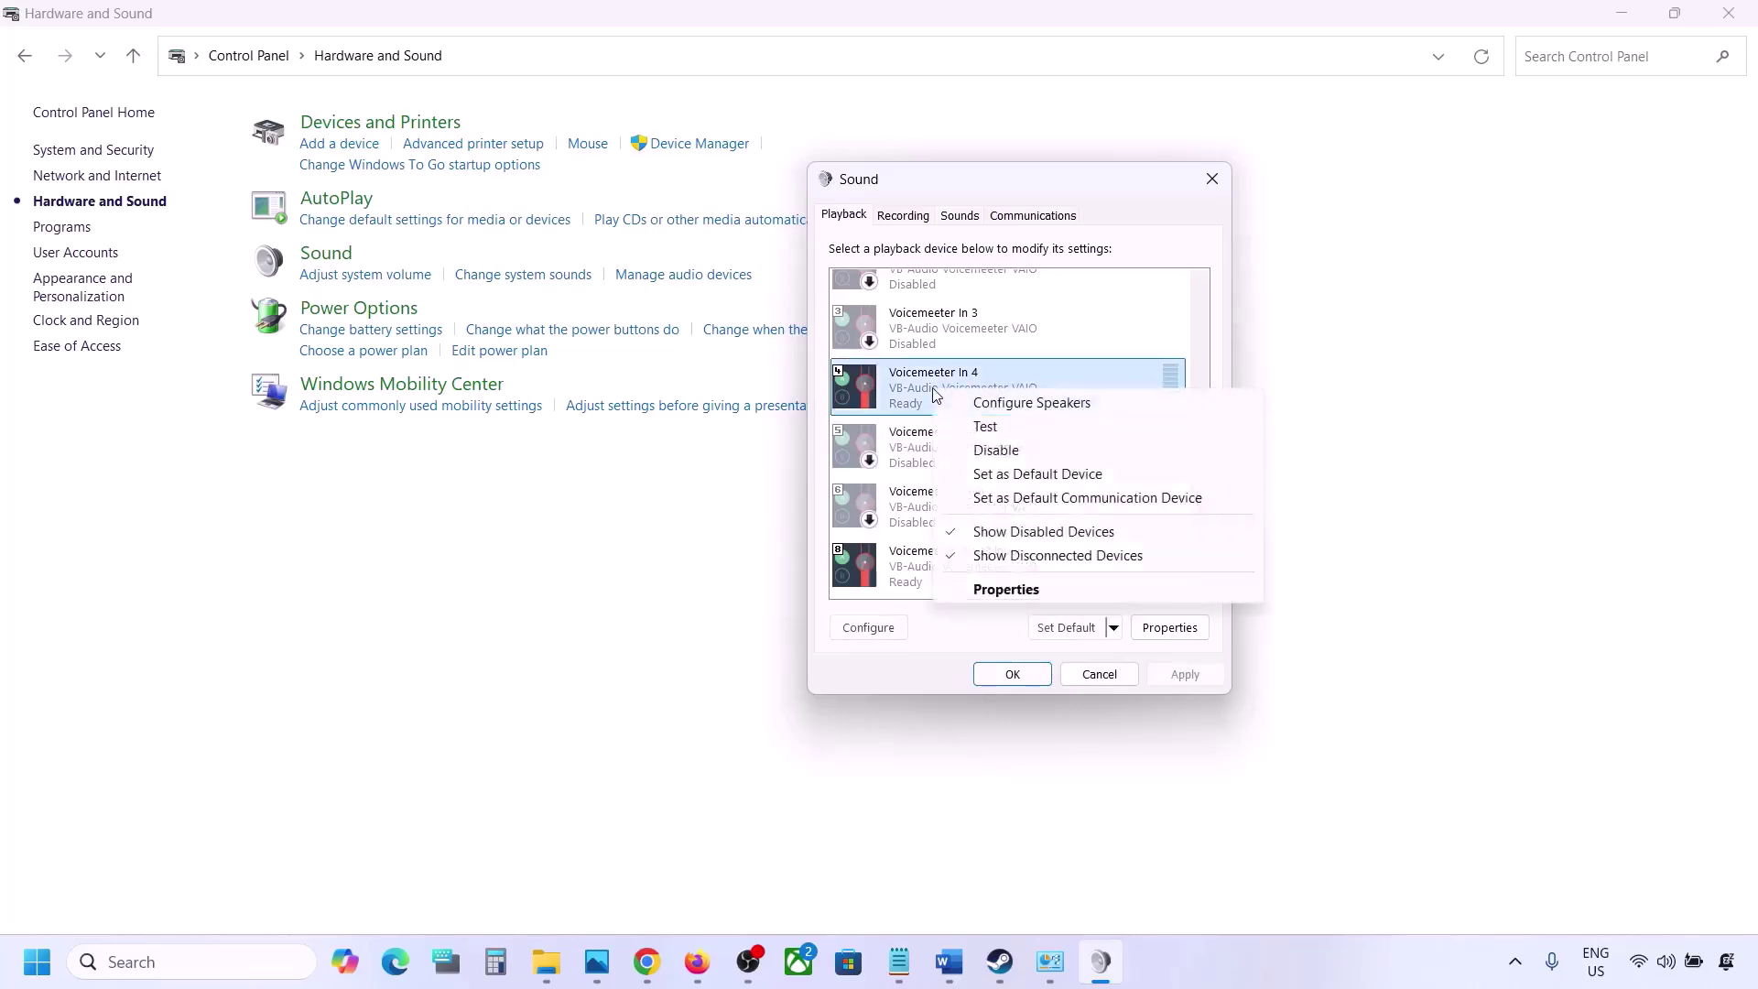
{"action": "left_click", "coordinate": [981, 448]}
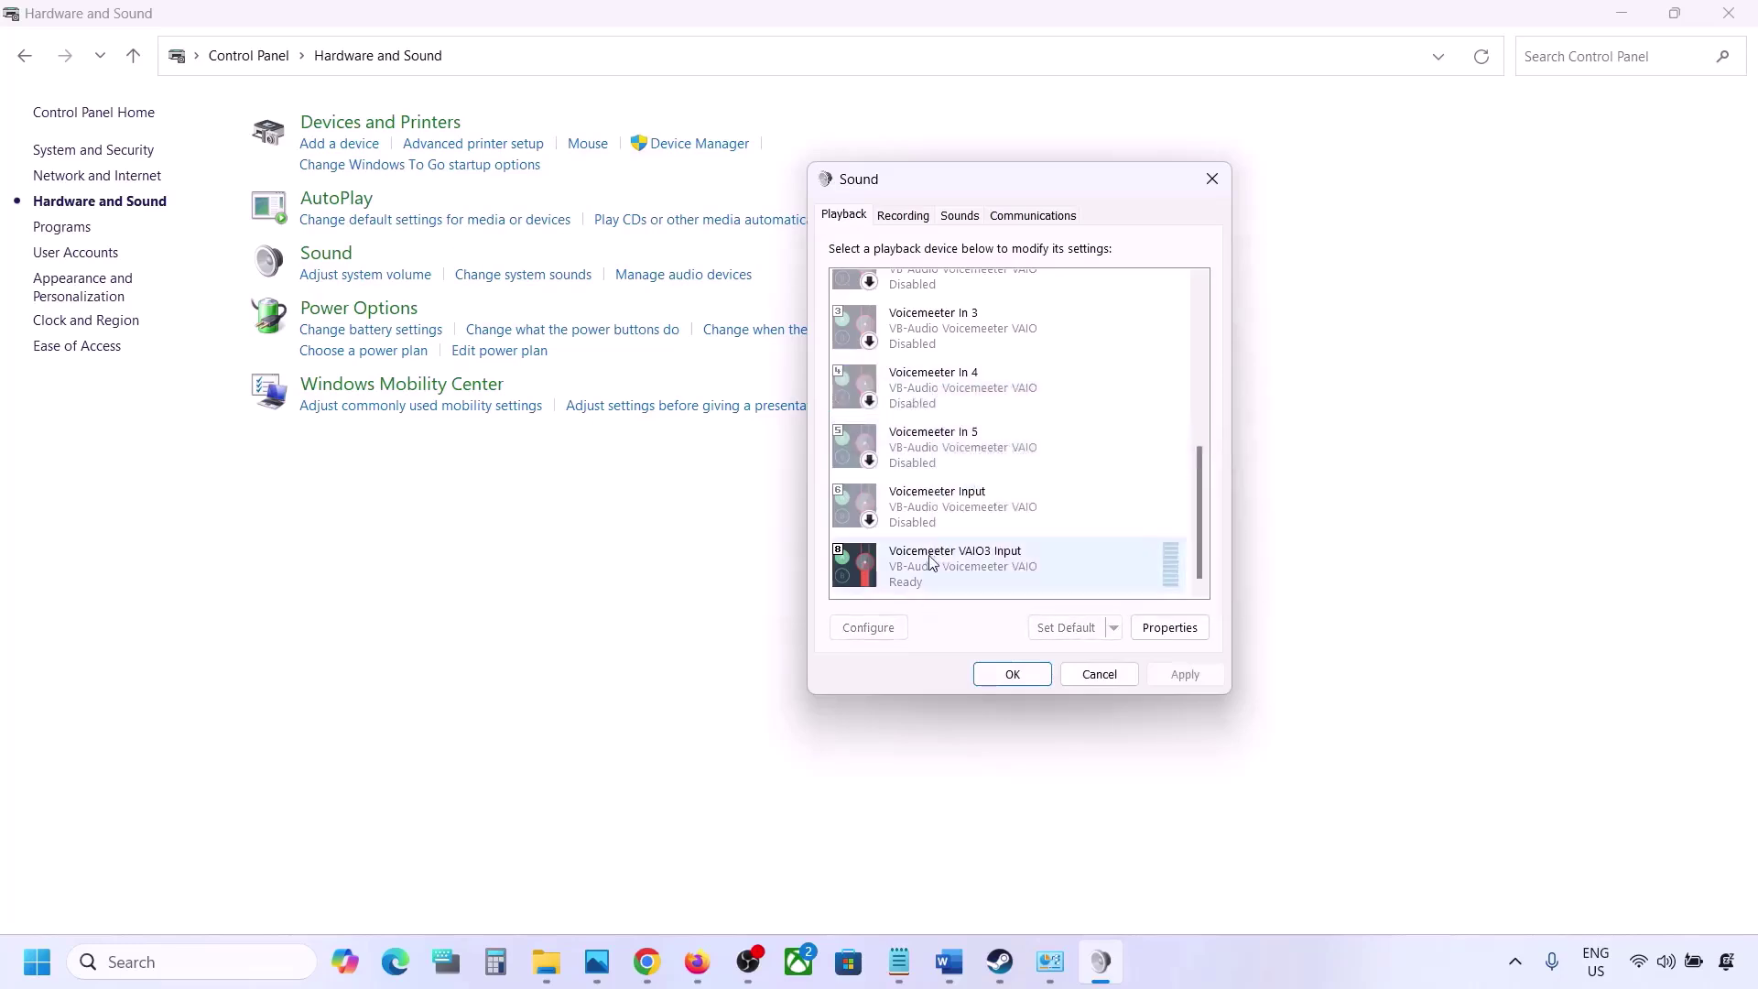
{"action": "right_click", "coordinate": [968, 560]}
{"action": "left_click", "coordinate": [995, 615]}
{"action": "scroll", "coordinate": [955, 448], "scroll_direction": "up", "scroll_amount": 5}
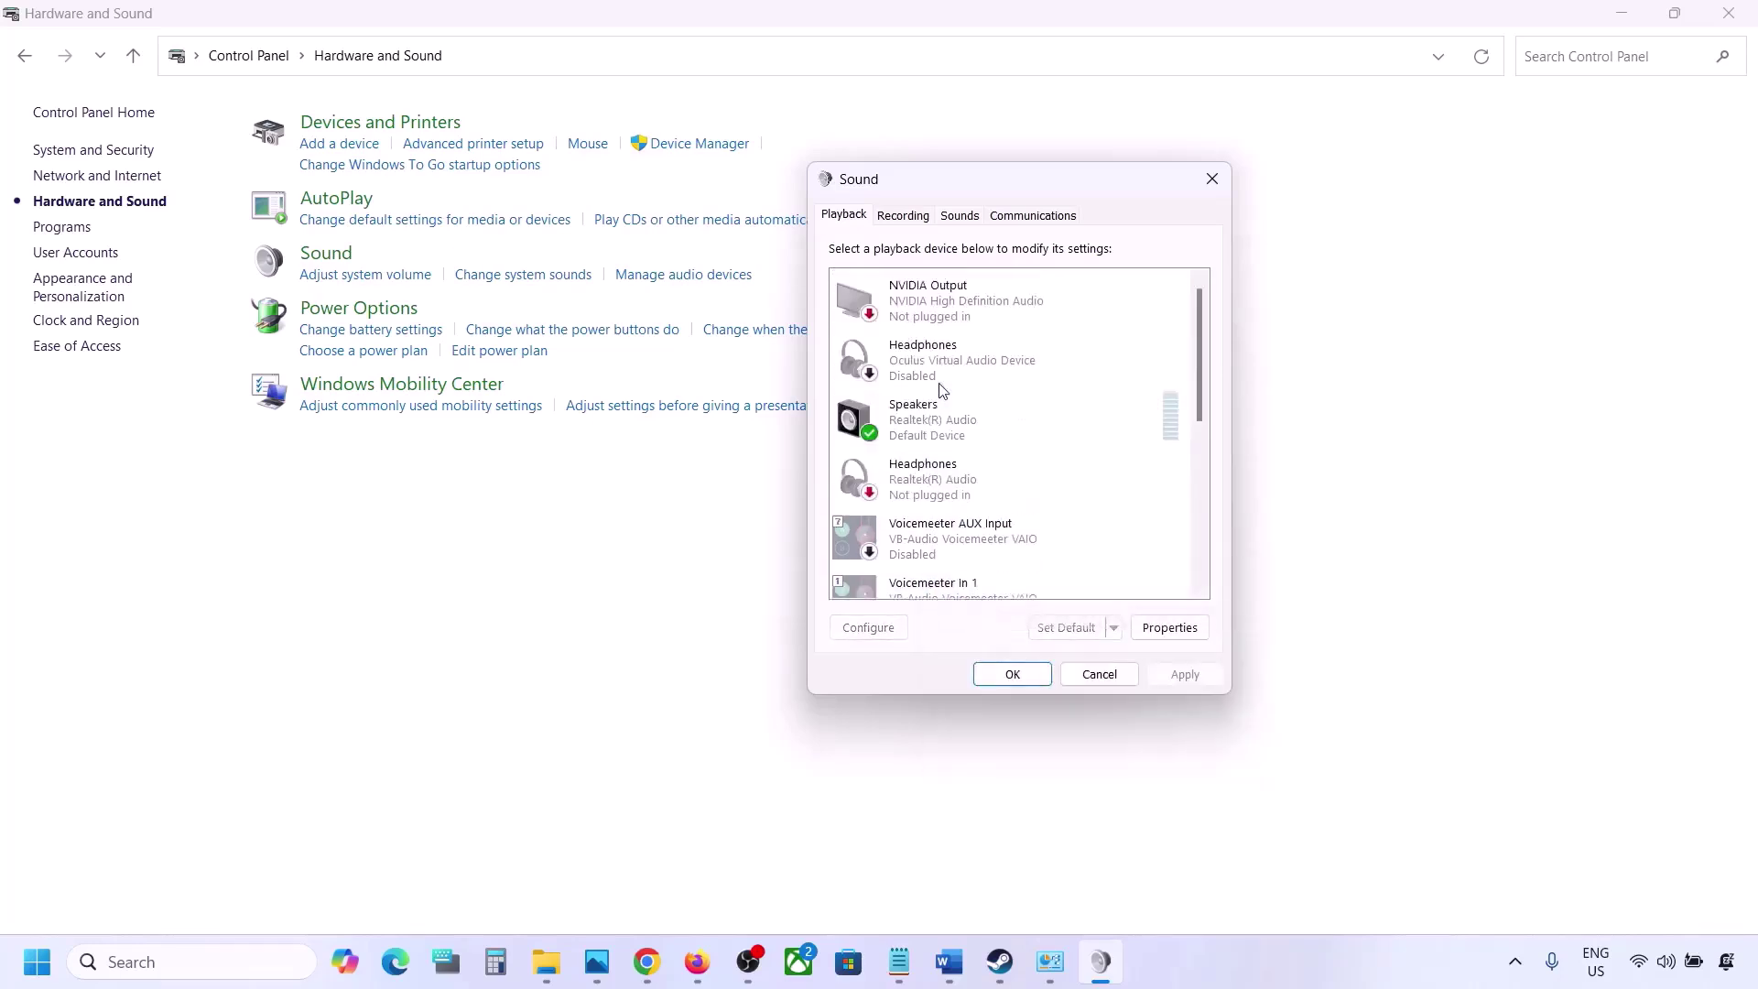
- Leave the Realtek Speakers unchanged and review the list of recording devices
{"action": "left_click", "coordinate": [971, 422]}
{"action": "right_click", "coordinate": [971, 422]}
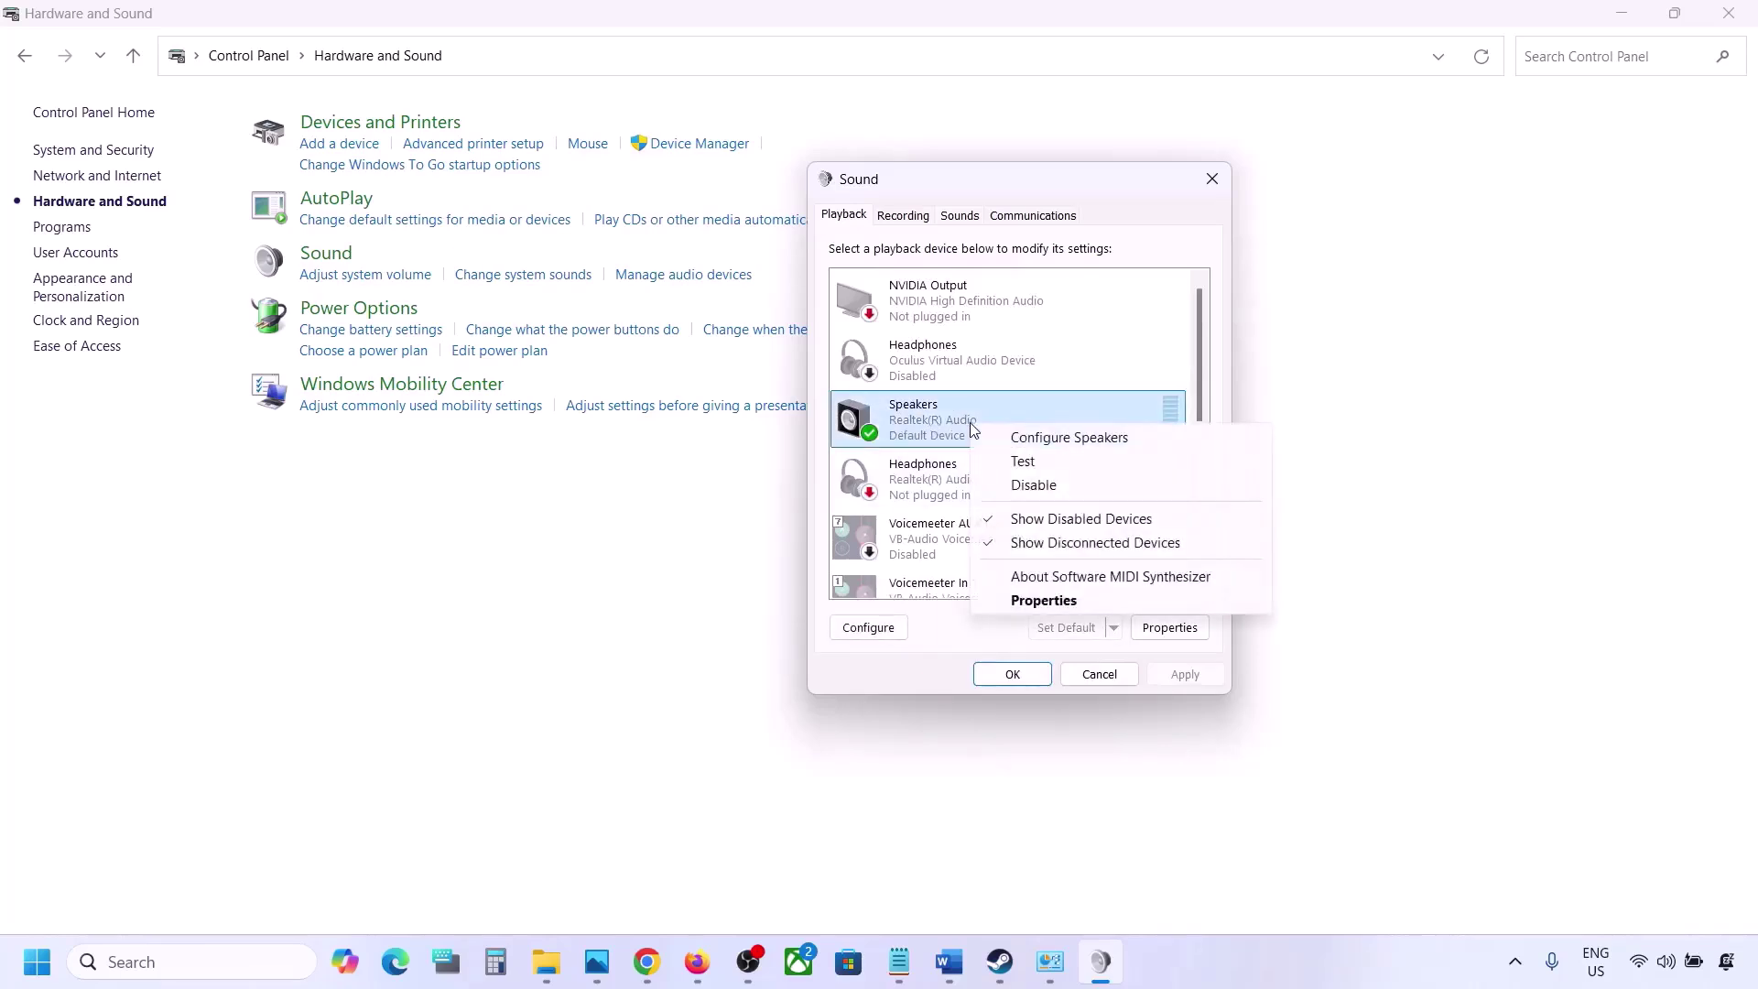
{"action": "left_click", "coordinate": [926, 439]}
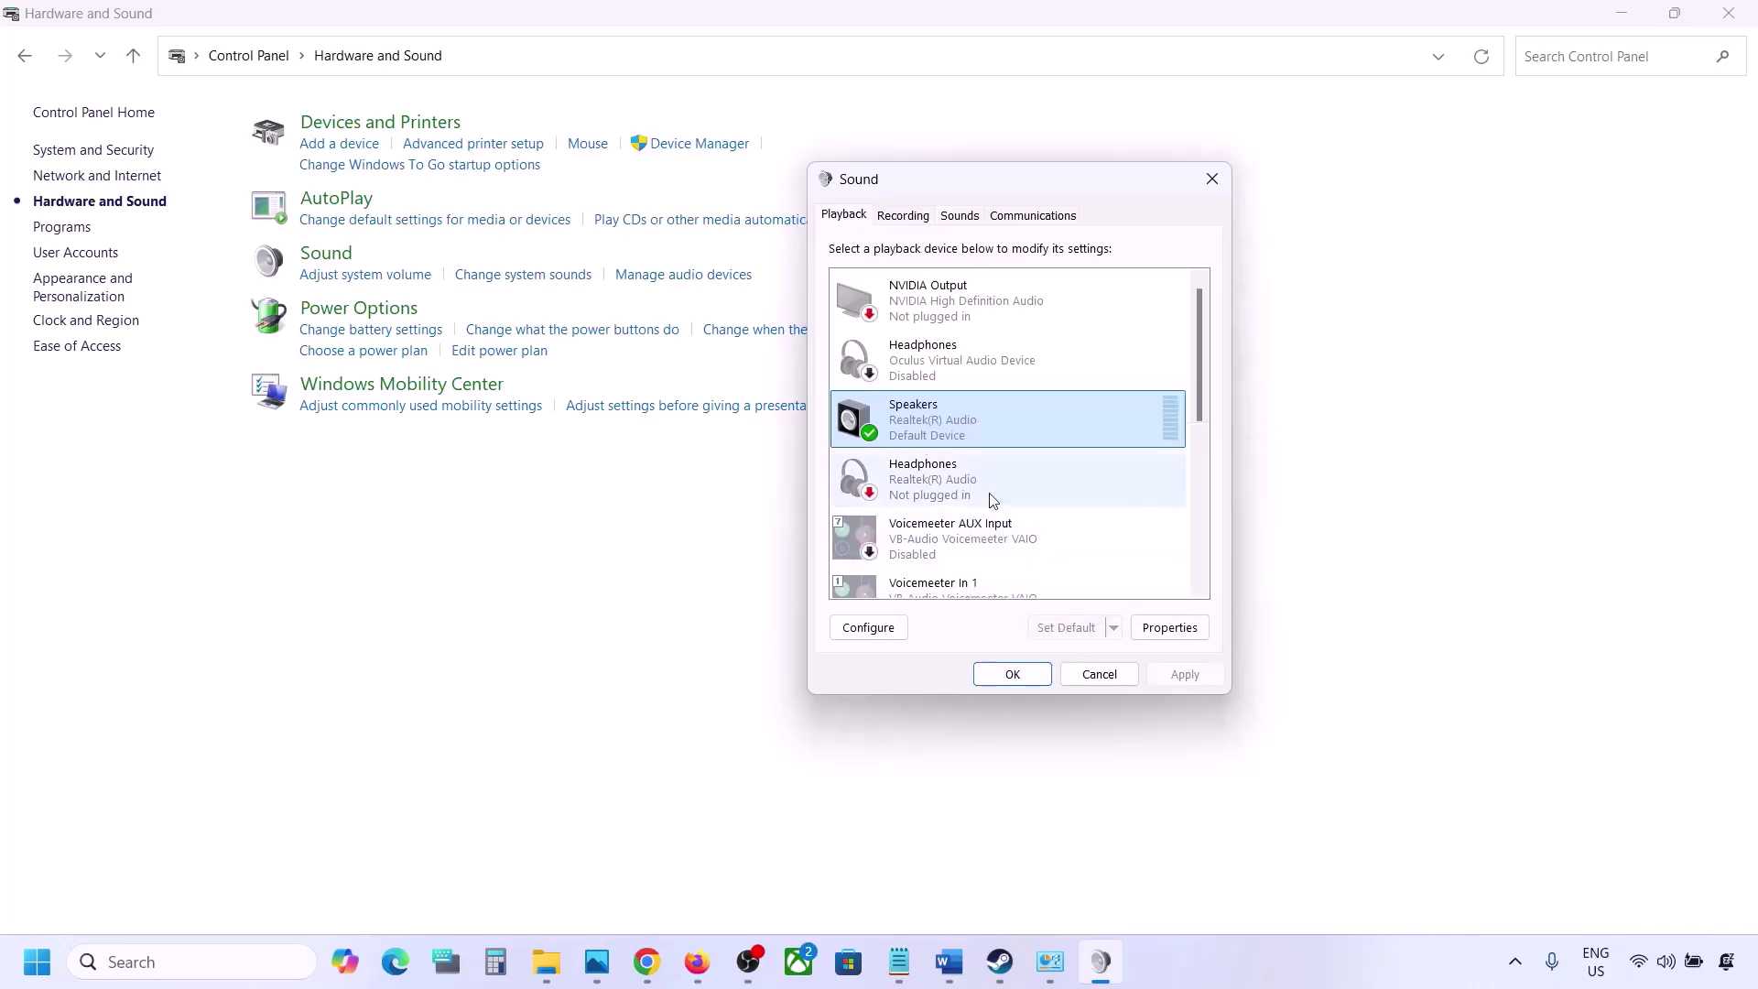
{"action": "left_click", "coordinate": [906, 216]}
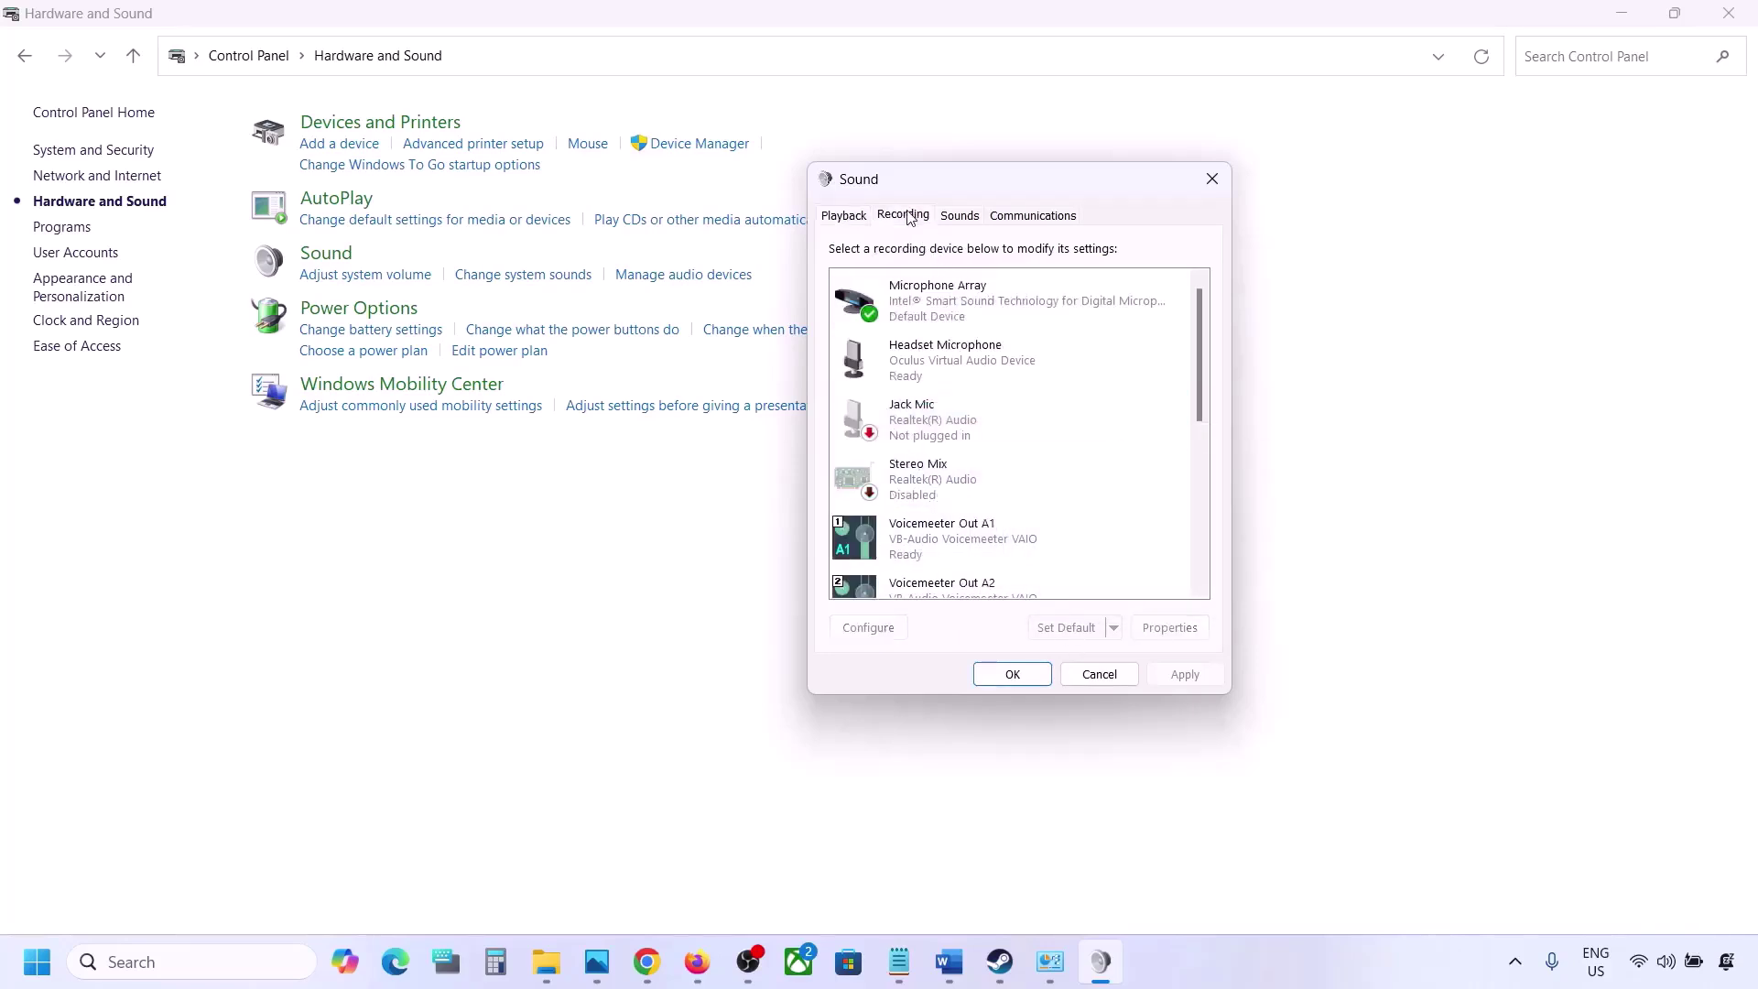
{"action": "scroll", "coordinate": [974, 463], "scroll_direction": "down", "scroll_amount": 5}
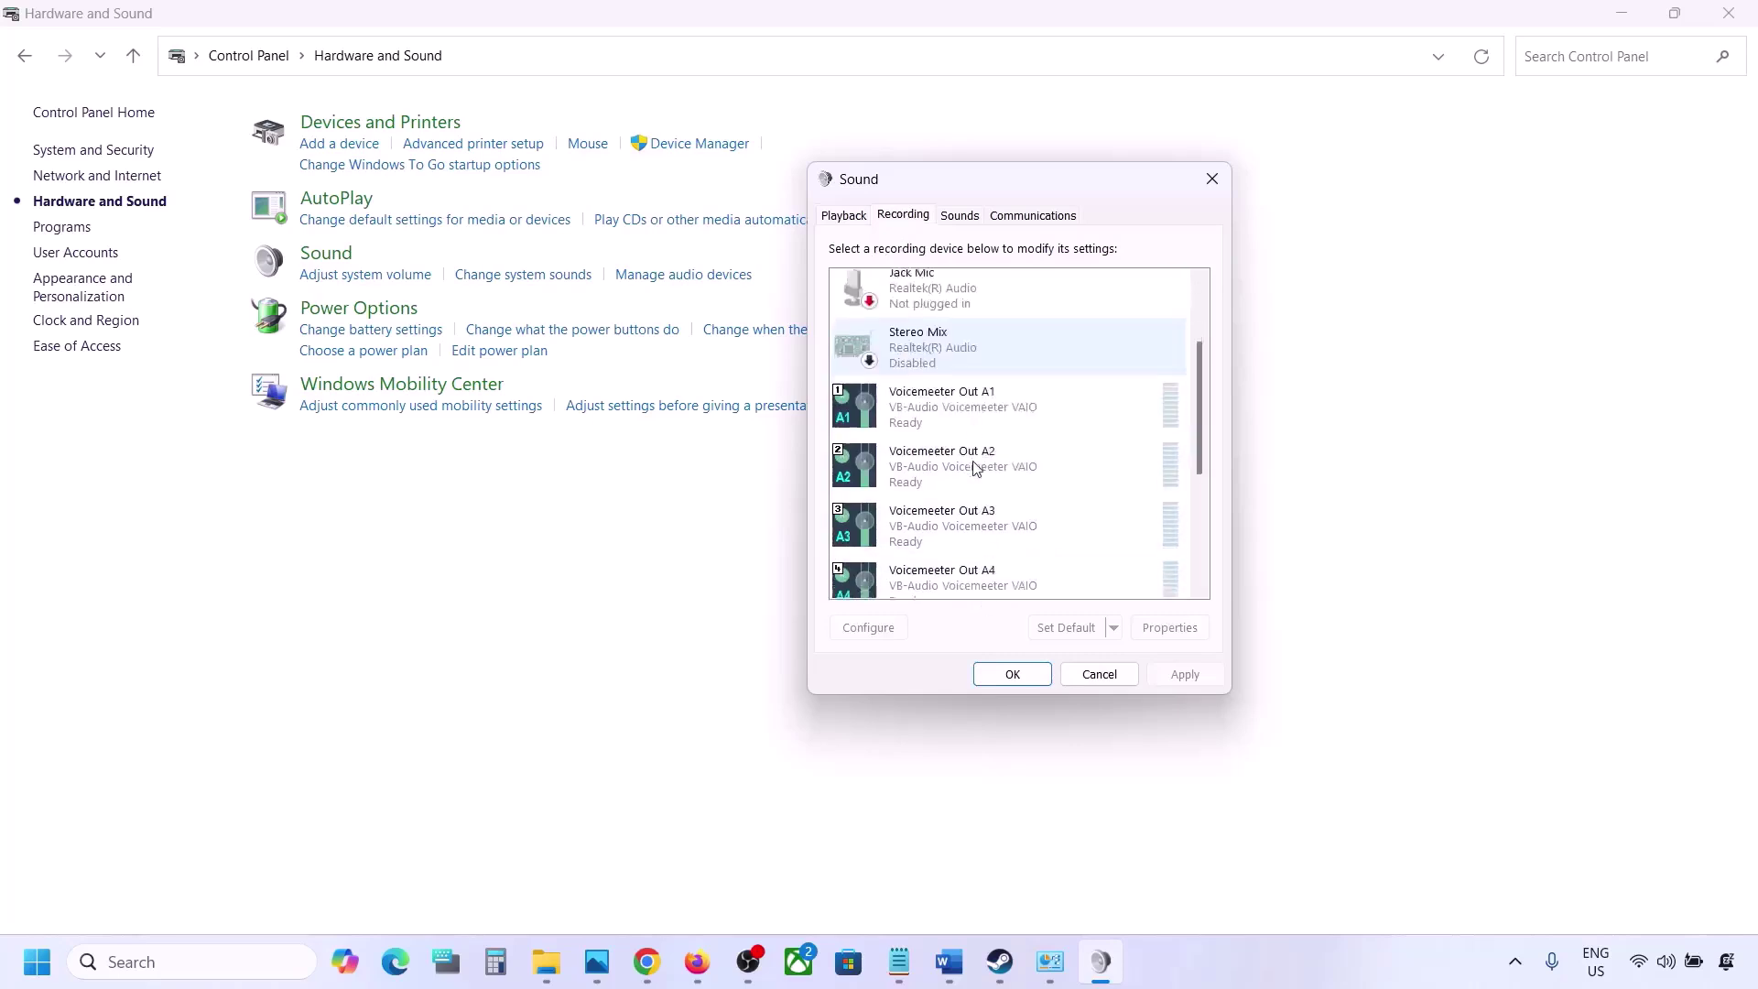
{"action": "scroll", "coordinate": [973, 463], "scroll_direction": "up", "scroll_amount": 4}
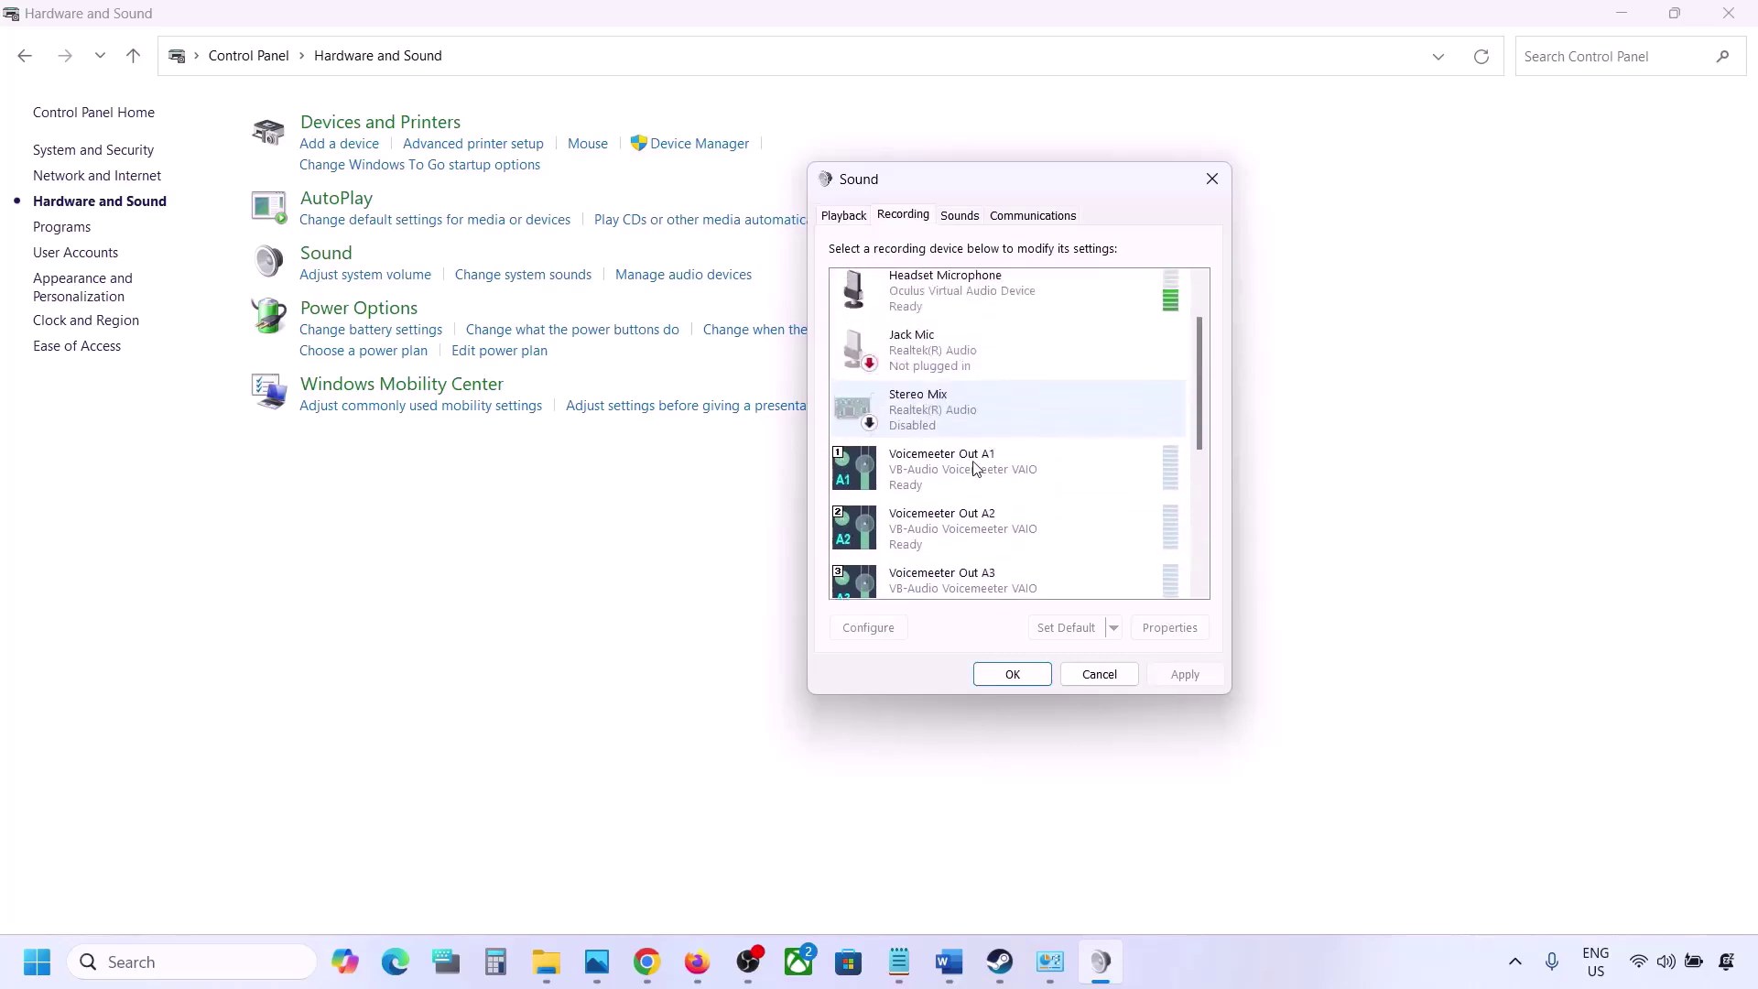
- Keep the Oculus headset microphone enabled, then close the Sound dialog from the Playback tab
{"action": "left_click", "coordinate": [827, 218]}
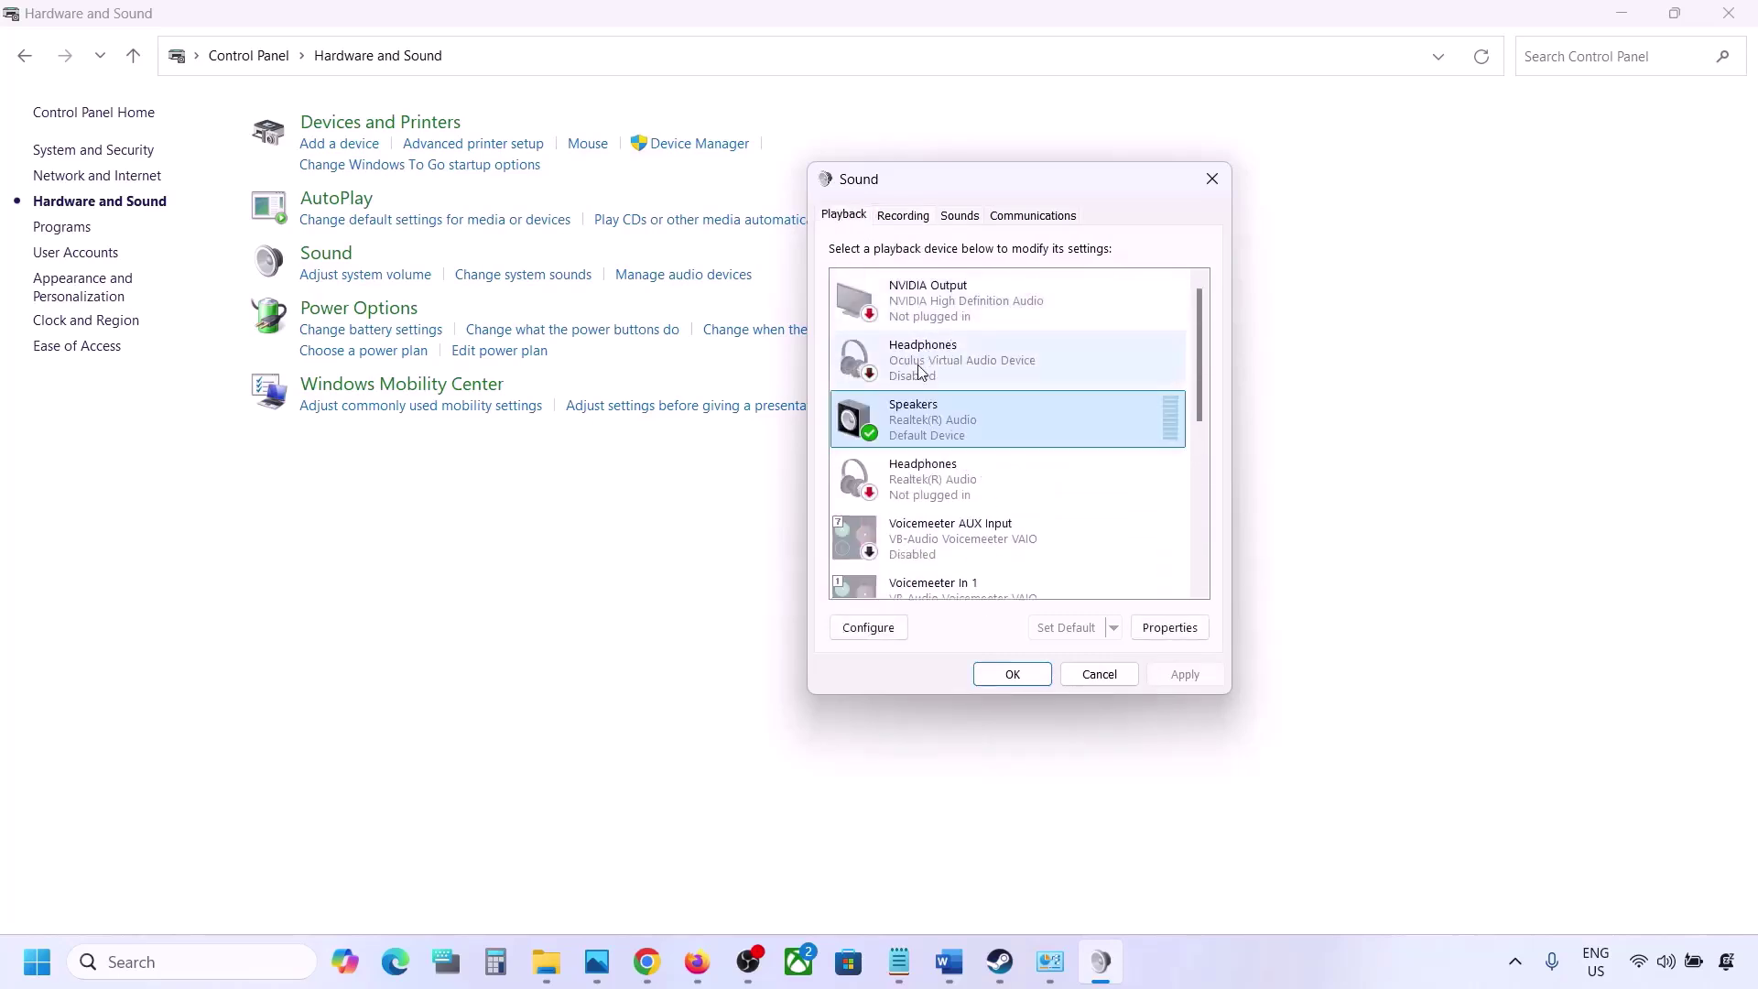
{"action": "left_click", "coordinate": [904, 218]}
{"action": "scroll", "coordinate": [983, 444], "scroll_direction": "up", "scroll_amount": 1}
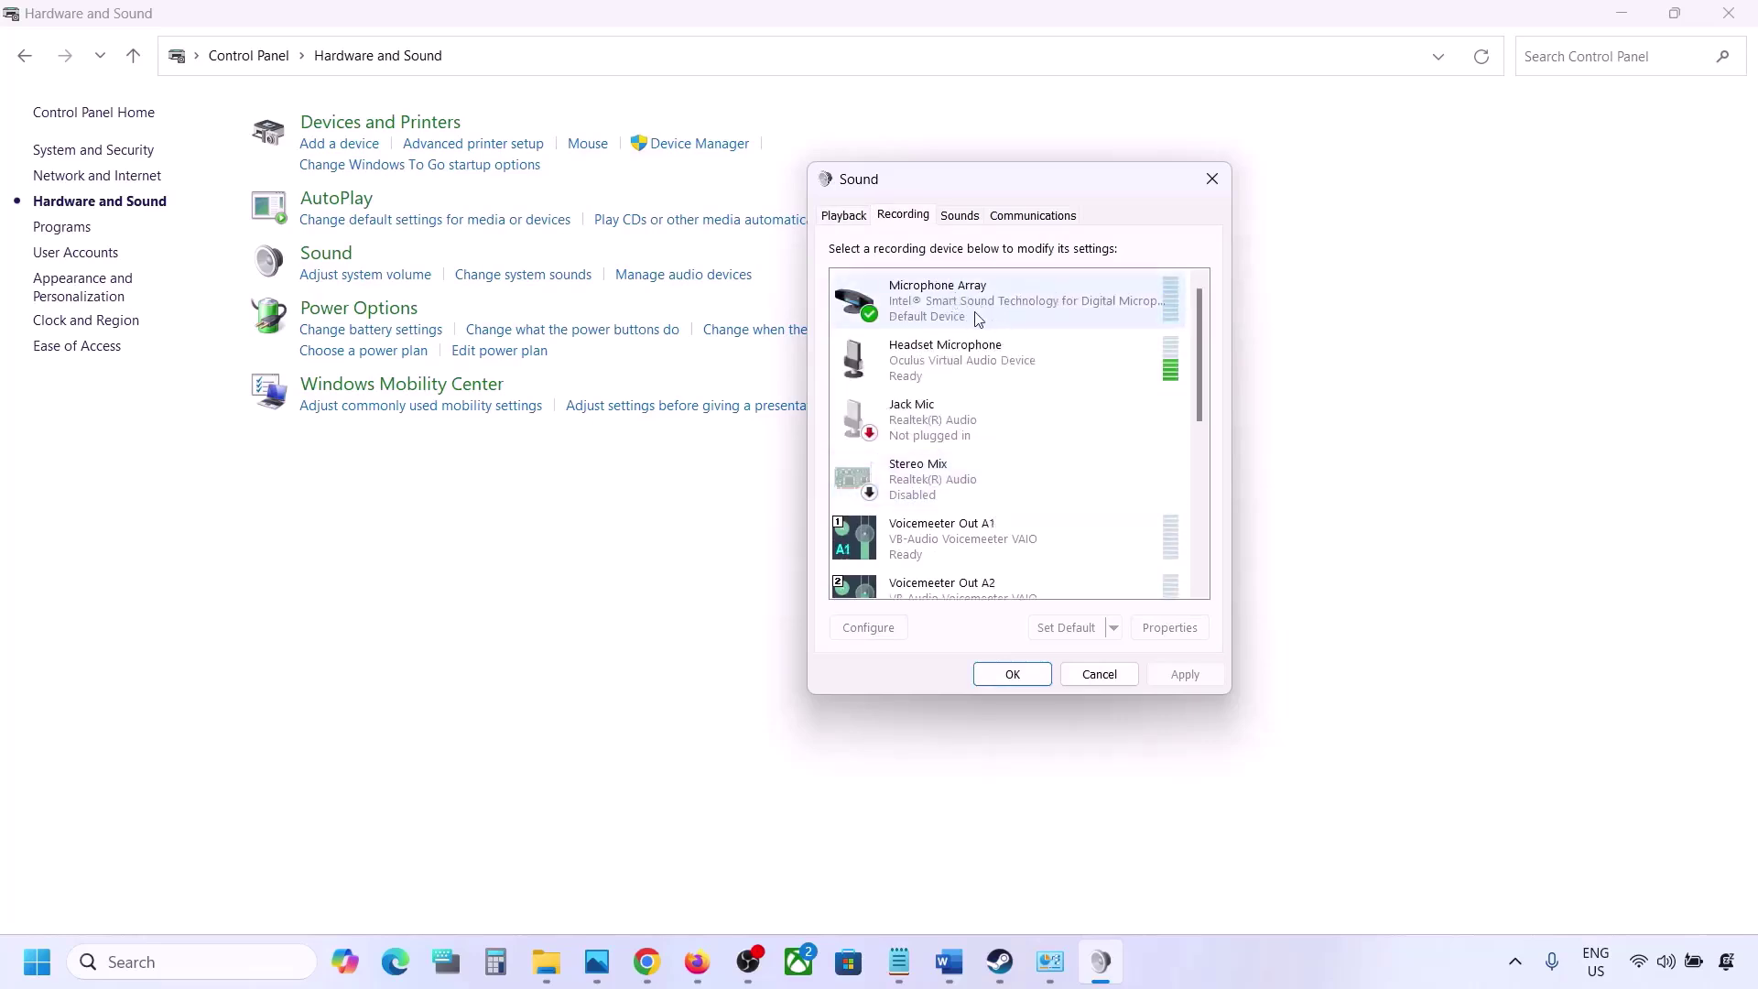
{"action": "left_click", "coordinate": [842, 218]}
{"action": "left_click", "coordinate": [904, 217]}
{"action": "left_click", "coordinate": [927, 366]}
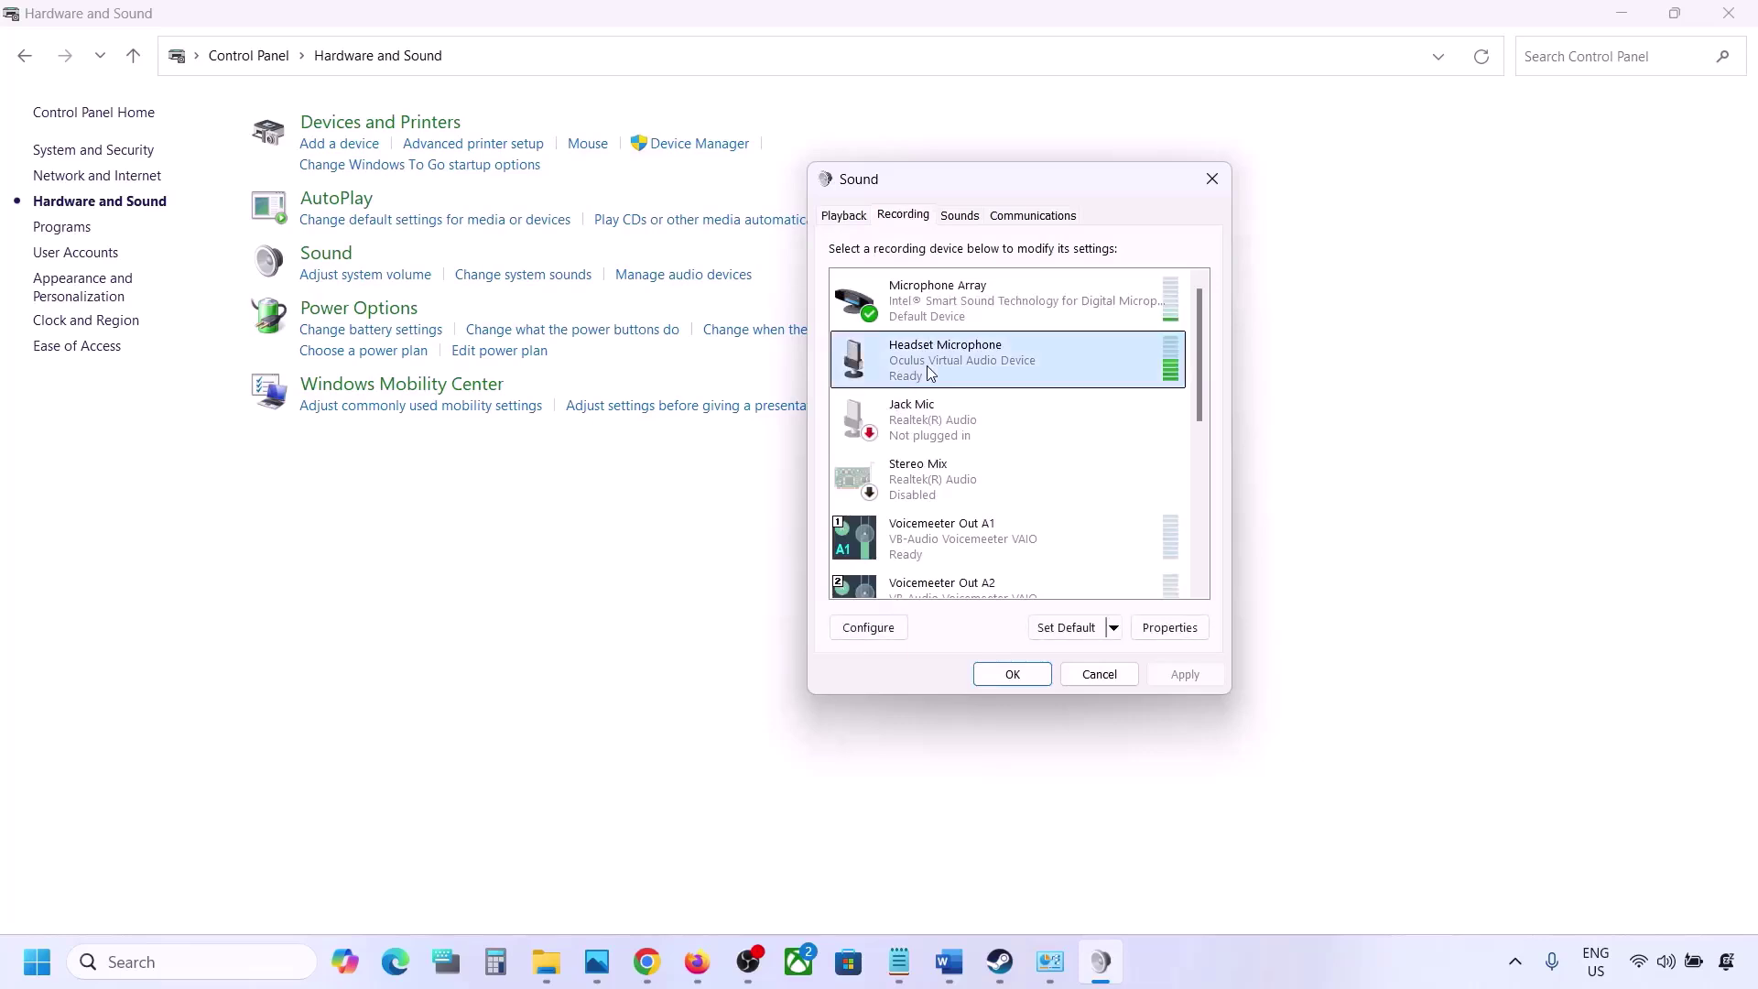
{"action": "right_click", "coordinate": [928, 366]}
{"action": "left_click", "coordinate": [996, 405]}
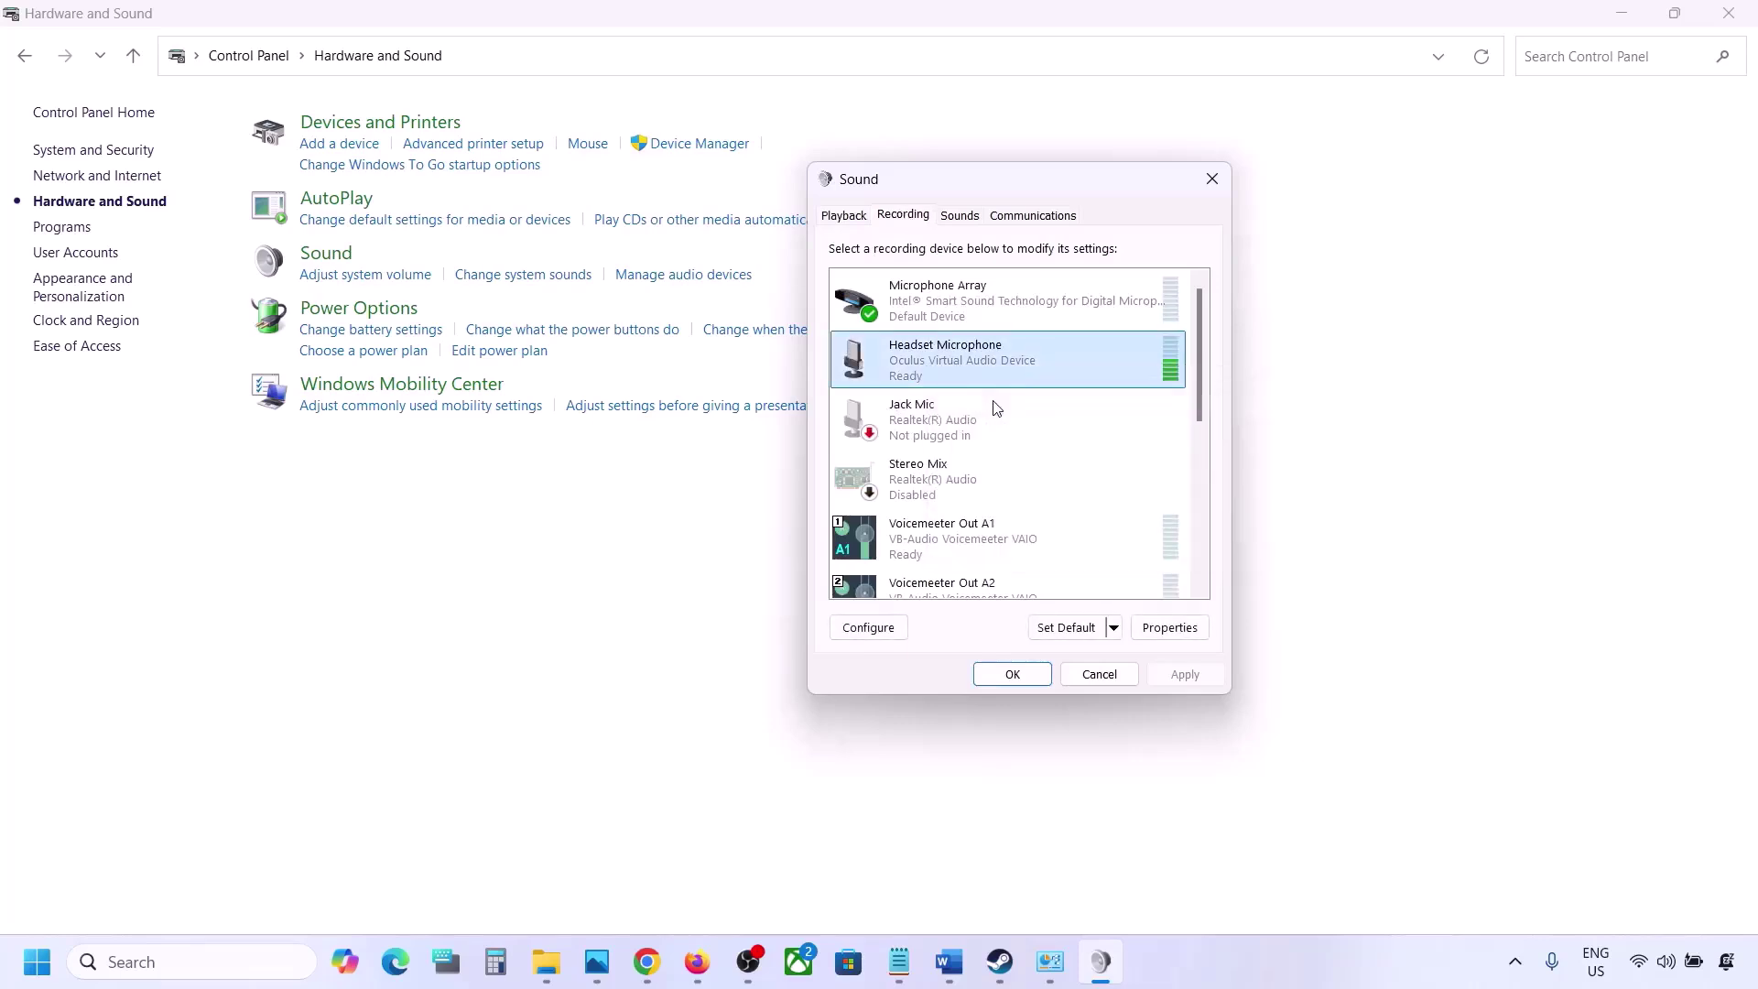
{"action": "left_click", "coordinate": [835, 218]}
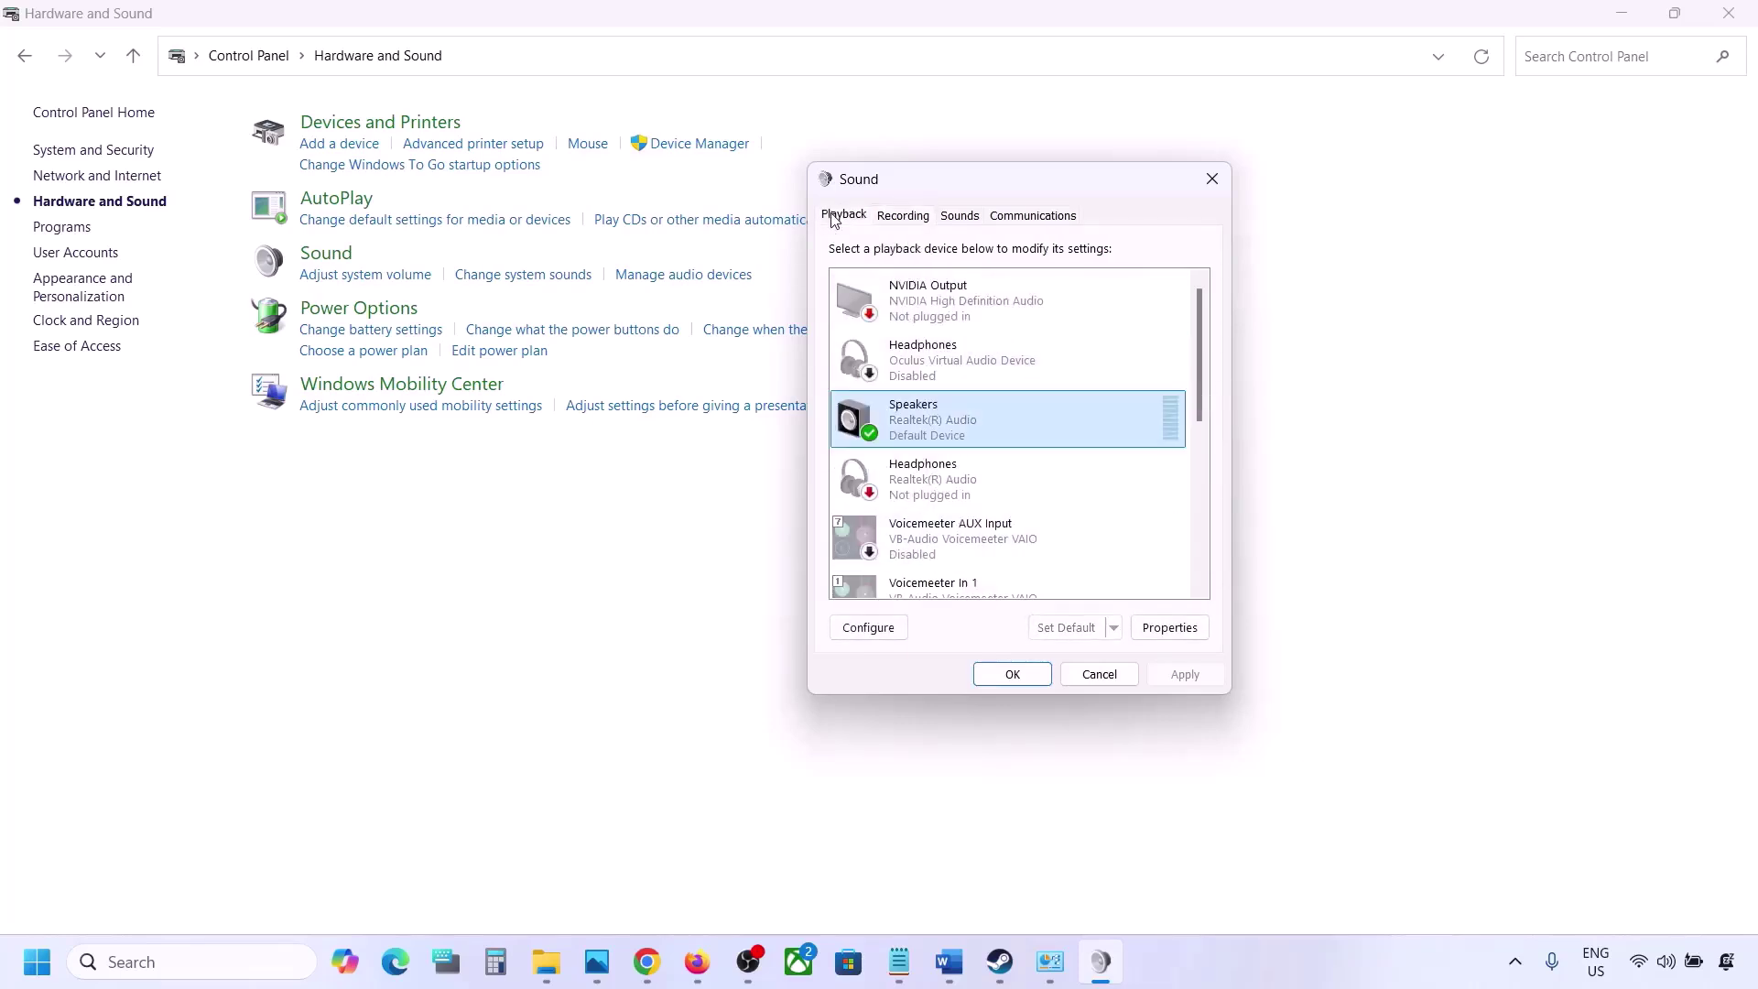
{"action": "left_click", "coordinate": [1212, 178]}
{"action": "right_click", "coordinate": [37, 981]}
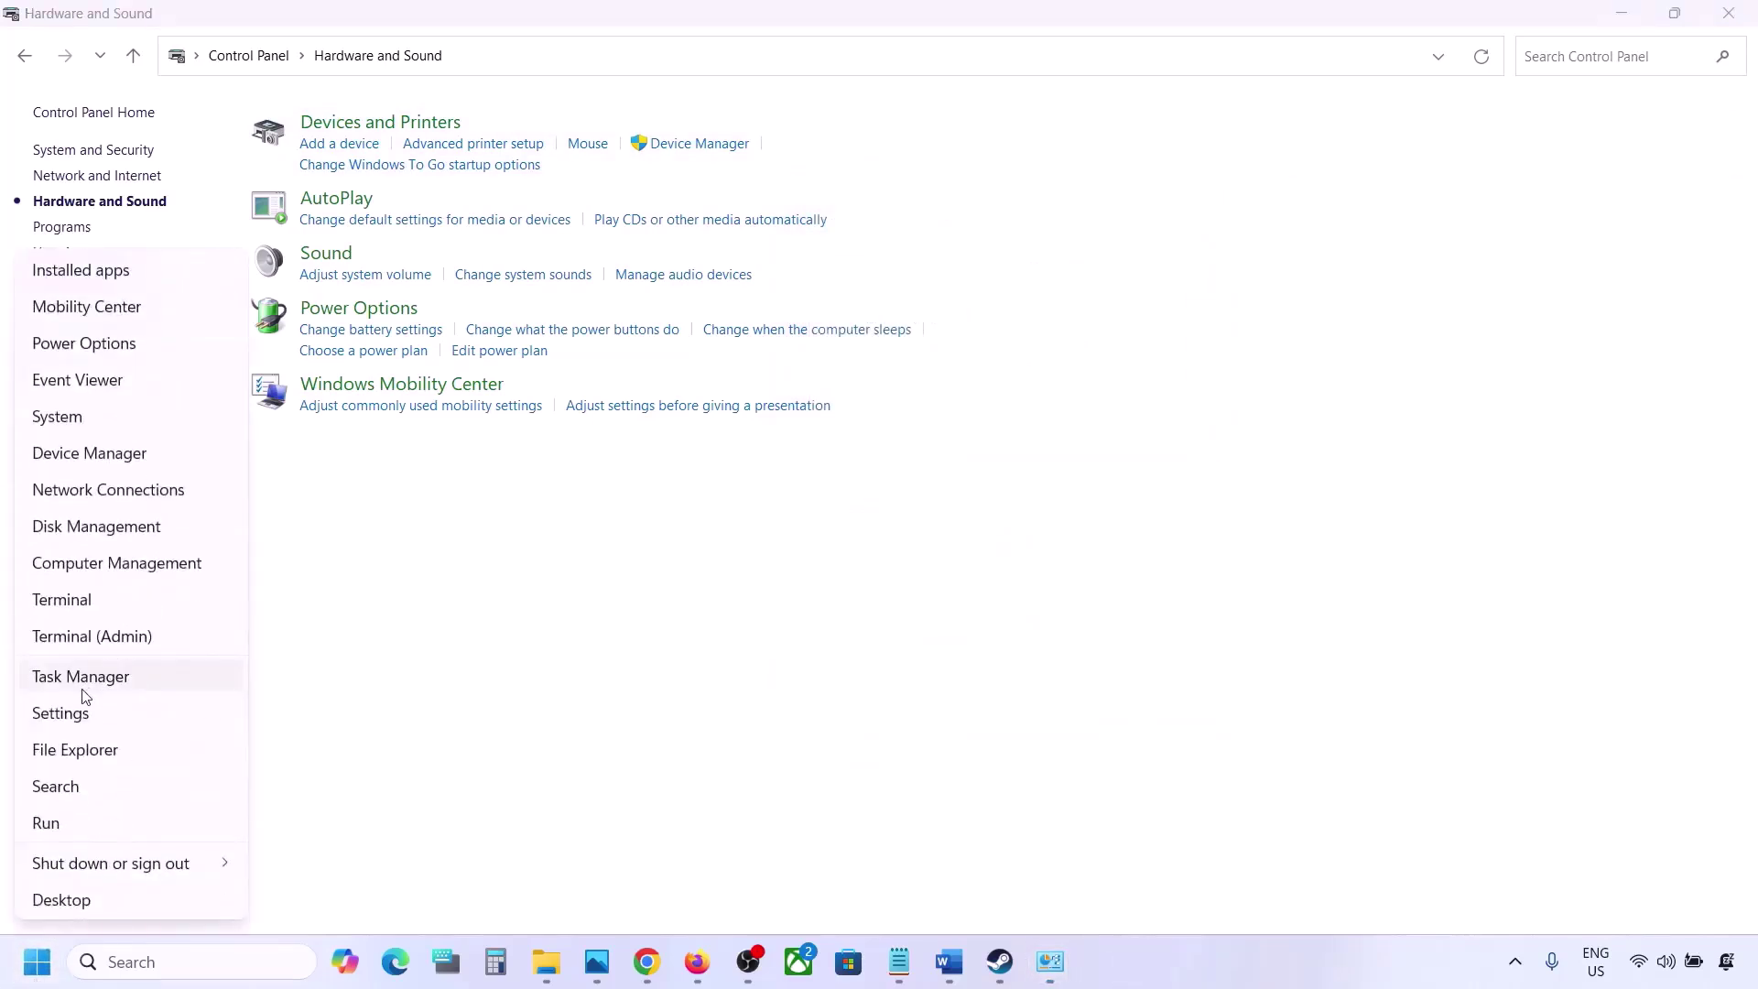
- Disable VB-Audio Voicemeeter VAIO under Sound, video and game controllers in Device Manager
{"action": "left_click", "coordinate": [90, 453]}
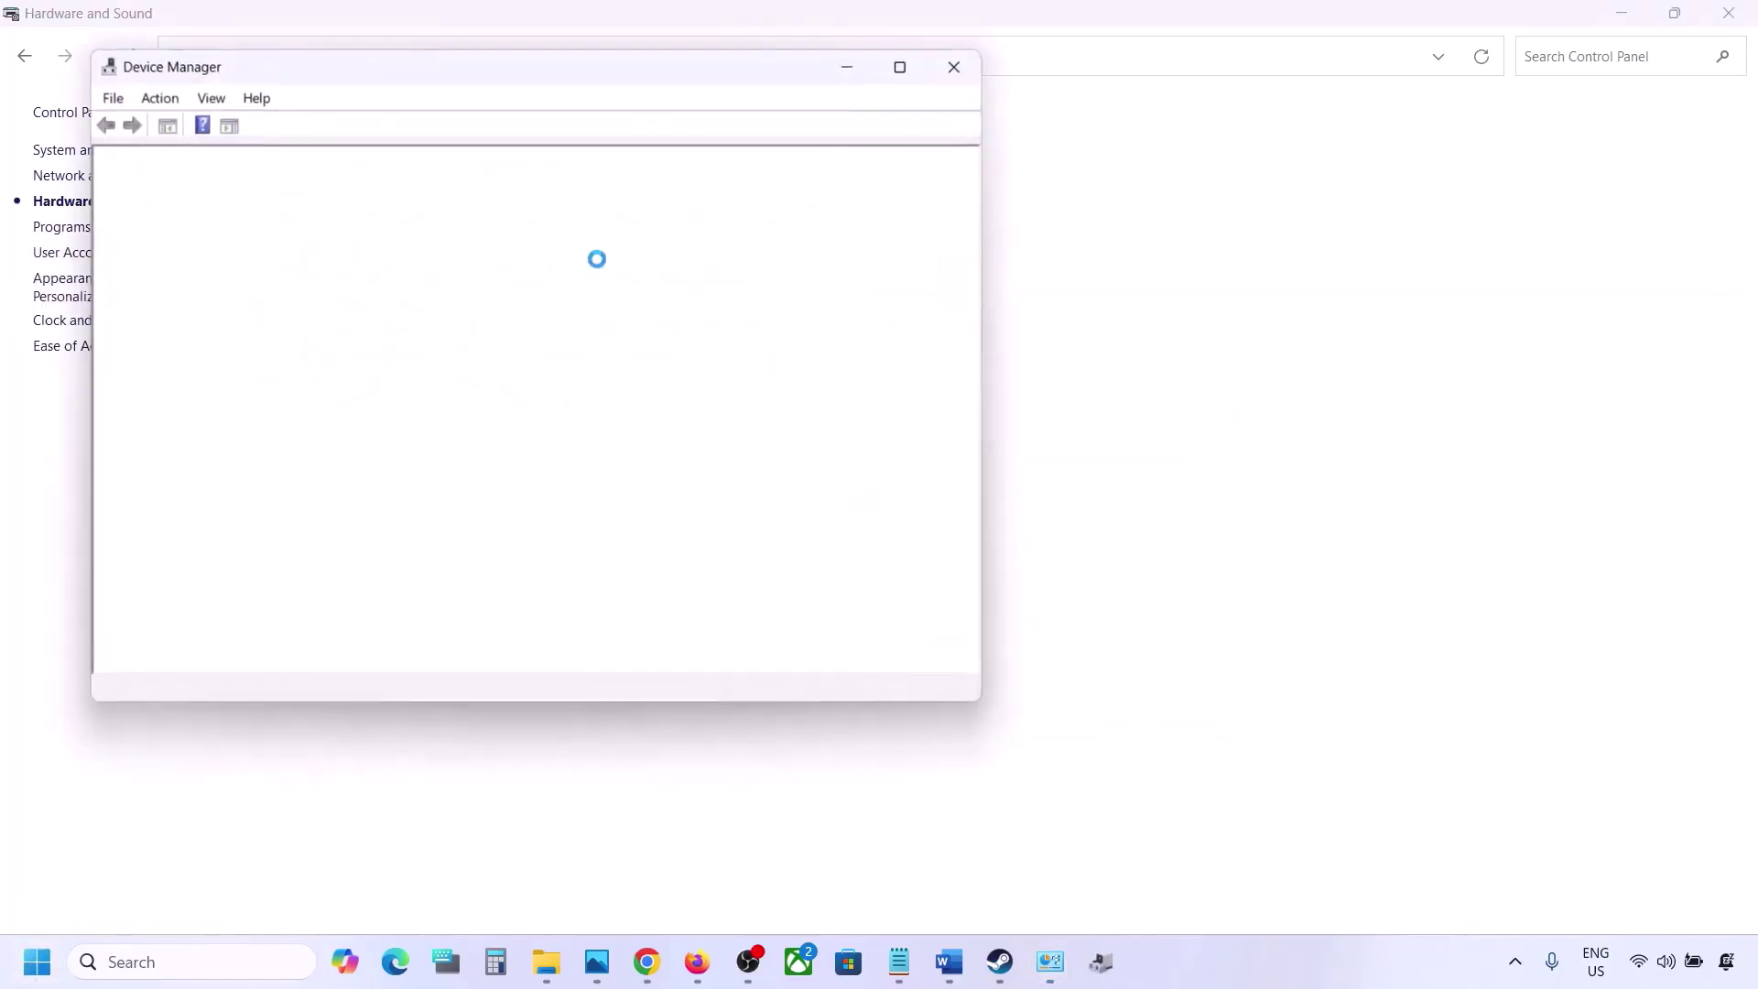
{"action": "scroll", "coordinate": [211, 494], "scroll_direction": "down", "scroll_amount": 1}
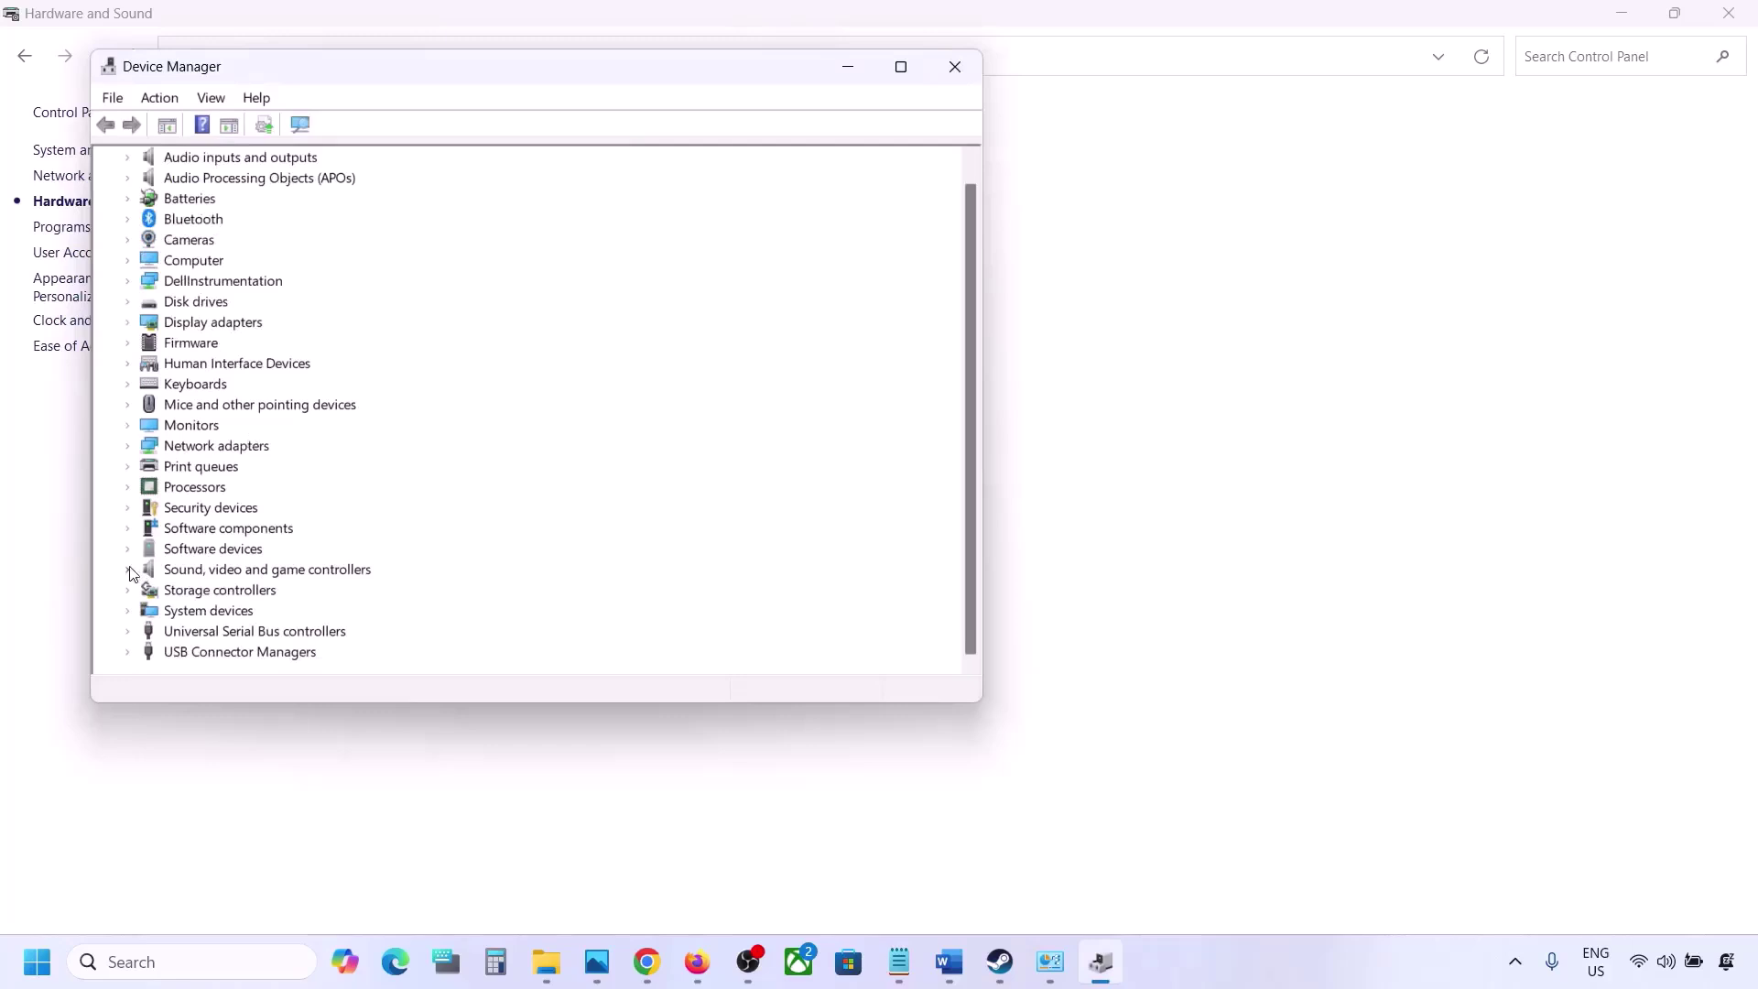
{"action": "left_click", "coordinate": [128, 572]}
{"action": "scroll", "coordinate": [228, 551], "scroll_direction": "down", "scroll_amount": 2}
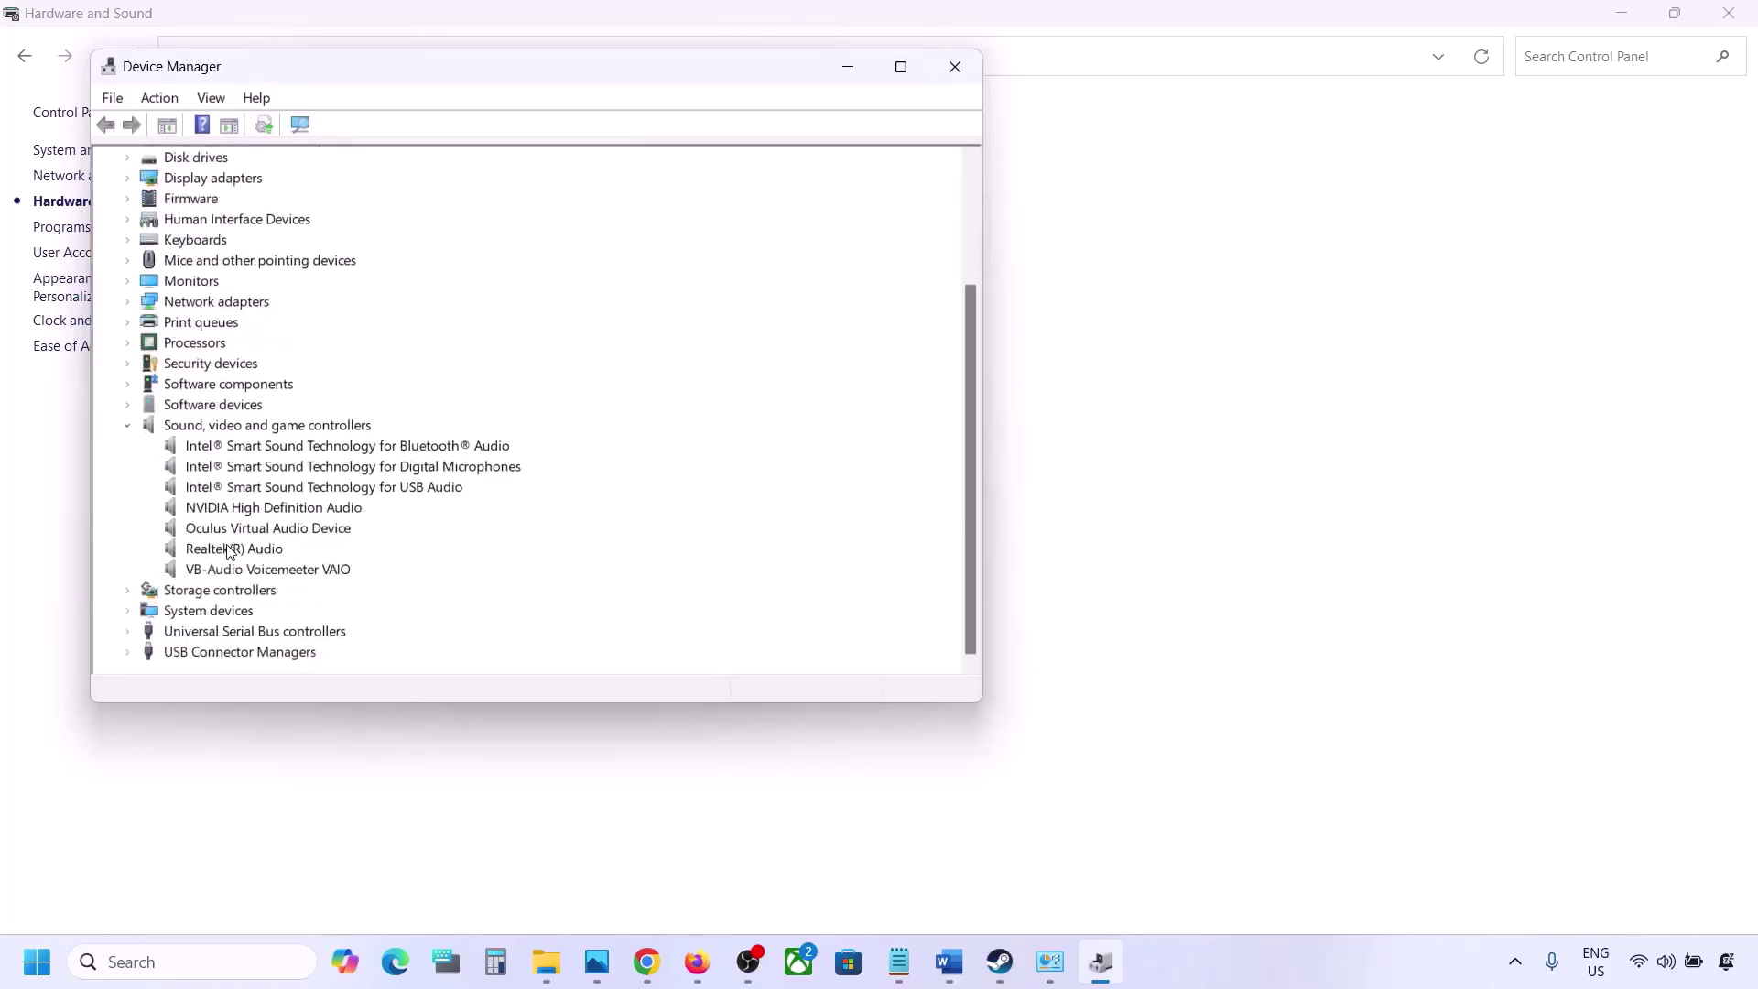
{"action": "left_click", "coordinate": [244, 552]}
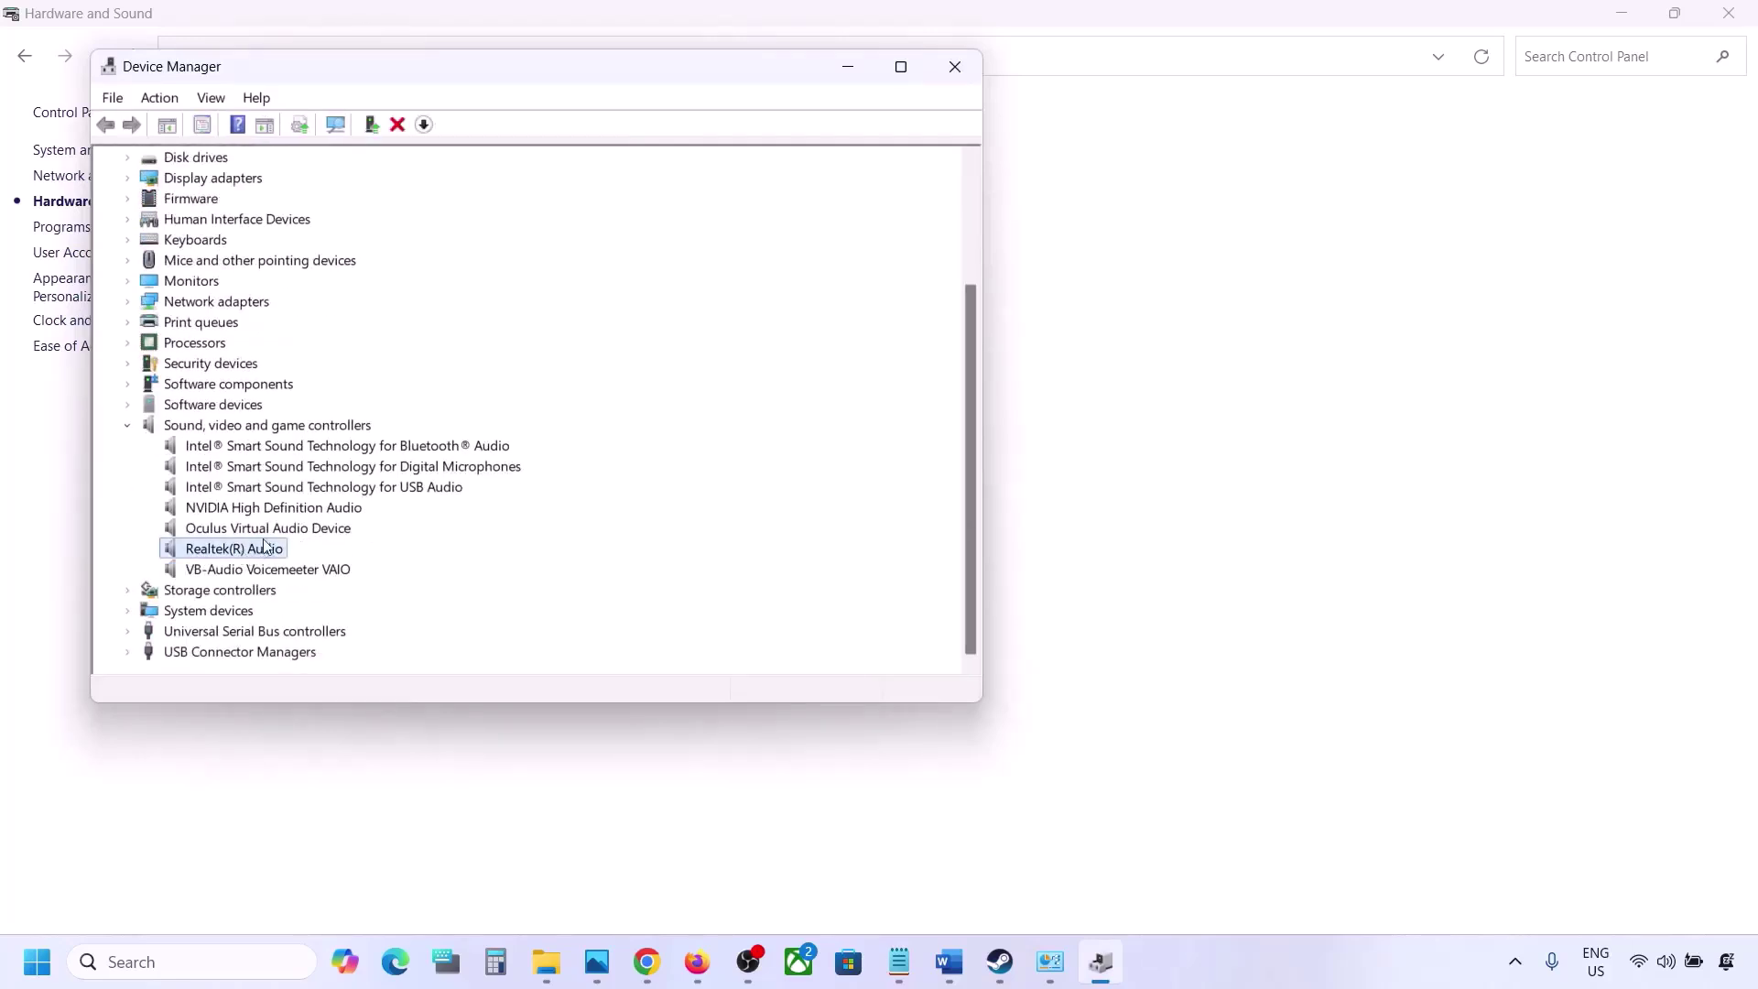
{"action": "left_click", "coordinate": [243, 572]}
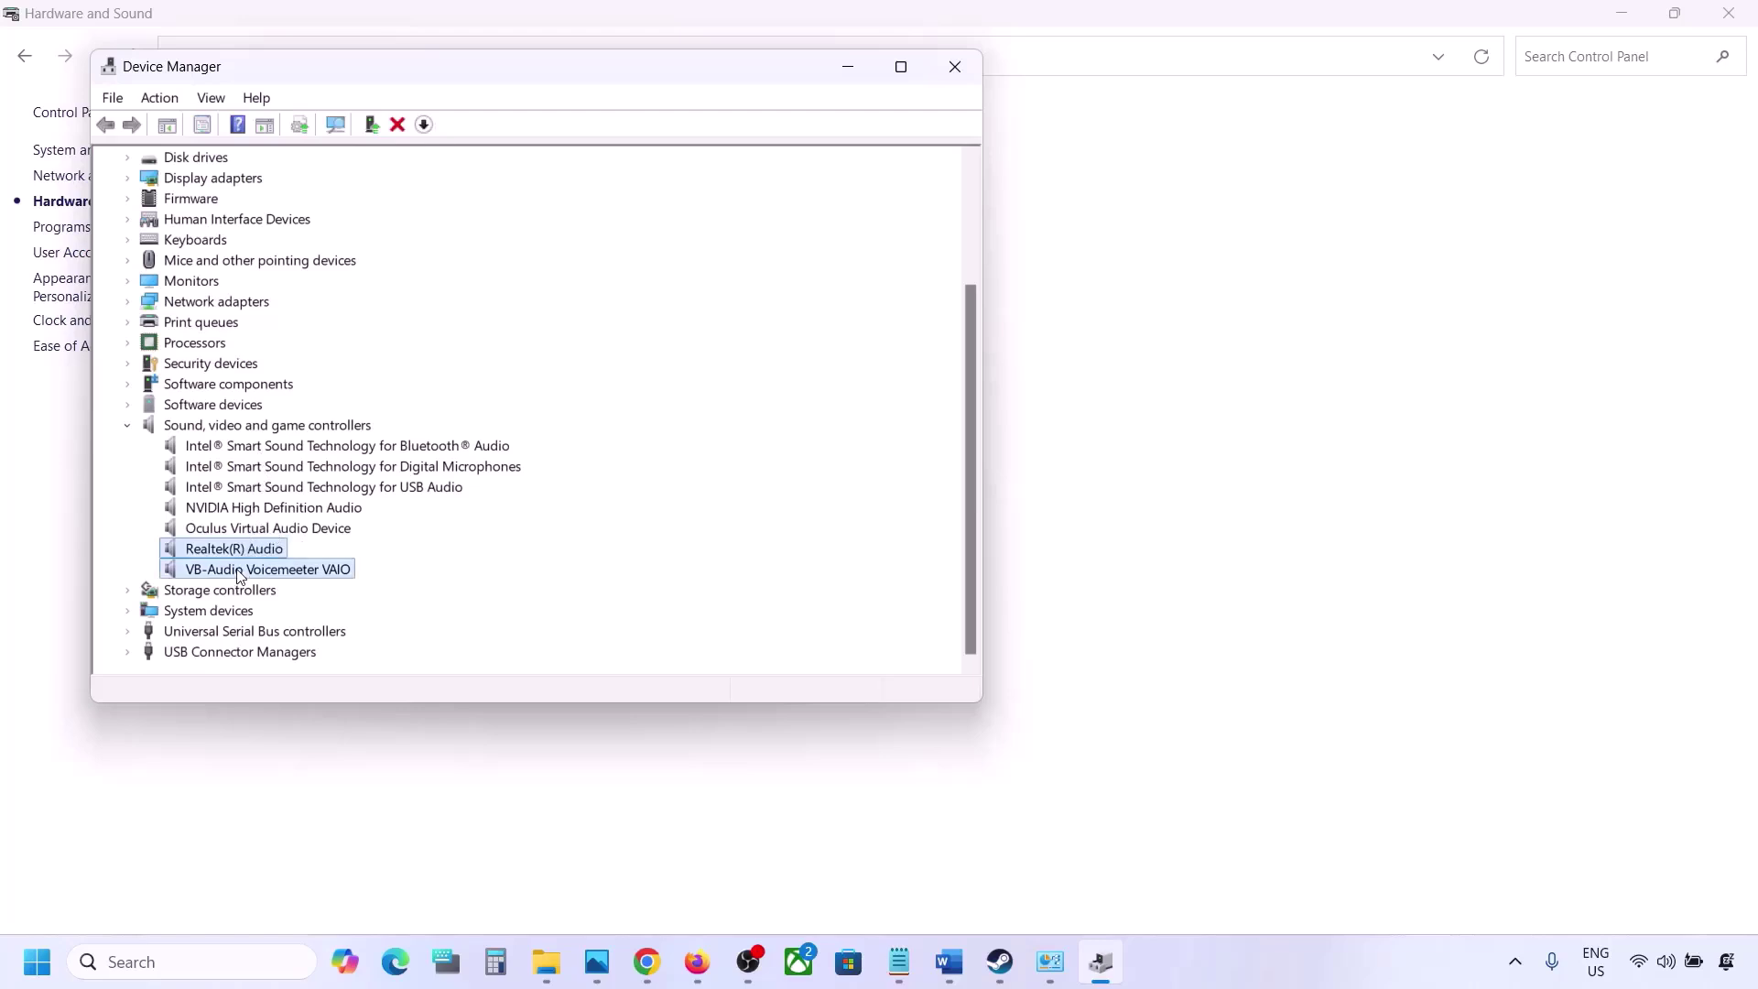
{"action": "right_click", "coordinate": [240, 571]}
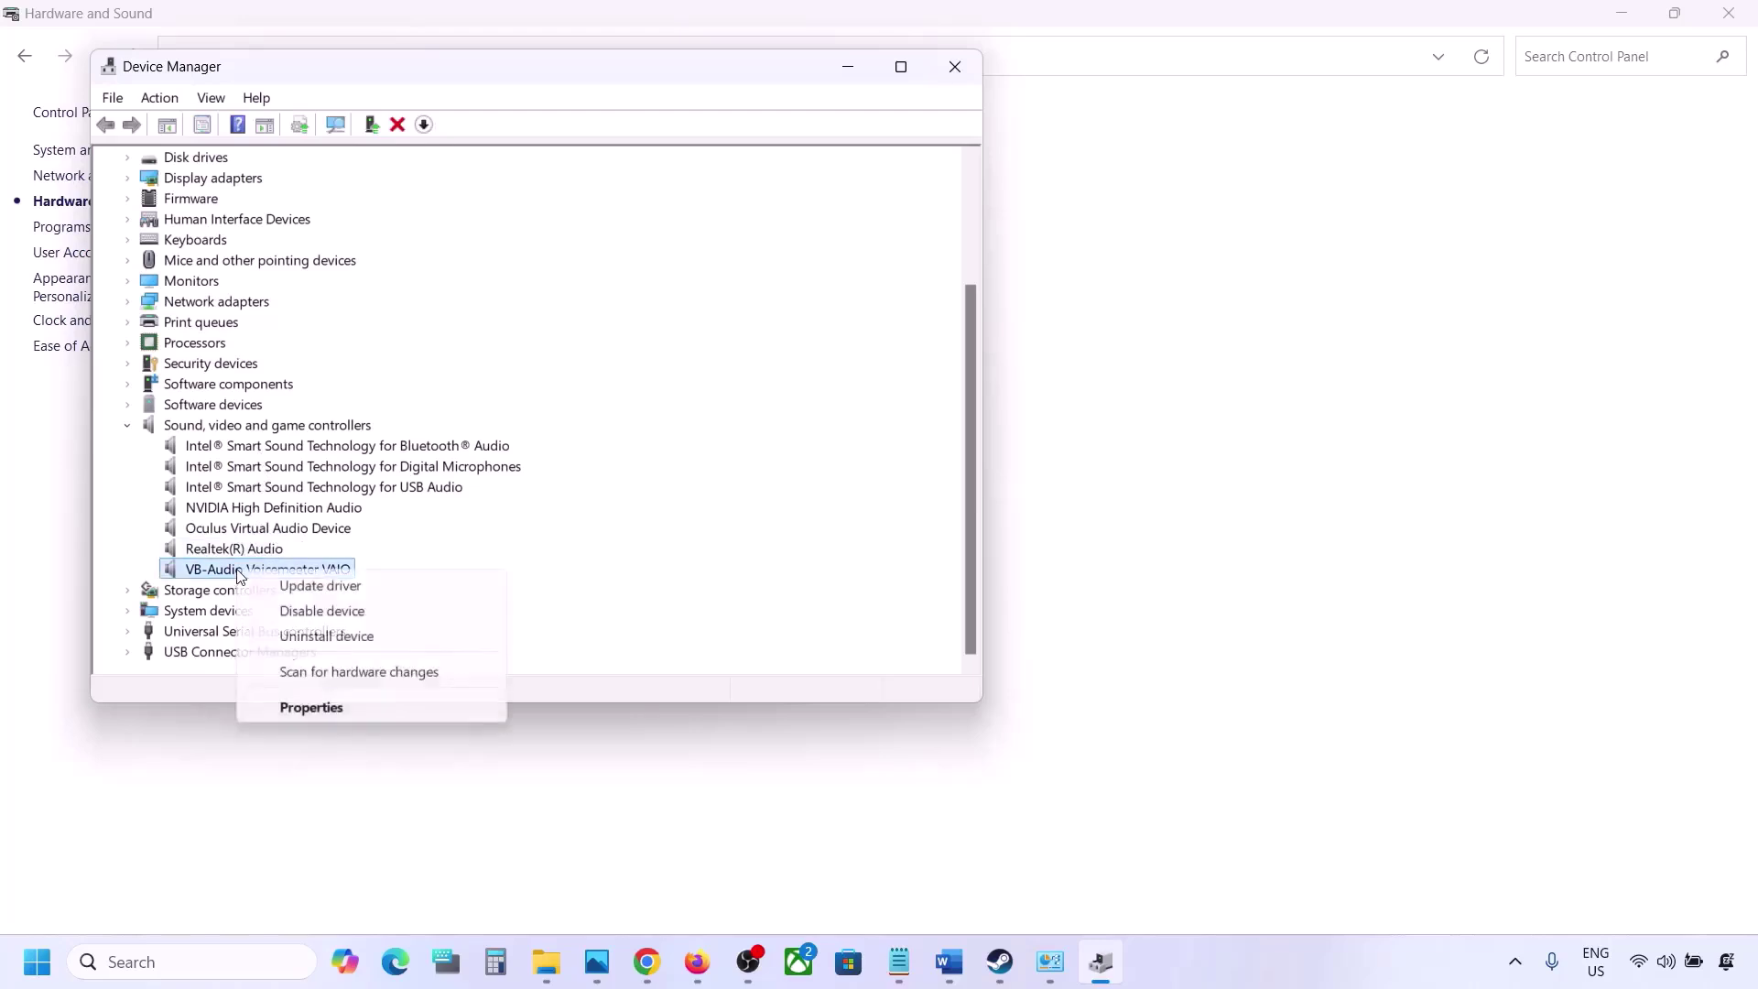
{"action": "left_click", "coordinate": [294, 610]}
{"action": "left_click", "coordinate": [921, 507]}
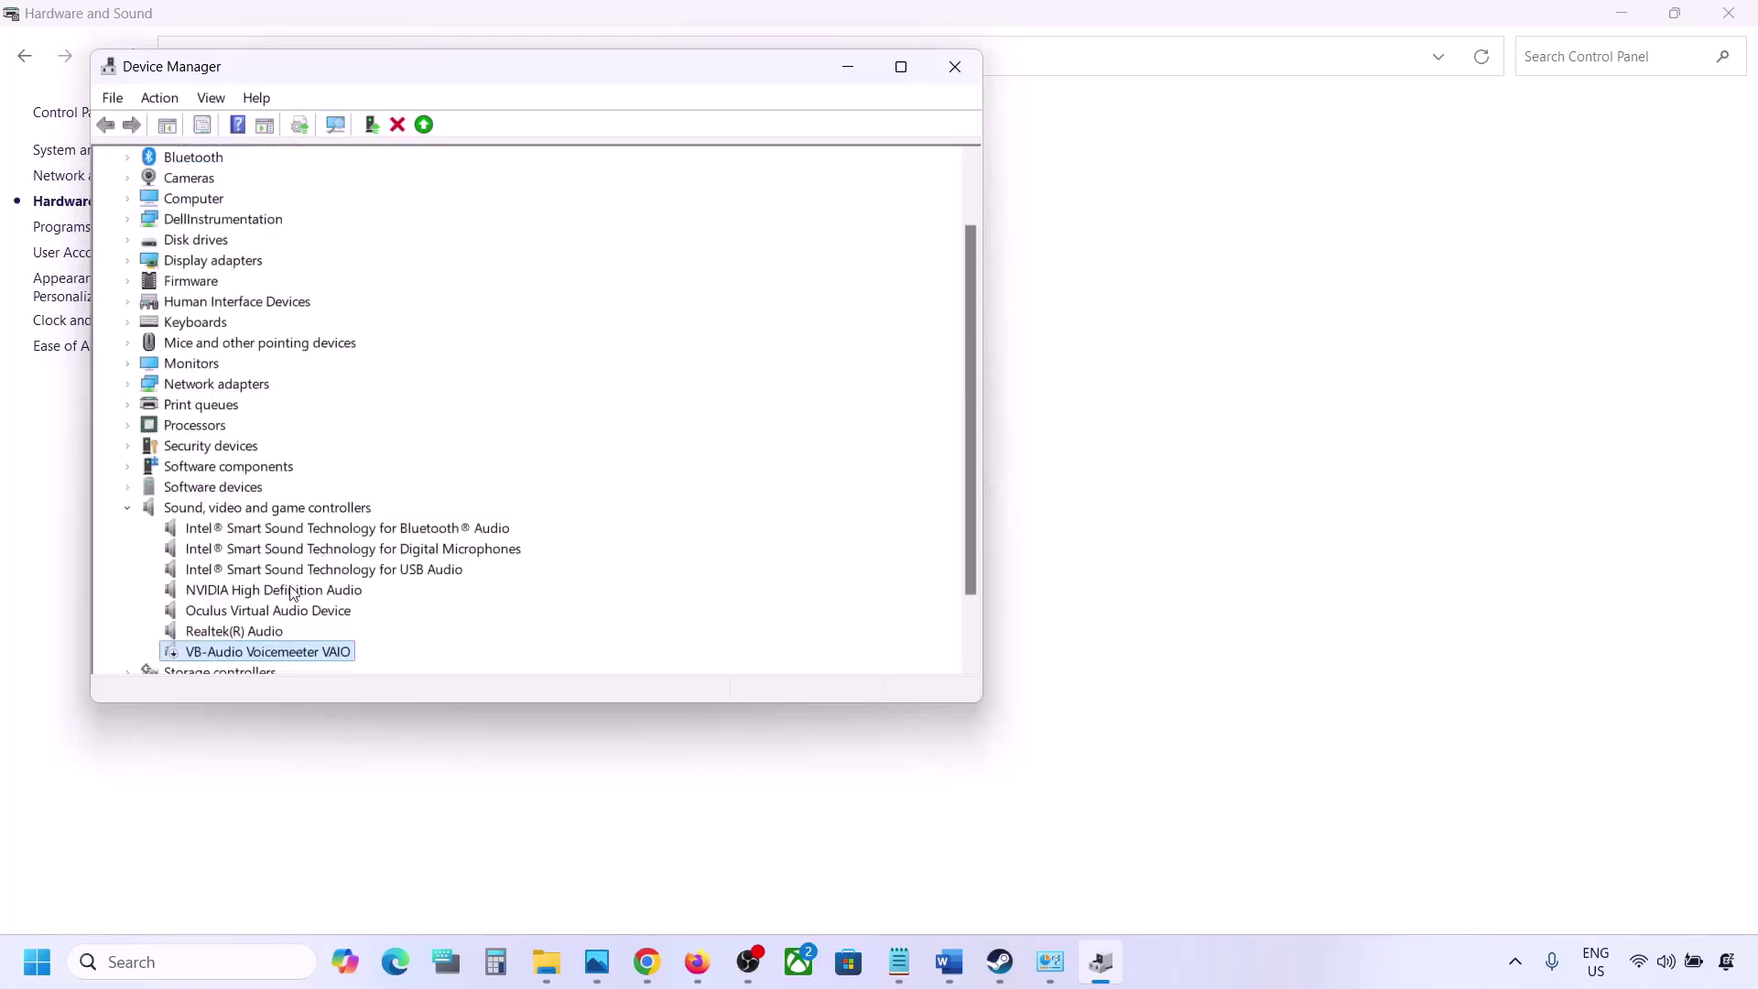
- Disable the Oculus Virtual Audio Device and NVIDIA High Definition Audio
{"action": "scroll", "coordinate": [291, 593], "scroll_direction": "down", "scroll_amount": 1}
{"action": "right_click", "coordinate": [247, 552]}
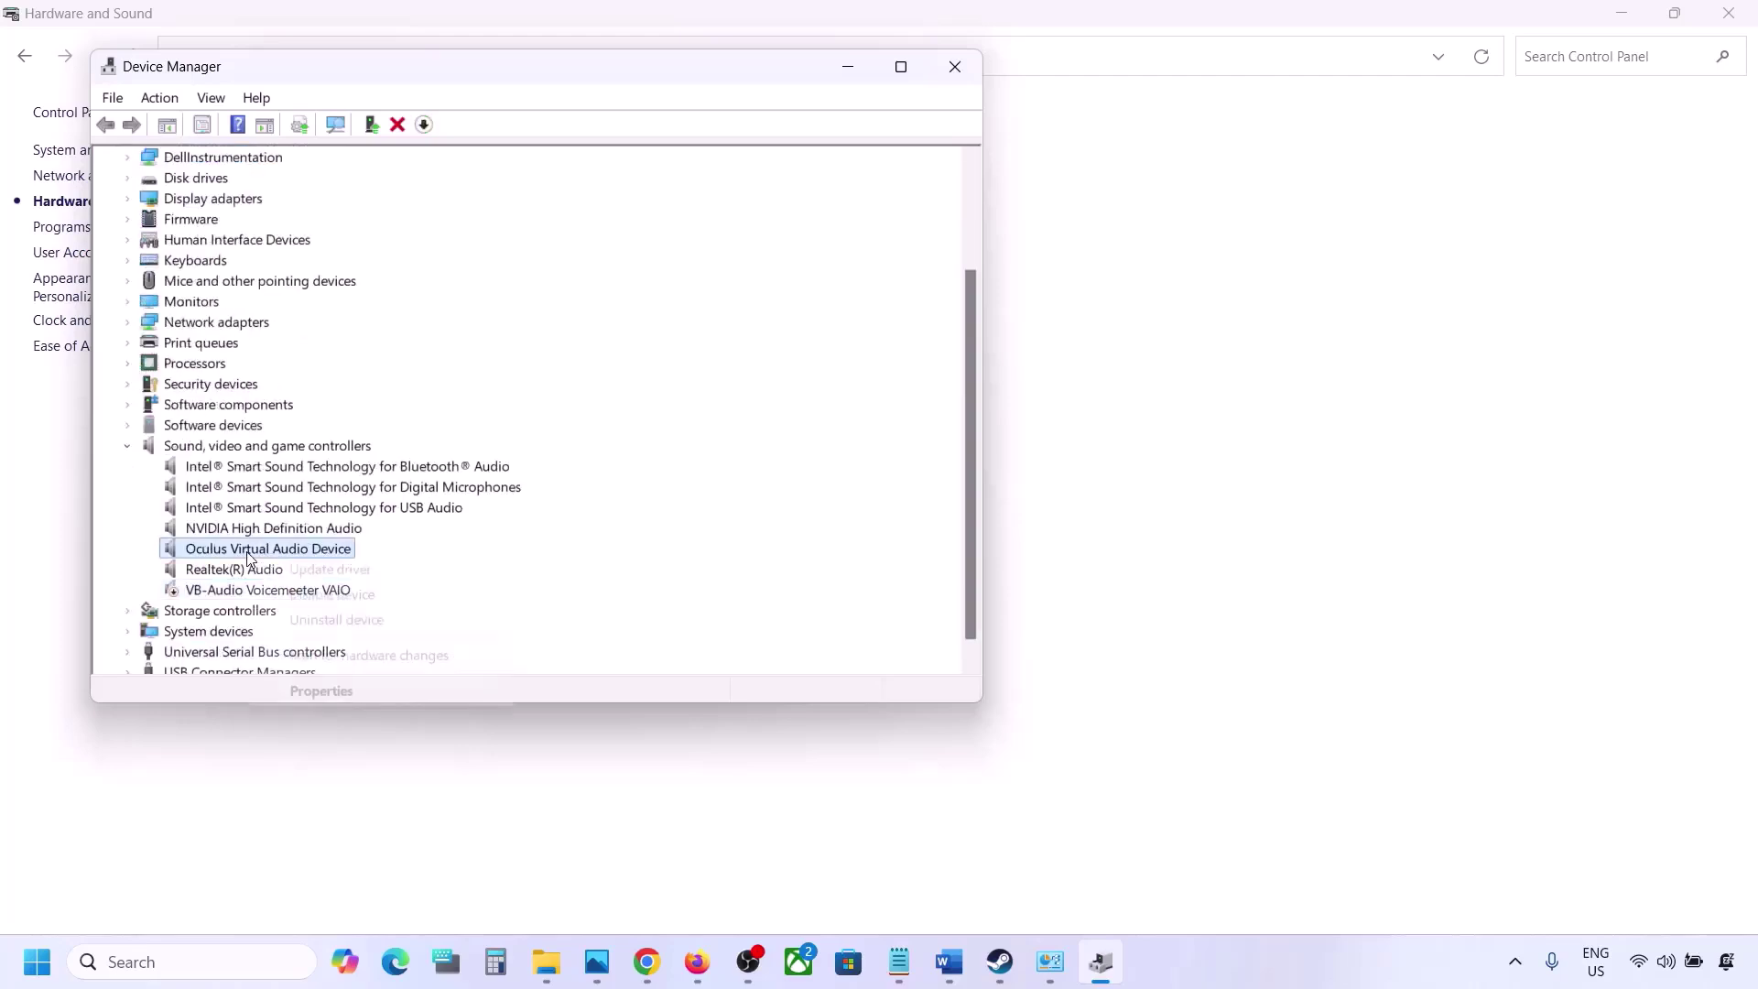
{"action": "left_click", "coordinate": [339, 593]}
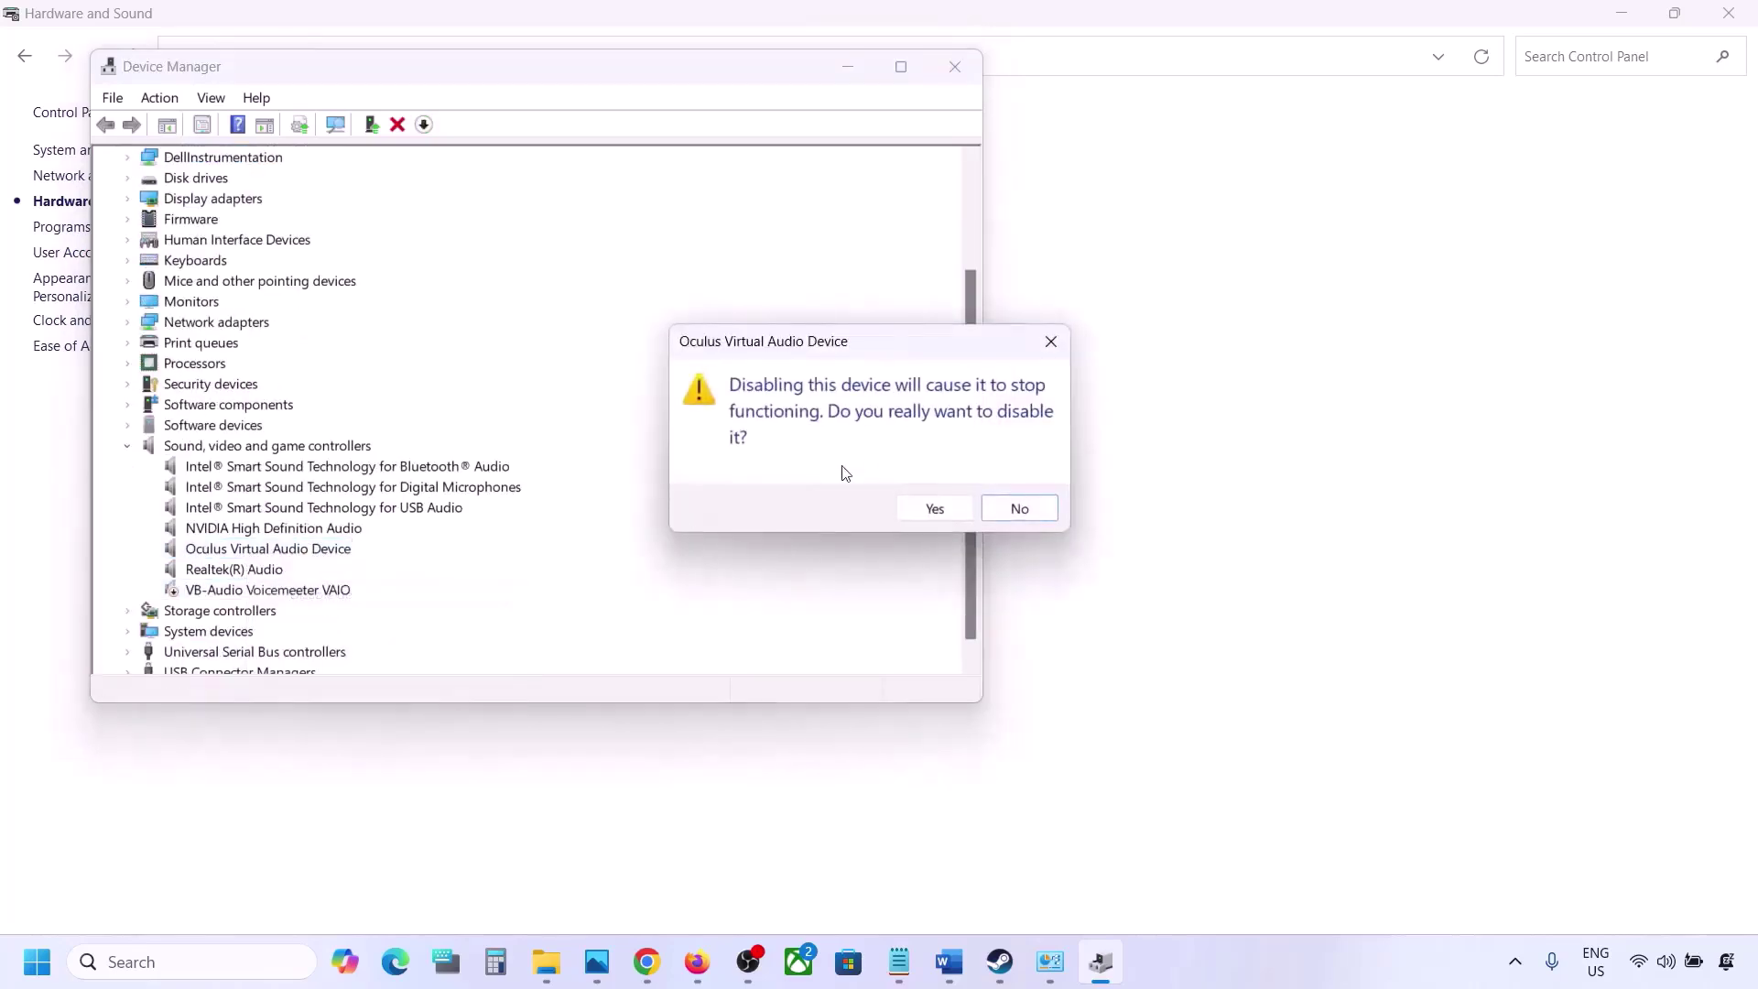
{"action": "left_click", "coordinate": [932, 507]}
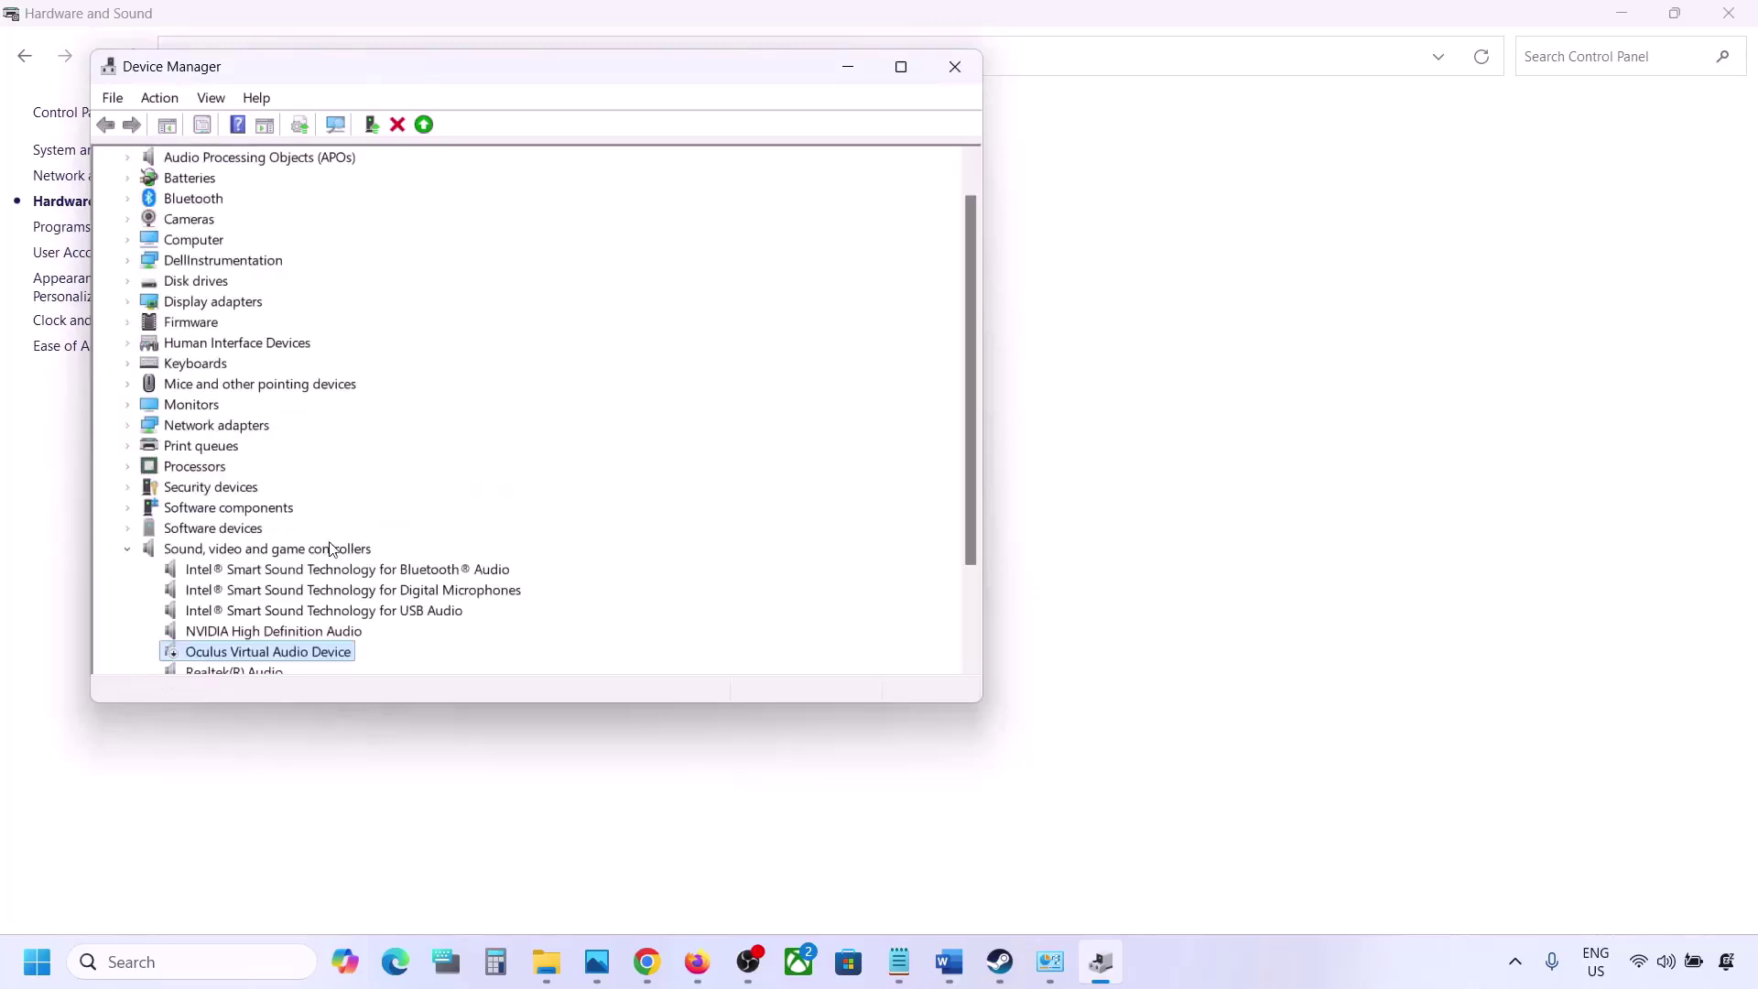
{"action": "right_click", "coordinate": [230, 632]}
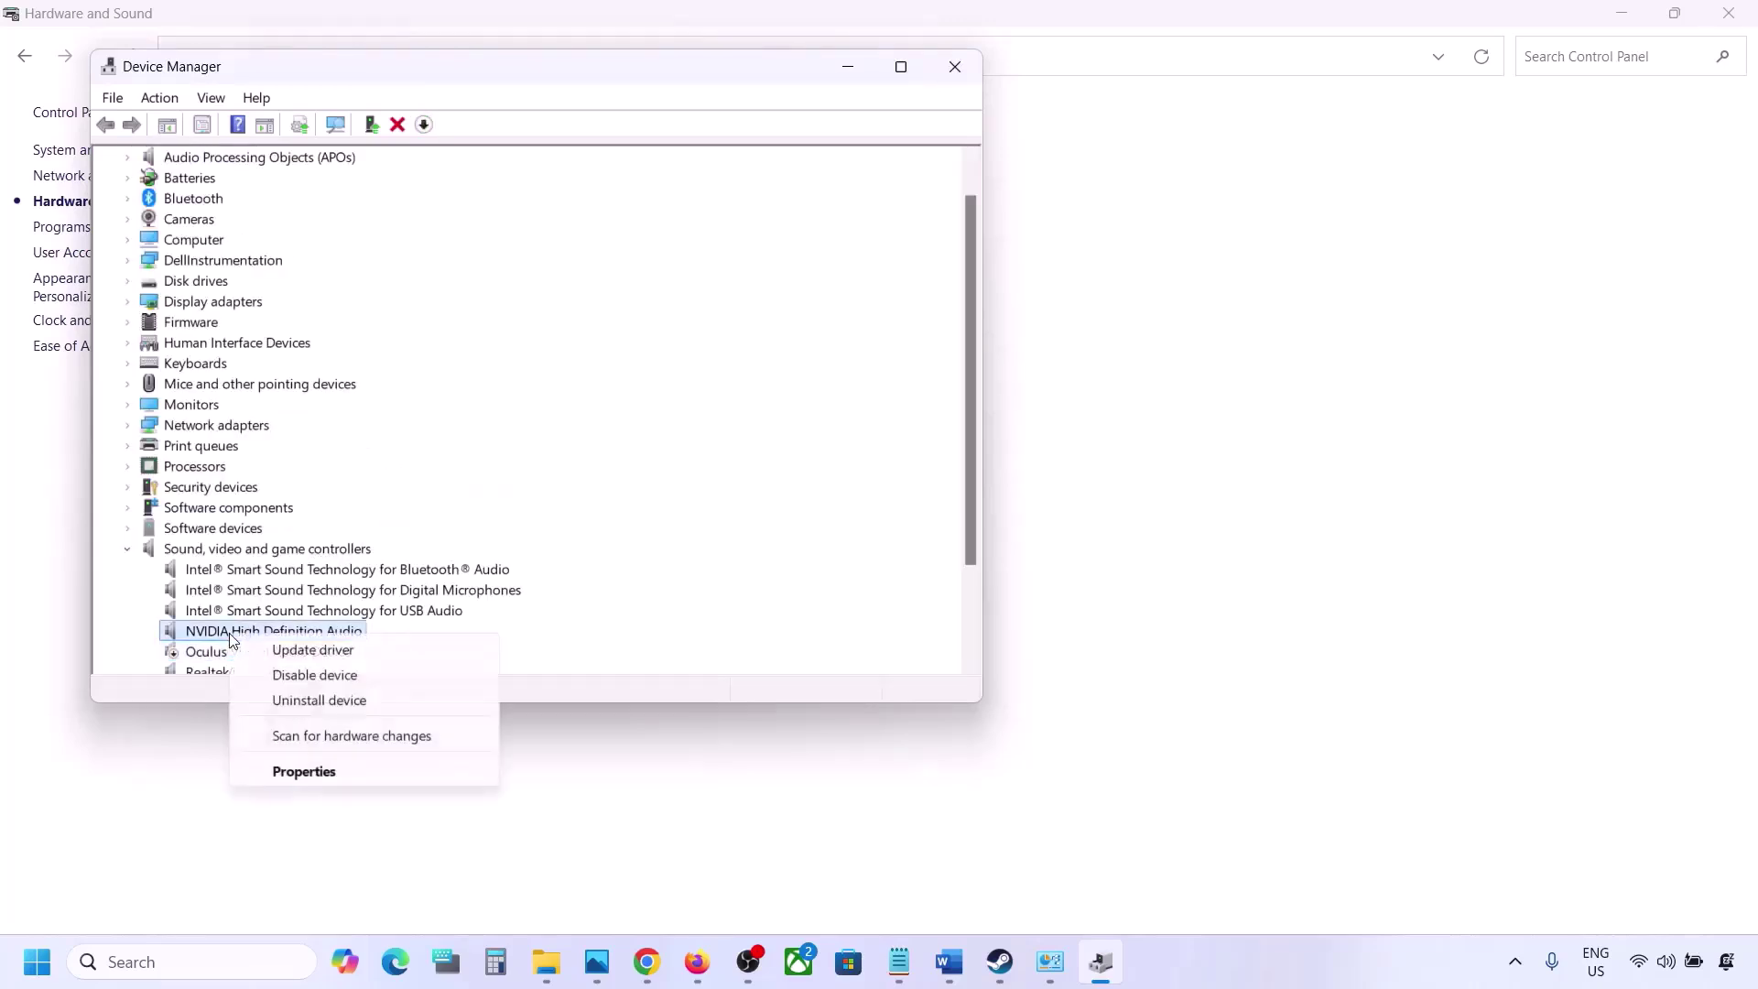
{"action": "left_click", "coordinate": [305, 678]}
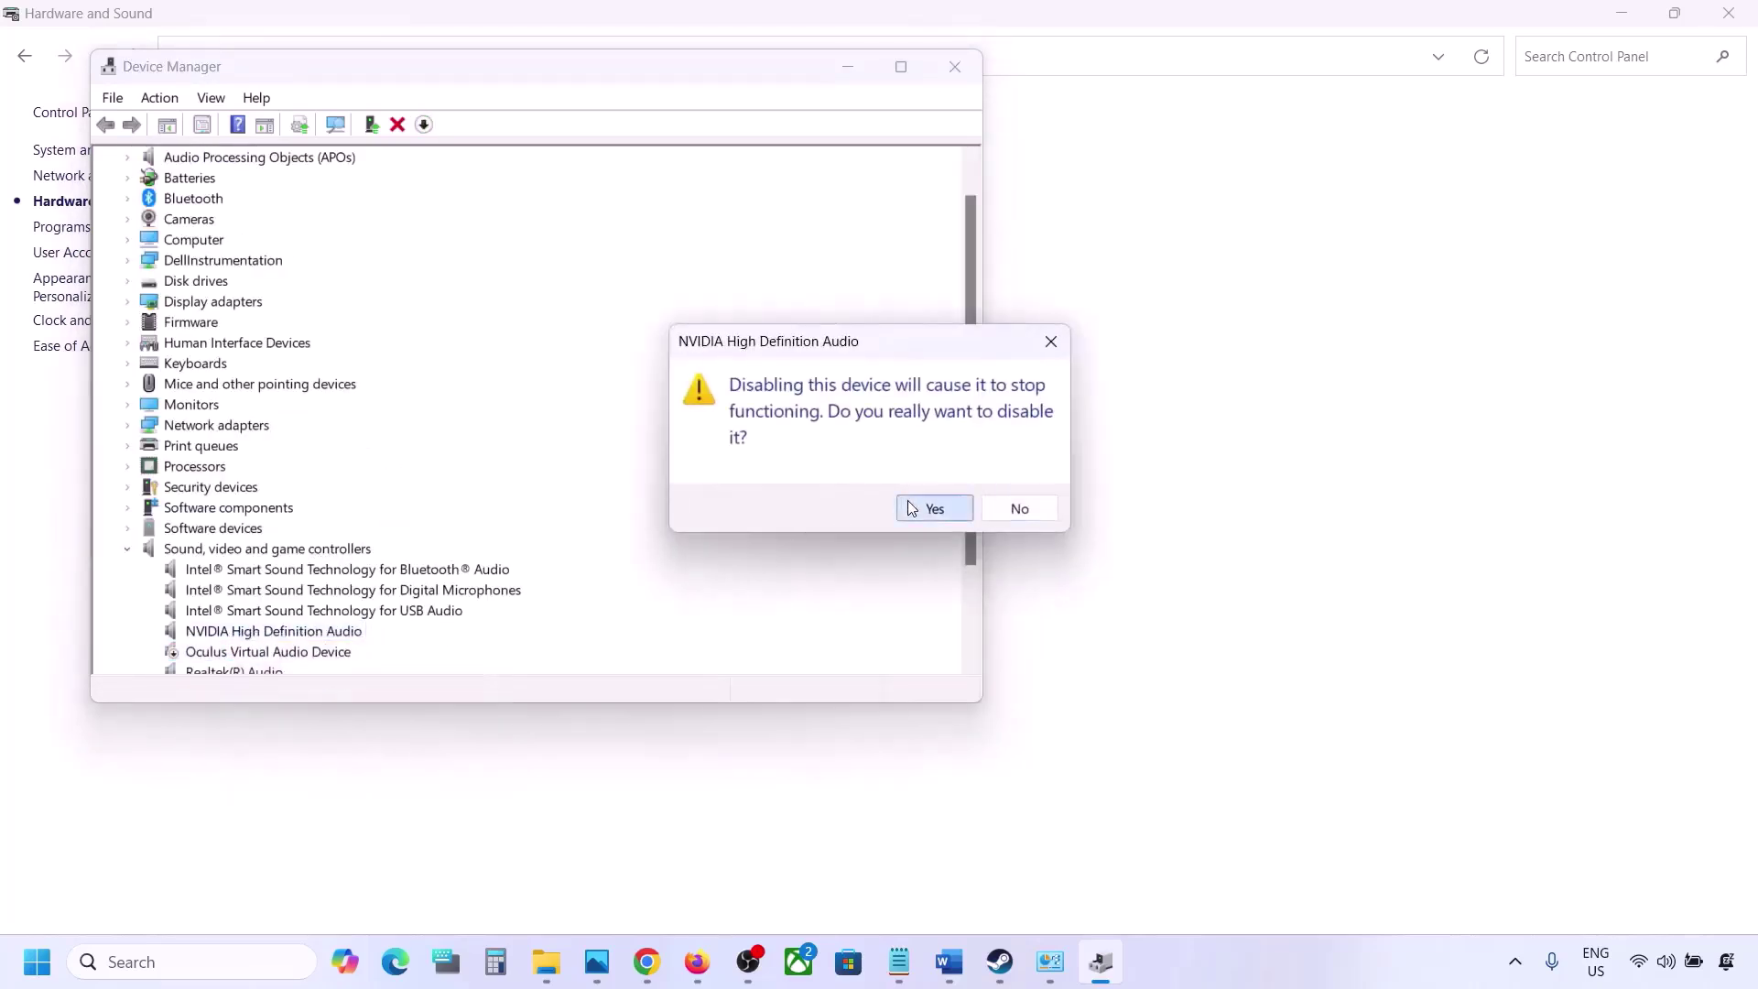
{"action": "left_click", "coordinate": [911, 505]}
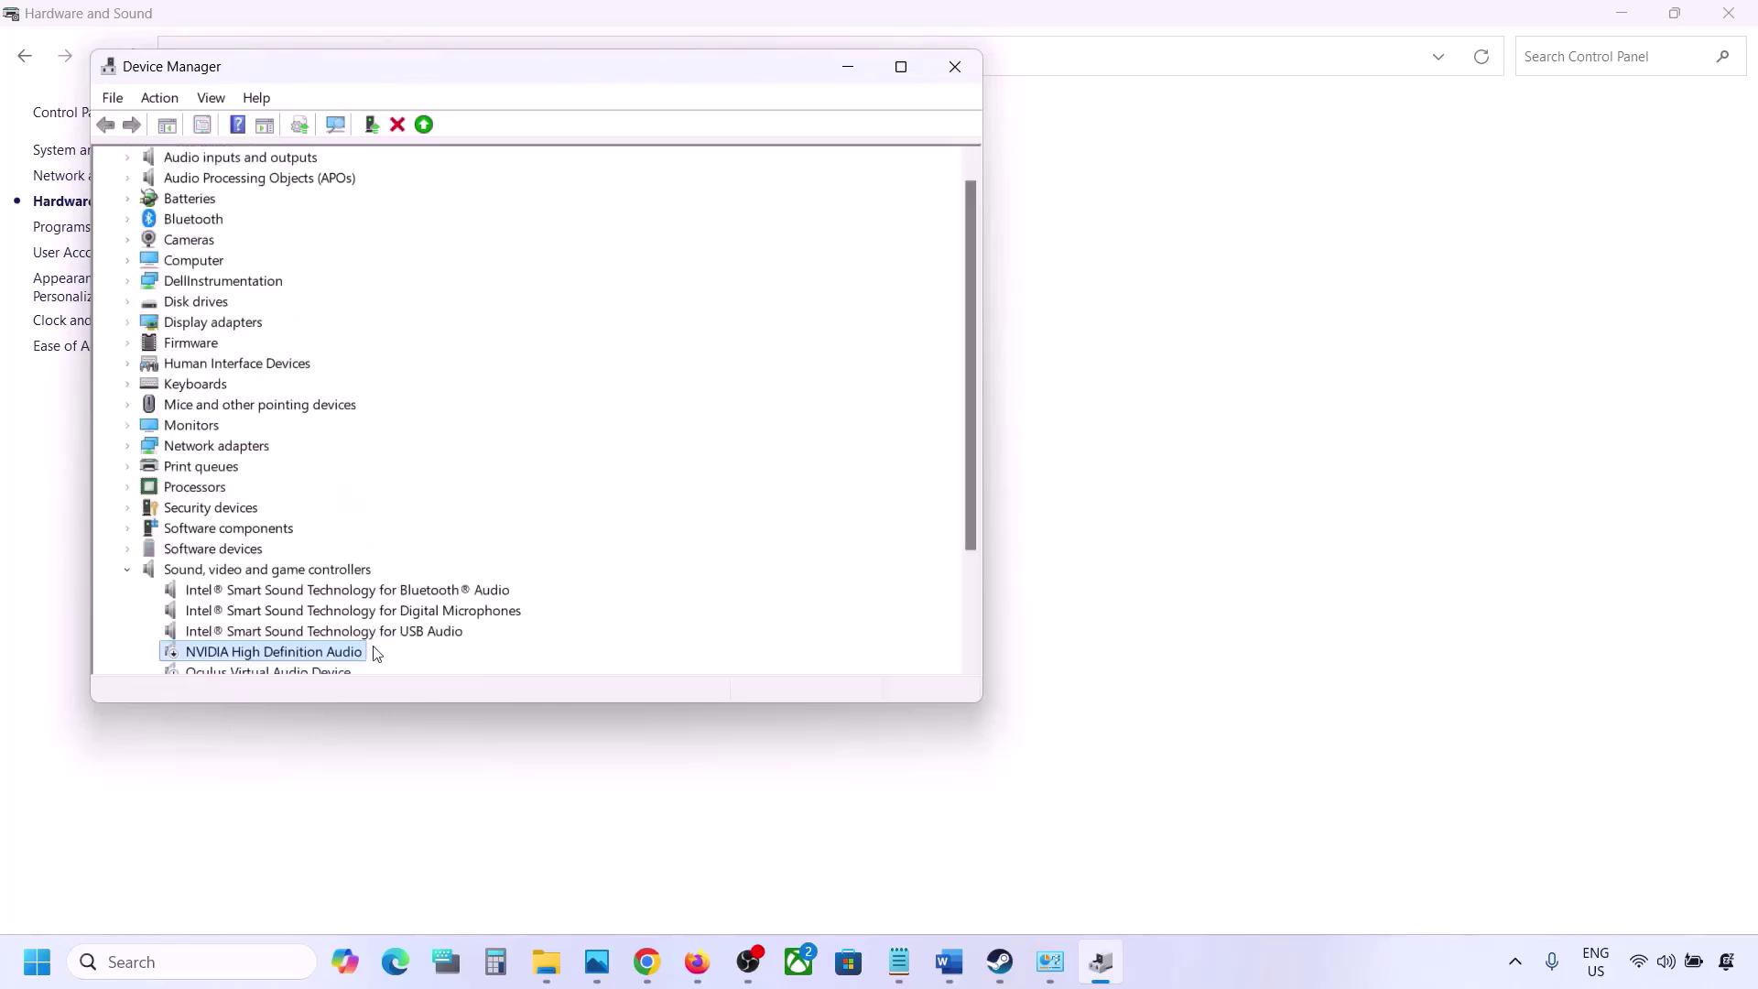
- Disable the Intel Smart Sound Bluetooth audio and Digital Microphones devices, declining the restart
{"action": "scroll", "coordinate": [374, 650], "scroll_direction": "down", "scroll_amount": 2}
{"action": "right_click", "coordinate": [277, 476]}
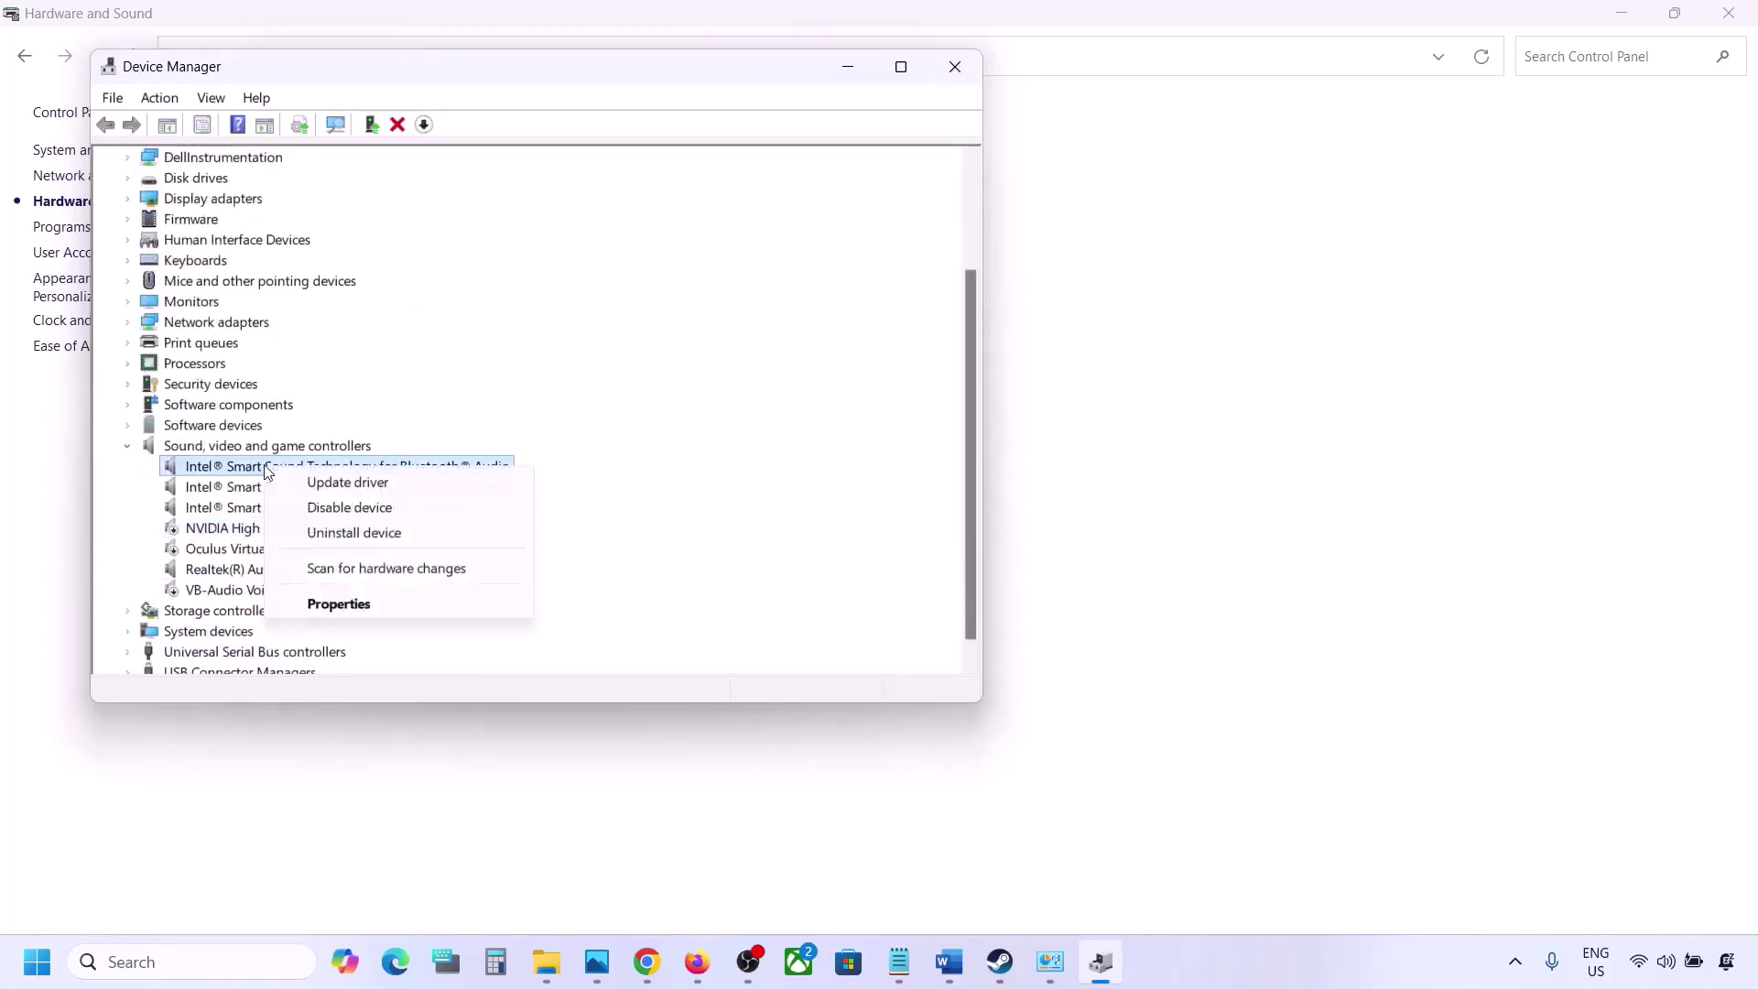
{"action": "left_click", "coordinate": [362, 506]}
{"action": "left_click", "coordinate": [930, 504]}
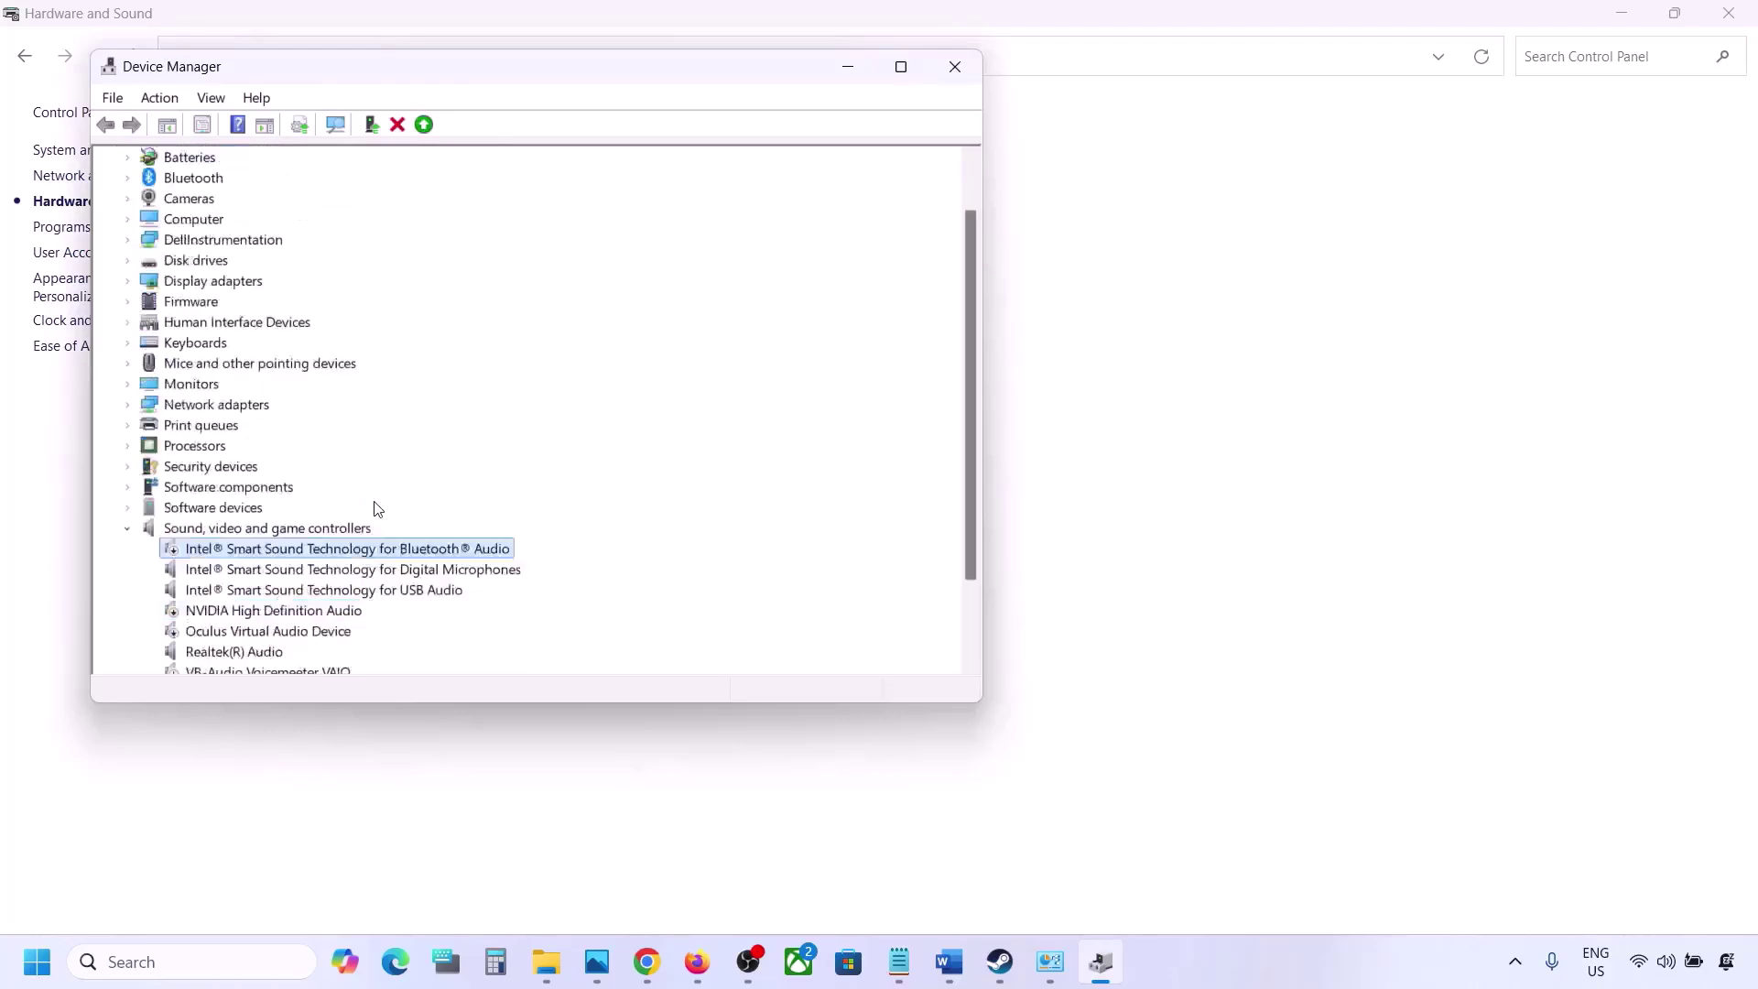
{"action": "right_click", "coordinate": [298, 515]}
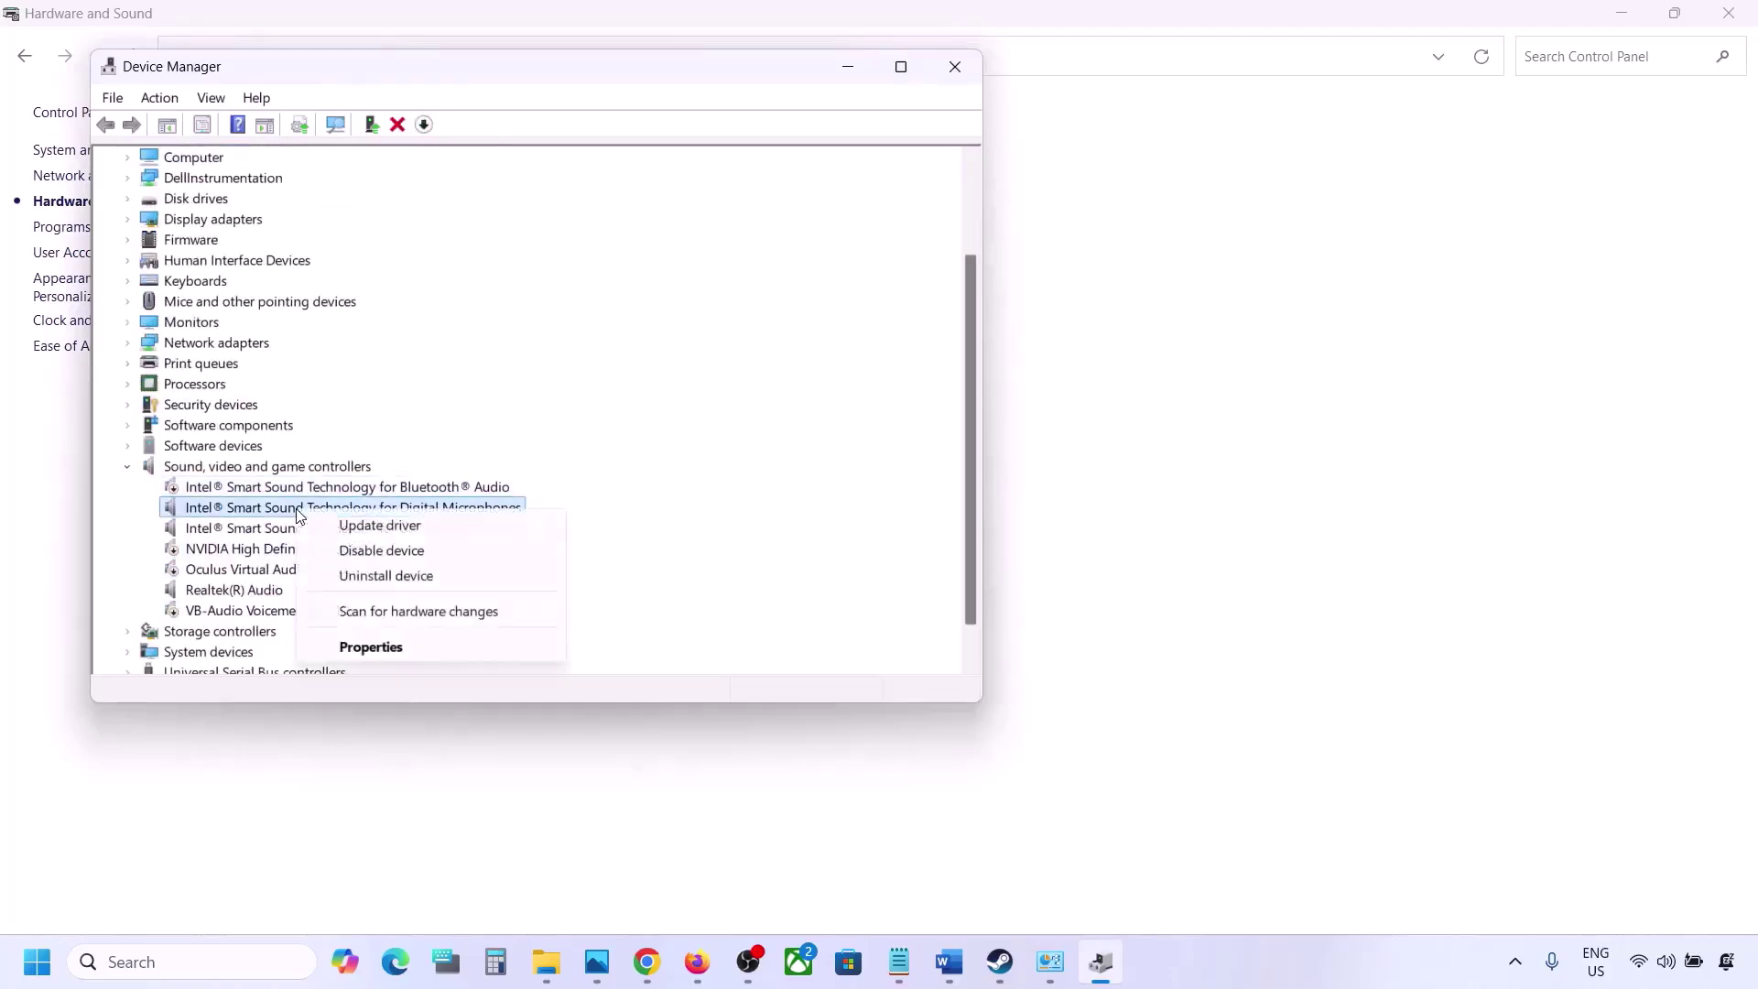
{"action": "left_click", "coordinate": [373, 547]}
{"action": "left_click", "coordinate": [931, 506]}
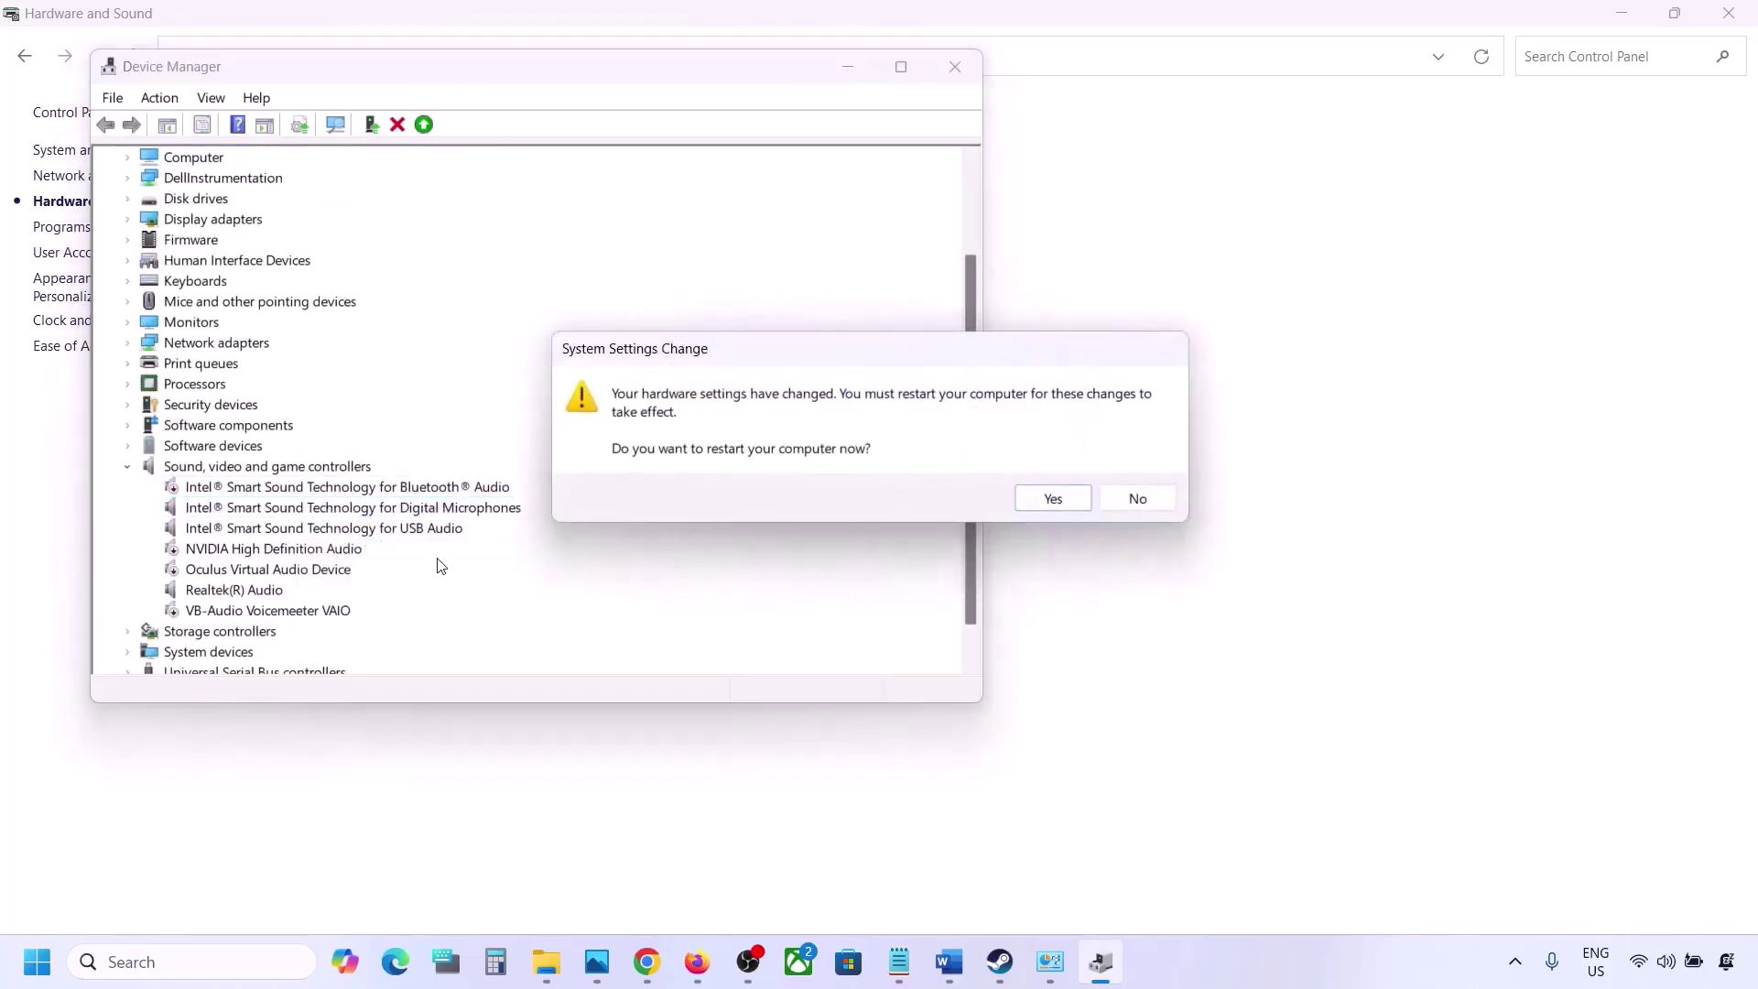
{"action": "left_click", "coordinate": [1136, 499]}
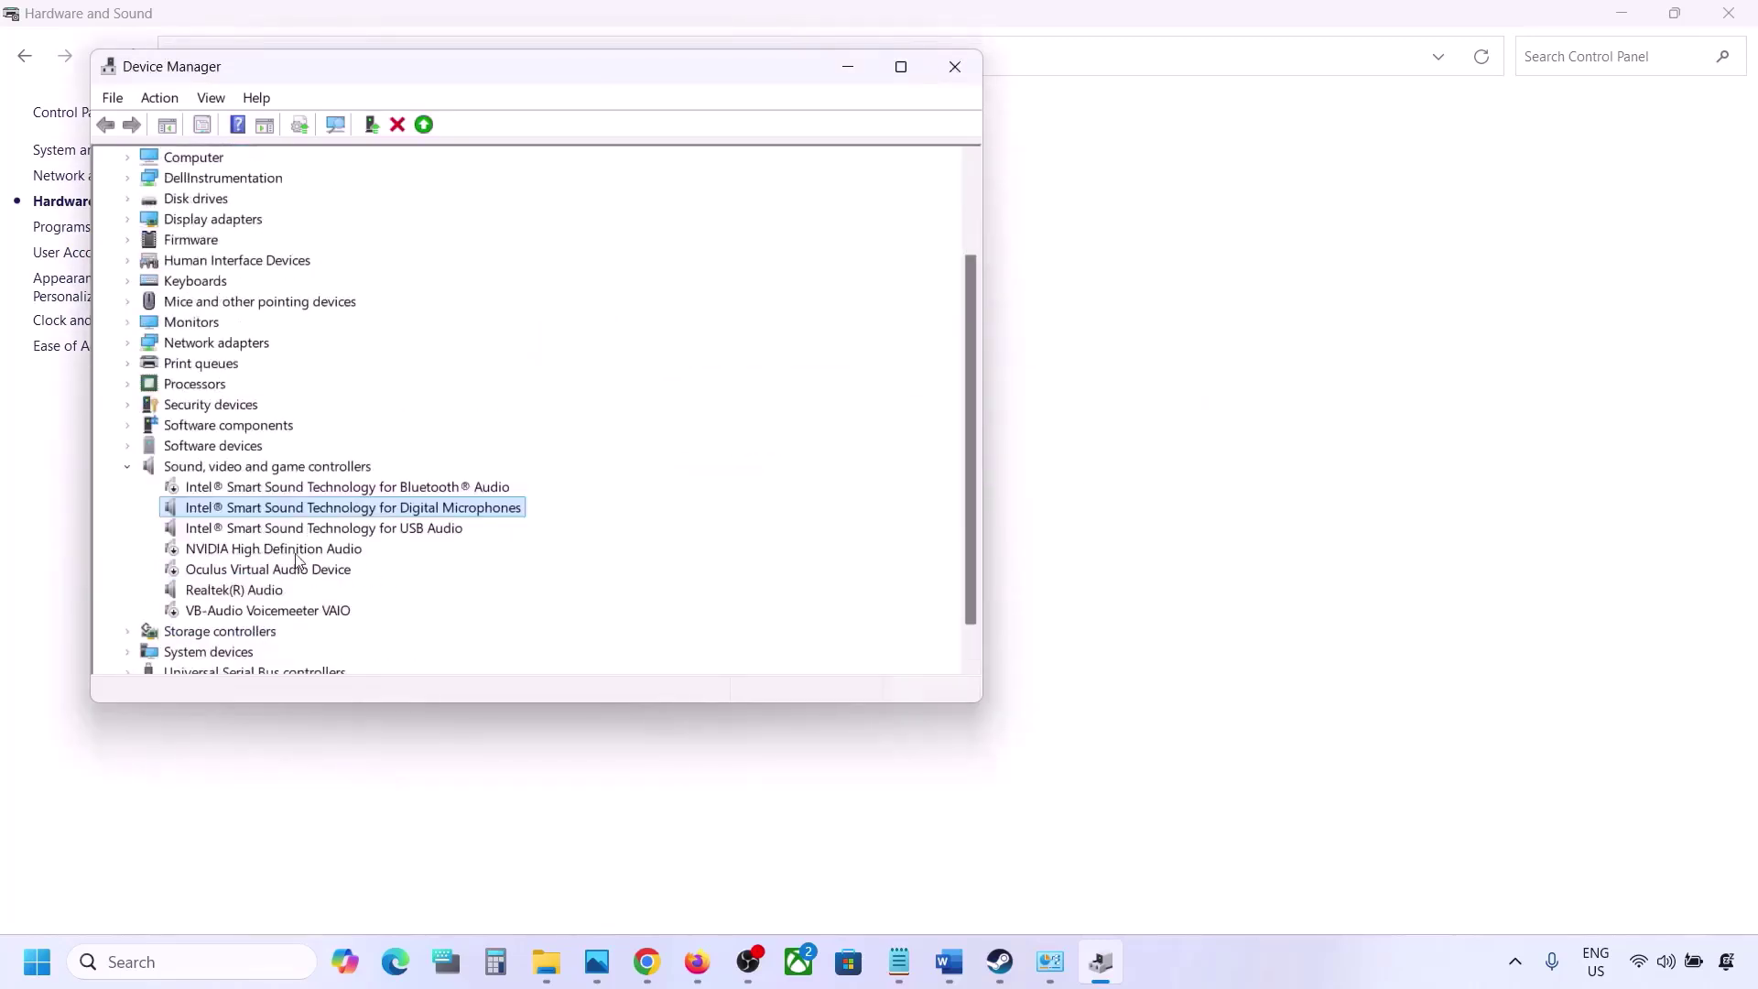
- Disable Intel USB Audio, leave Realtek(R) Audio enabled, and close Device Manager
{"action": "right_click", "coordinate": [257, 531]}
{"action": "left_click", "coordinate": [314, 570]}
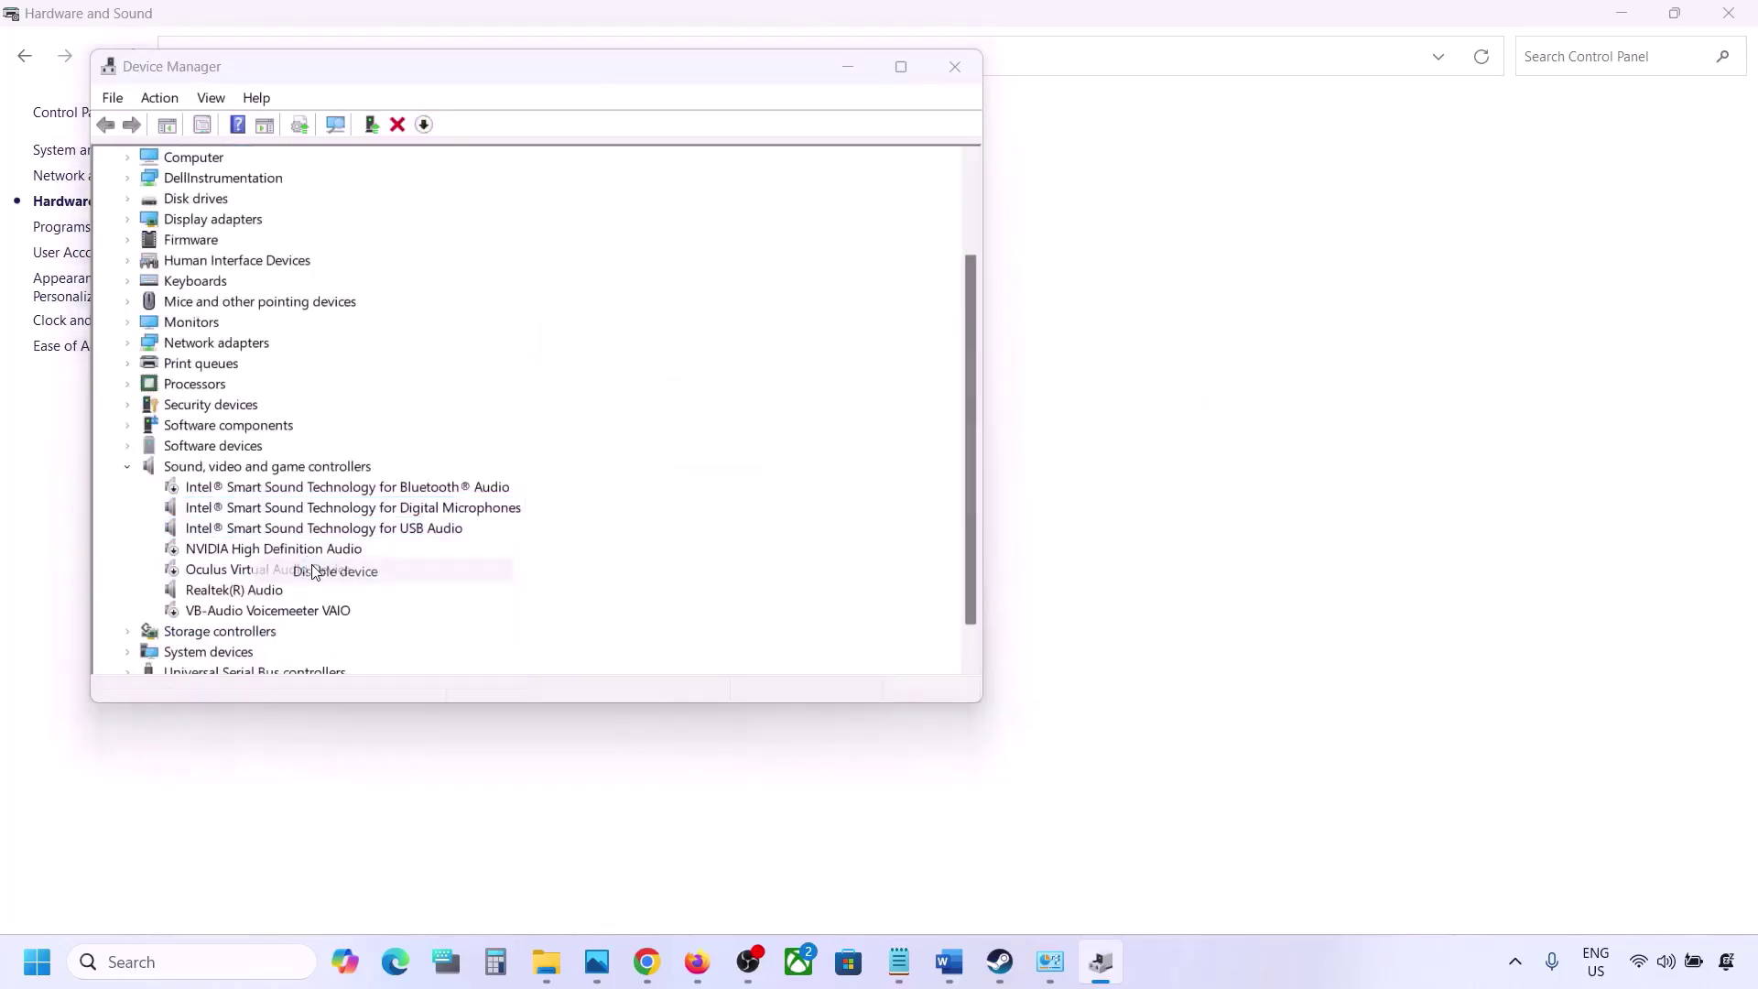
{"action": "left_click", "coordinate": [934, 506]}
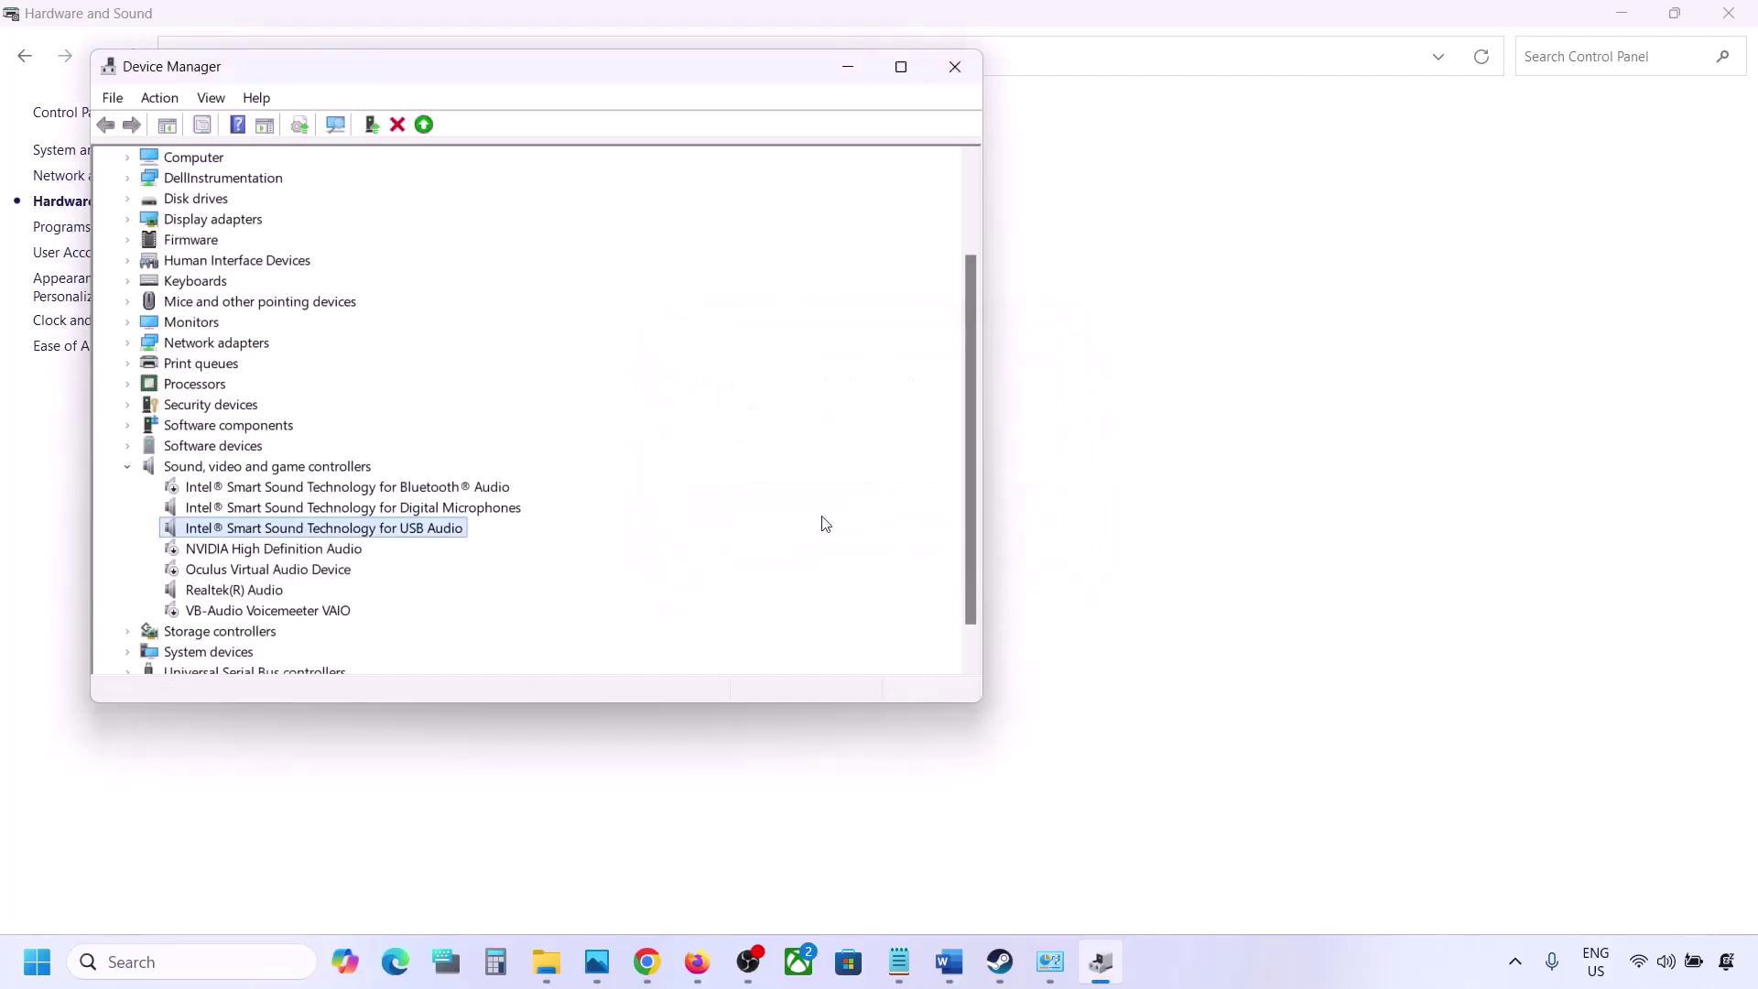
{"action": "scroll", "coordinate": [479, 577], "scroll_direction": "down", "scroll_amount": 3}
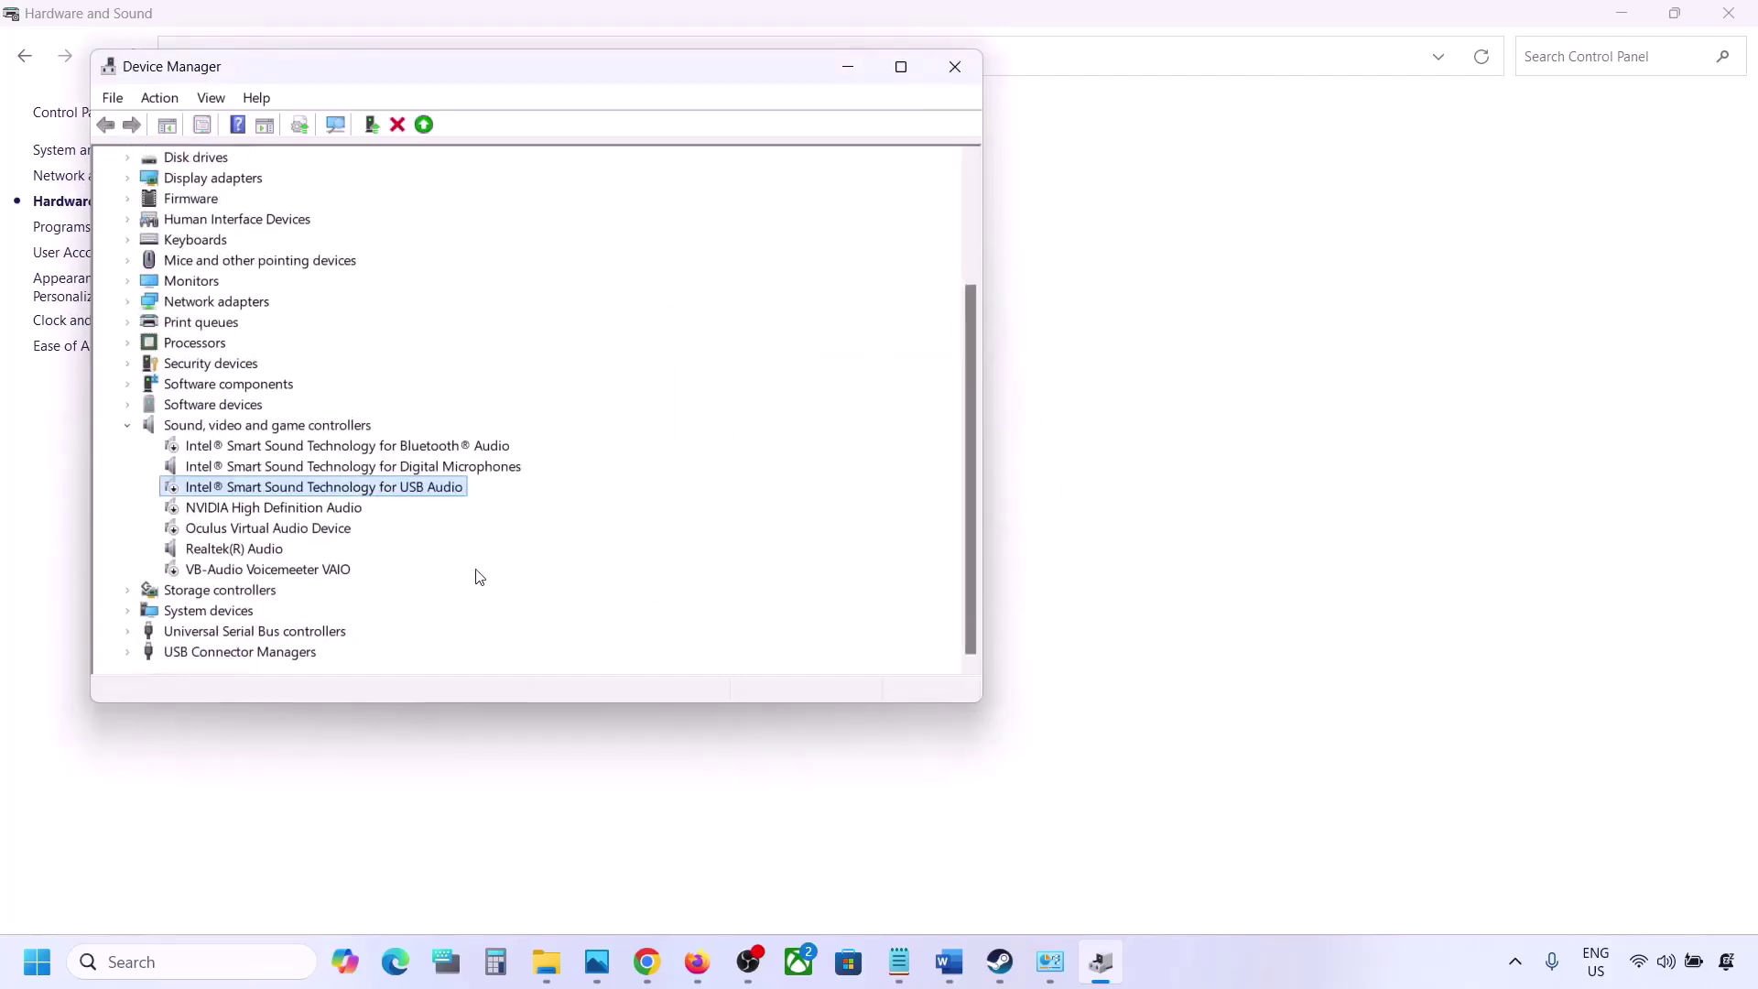
{"action": "left_click", "coordinate": [203, 544]}
{"action": "right_click", "coordinate": [234, 554]}
{"action": "left_click", "coordinate": [357, 534]}
{"action": "left_click", "coordinate": [955, 67]}
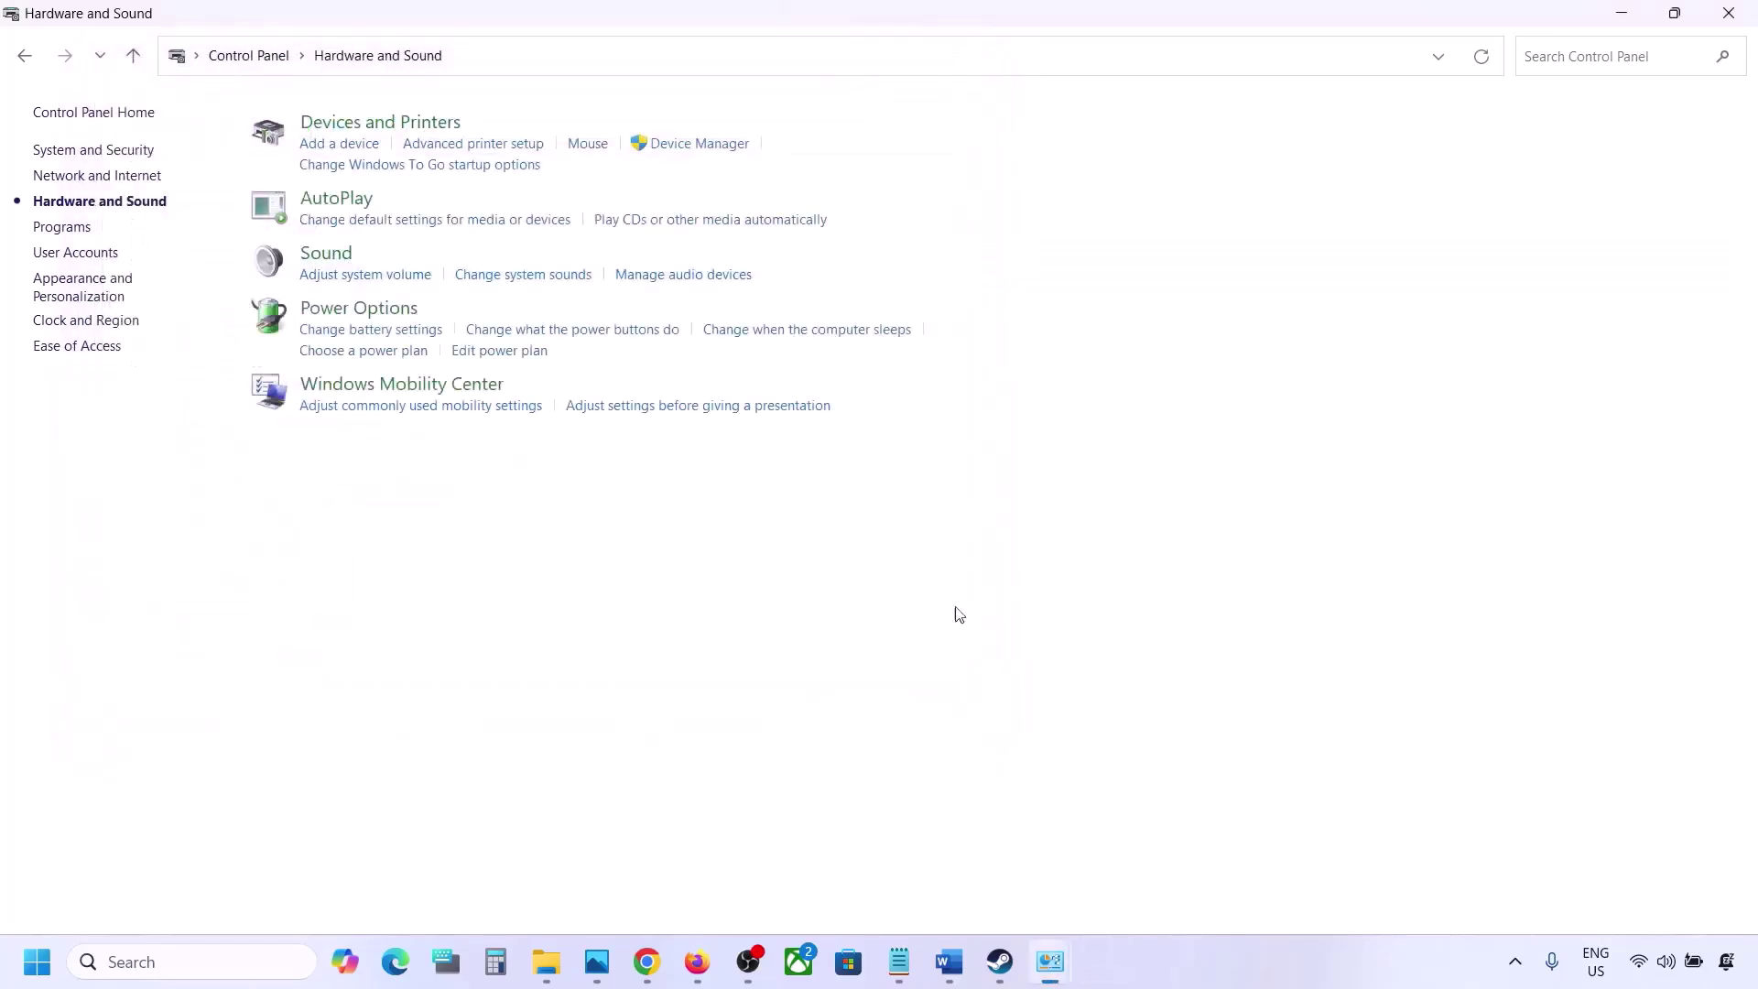
{"action": "left_click", "coordinate": [949, 961]}
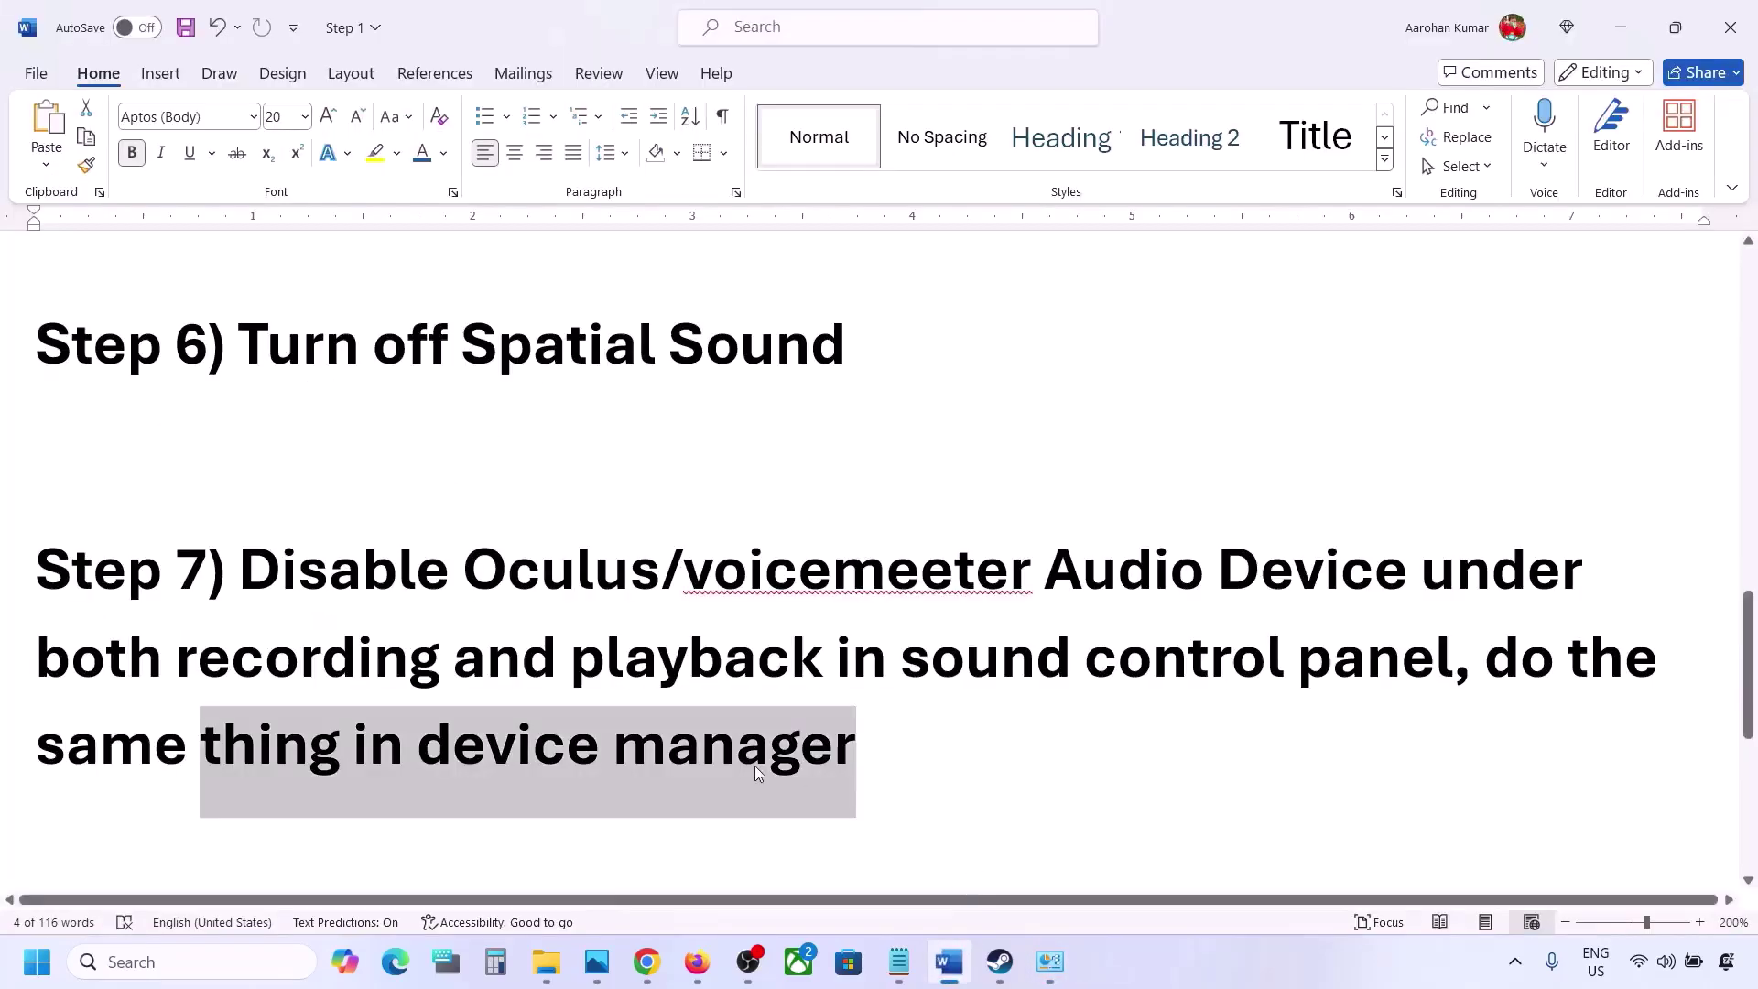
- Copy the Step 8 shell command line from the Word notes
{"action": "scroll", "coordinate": [757, 773], "scroll_direction": "down", "scroll_amount": 4}
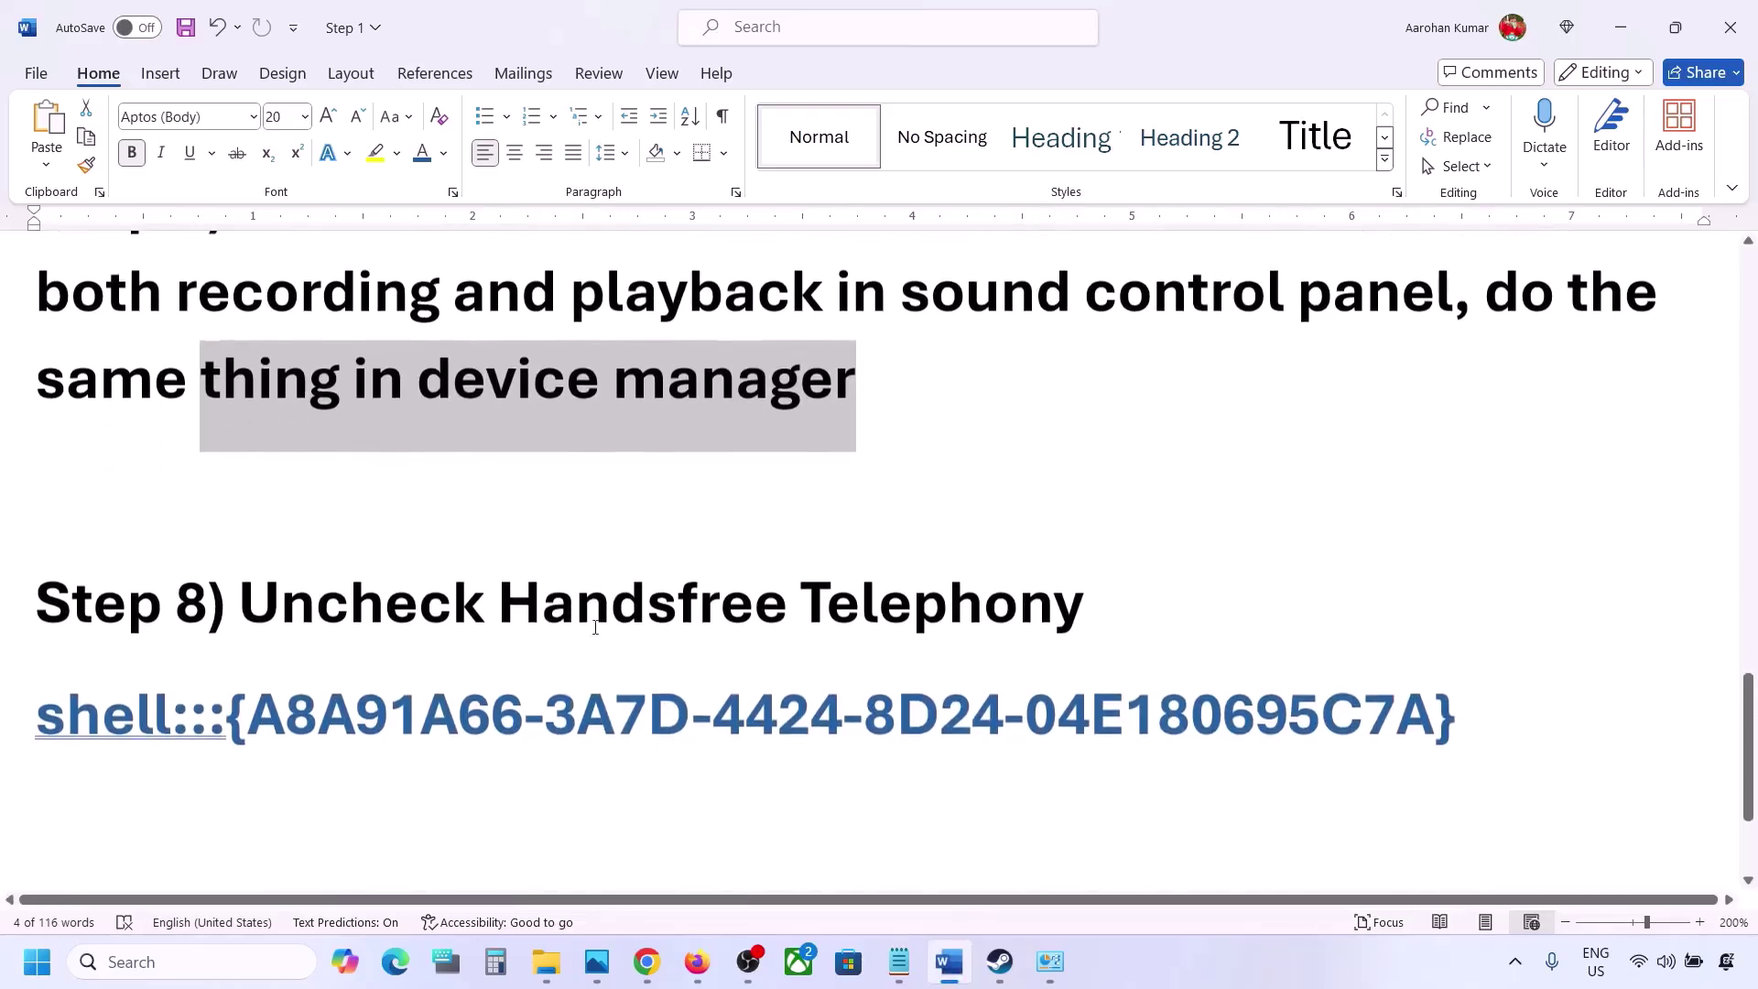
{"action": "left_click_drag", "start_coordinate": [245, 612], "coordinate": [1085, 613]}
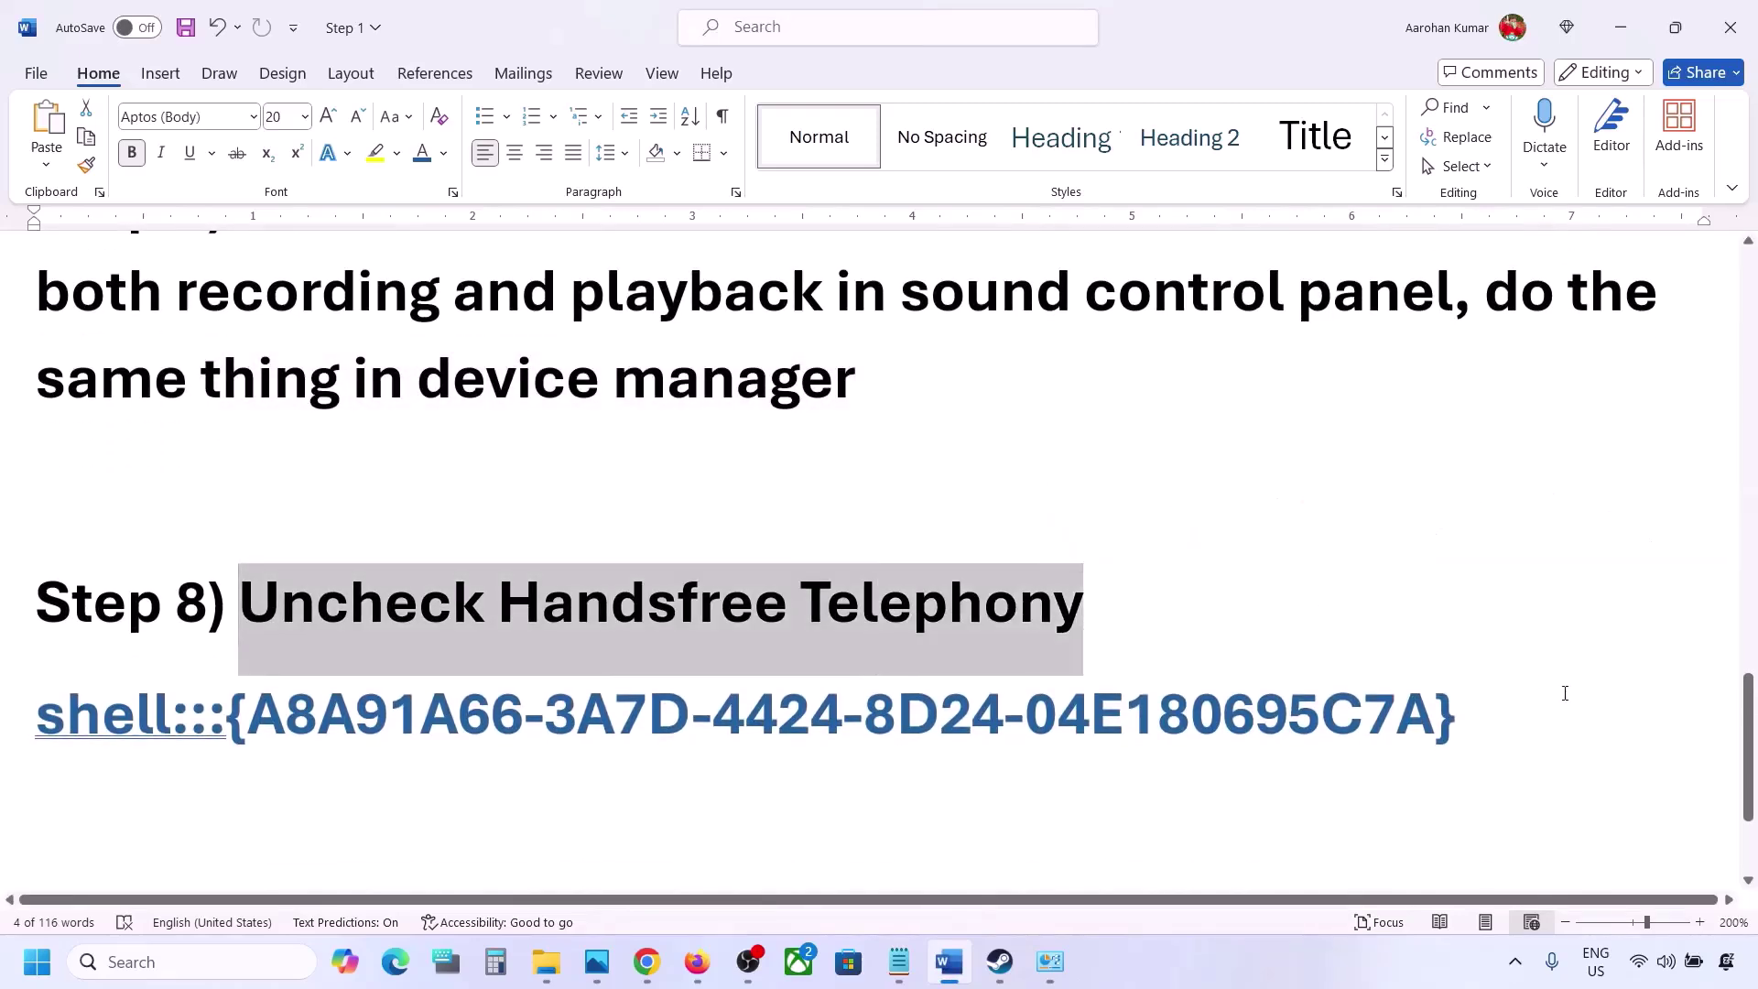
{"action": "left_click_drag", "start_coordinate": [1505, 714], "coordinate": [81, 709]}
{"action": "right_click", "coordinate": [81, 710]}
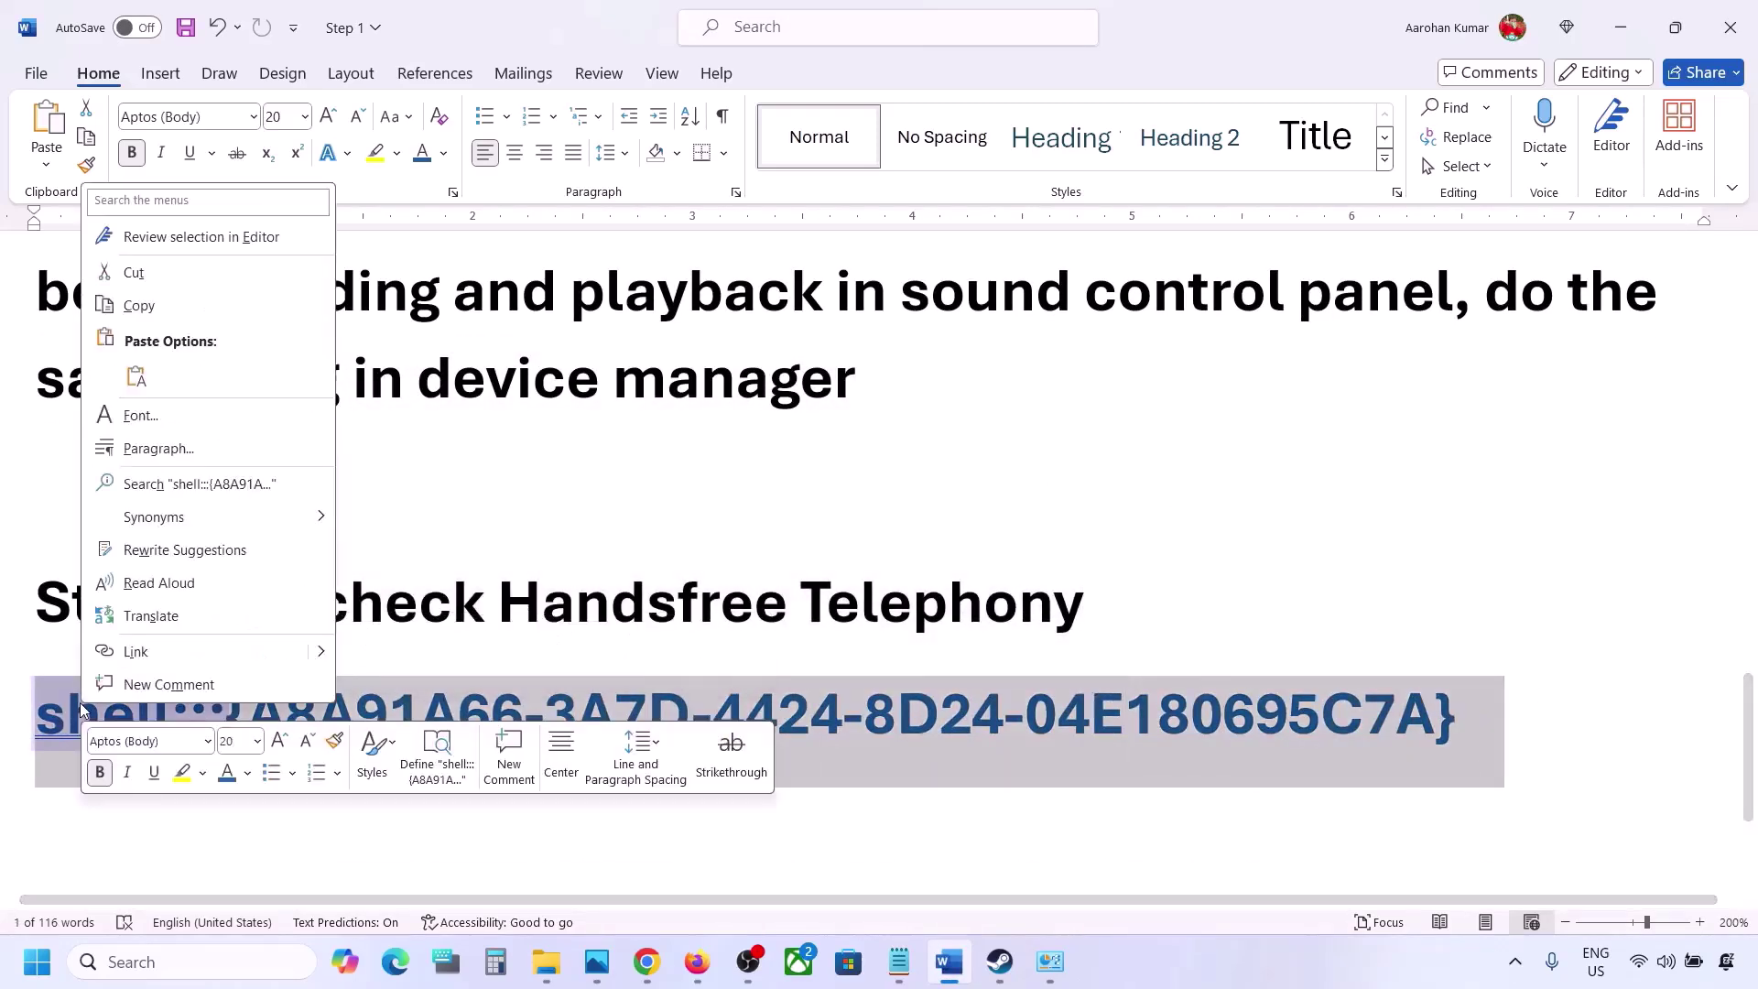
{"action": "left_click", "coordinate": [142, 307]}
- Paste the shell command into the Run dialog and run it
{"action": "left_click", "coordinate": [173, 960]}
{"action": "type", "text": "run"}
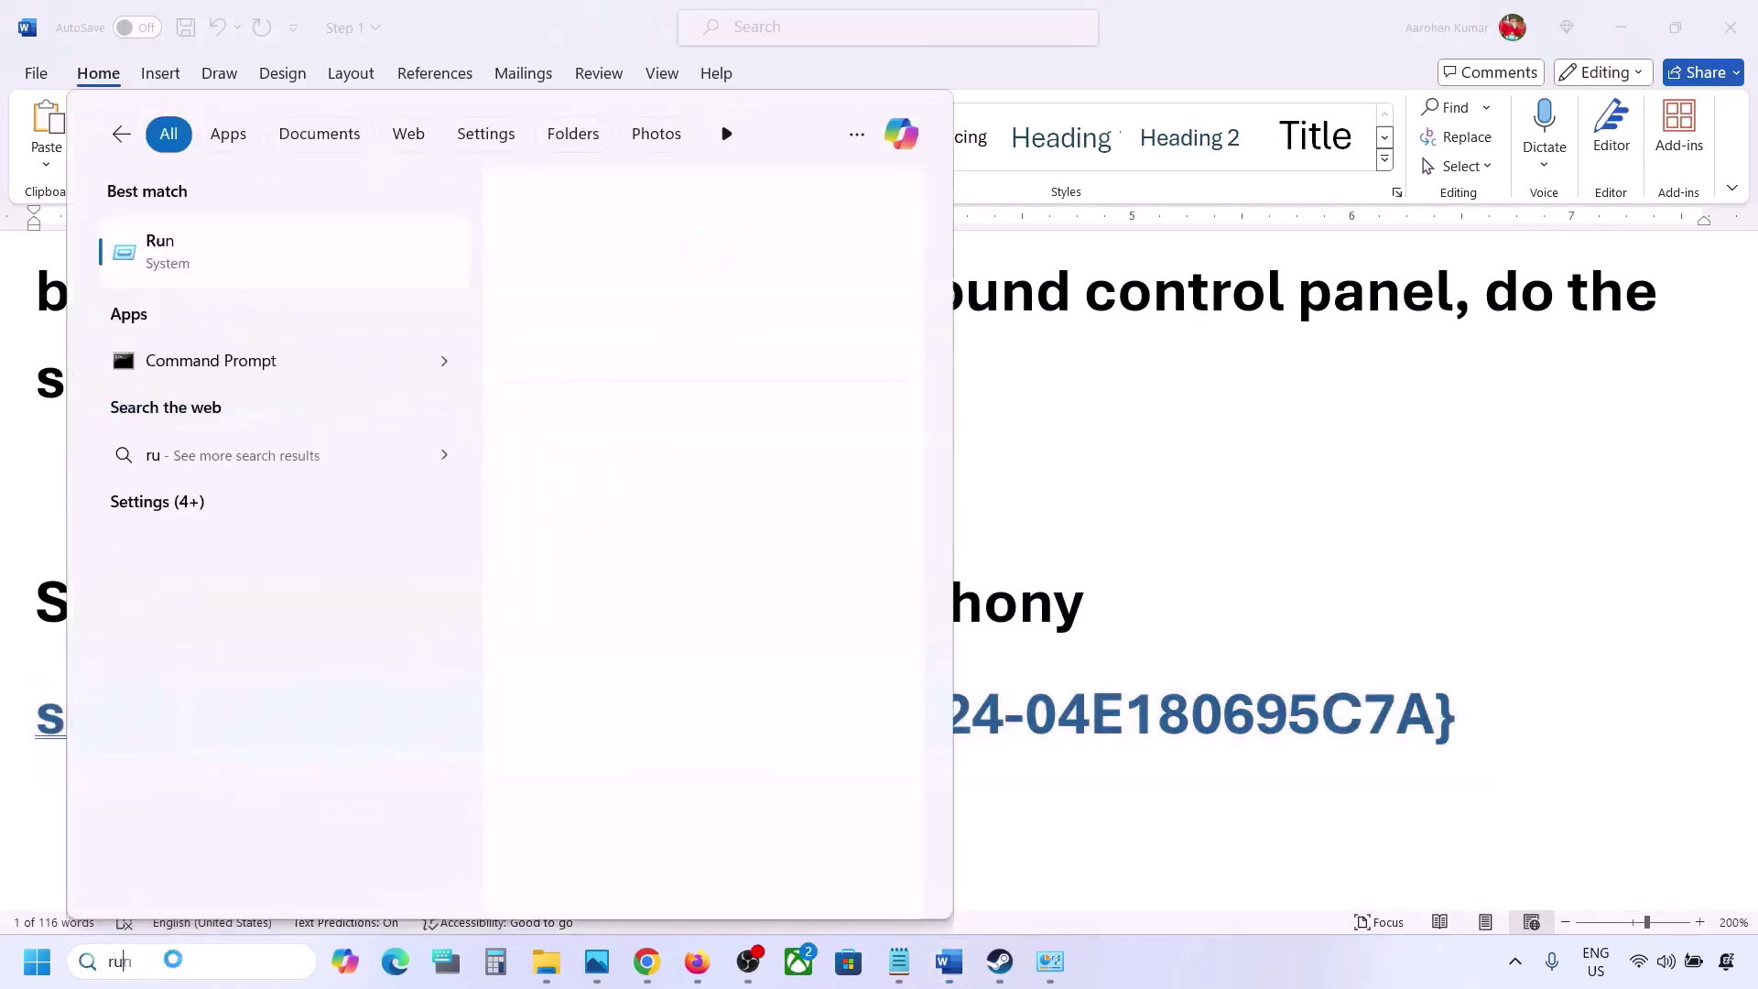
{"action": "left_click", "coordinate": [244, 275]}
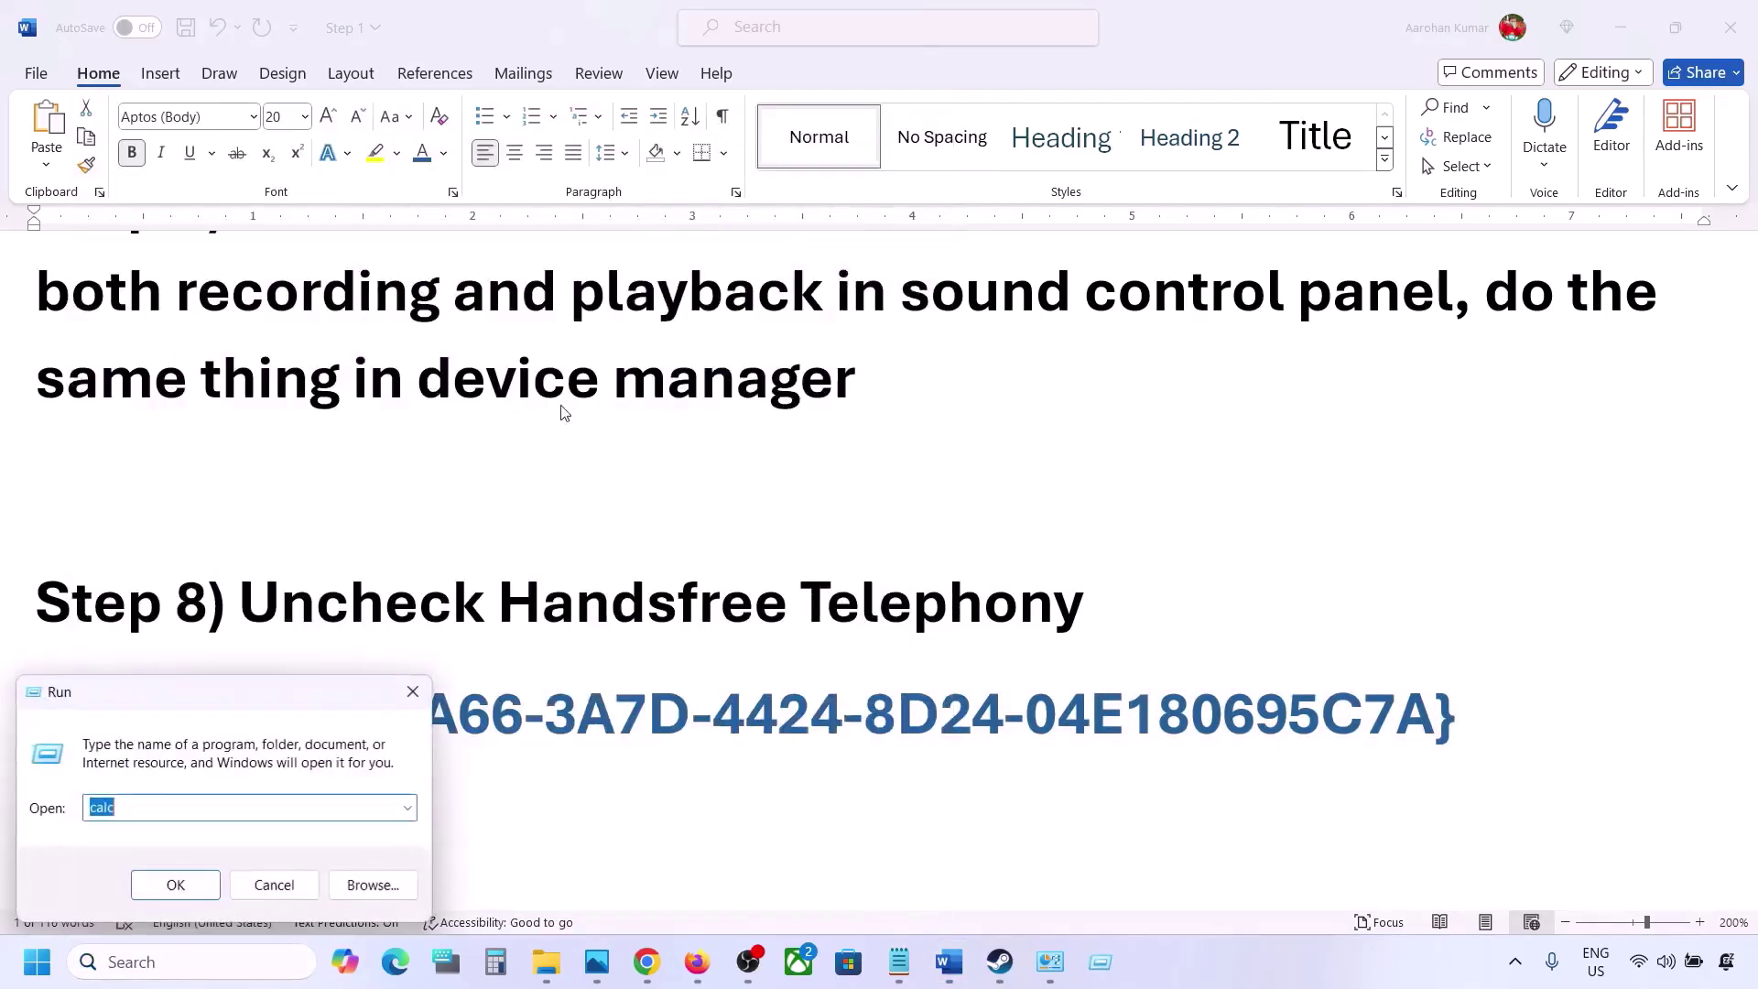
{"action": "type", "text": "v"}
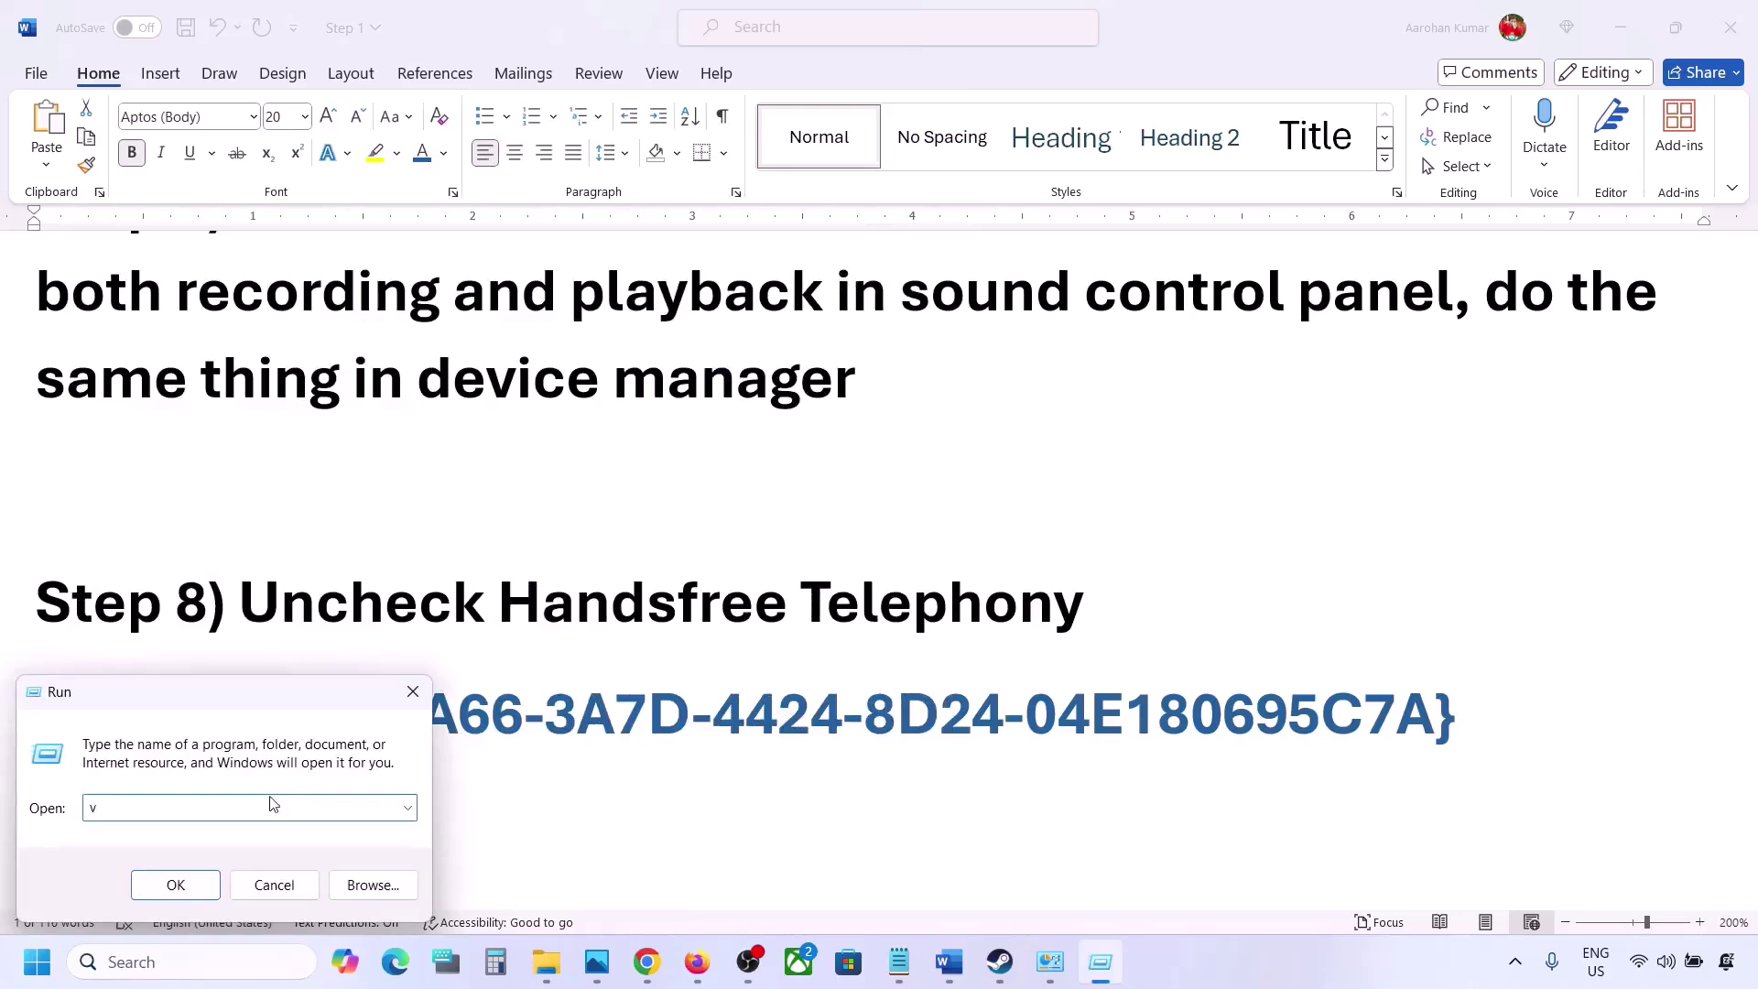
{"action": "key", "text": "ctrl+v"}
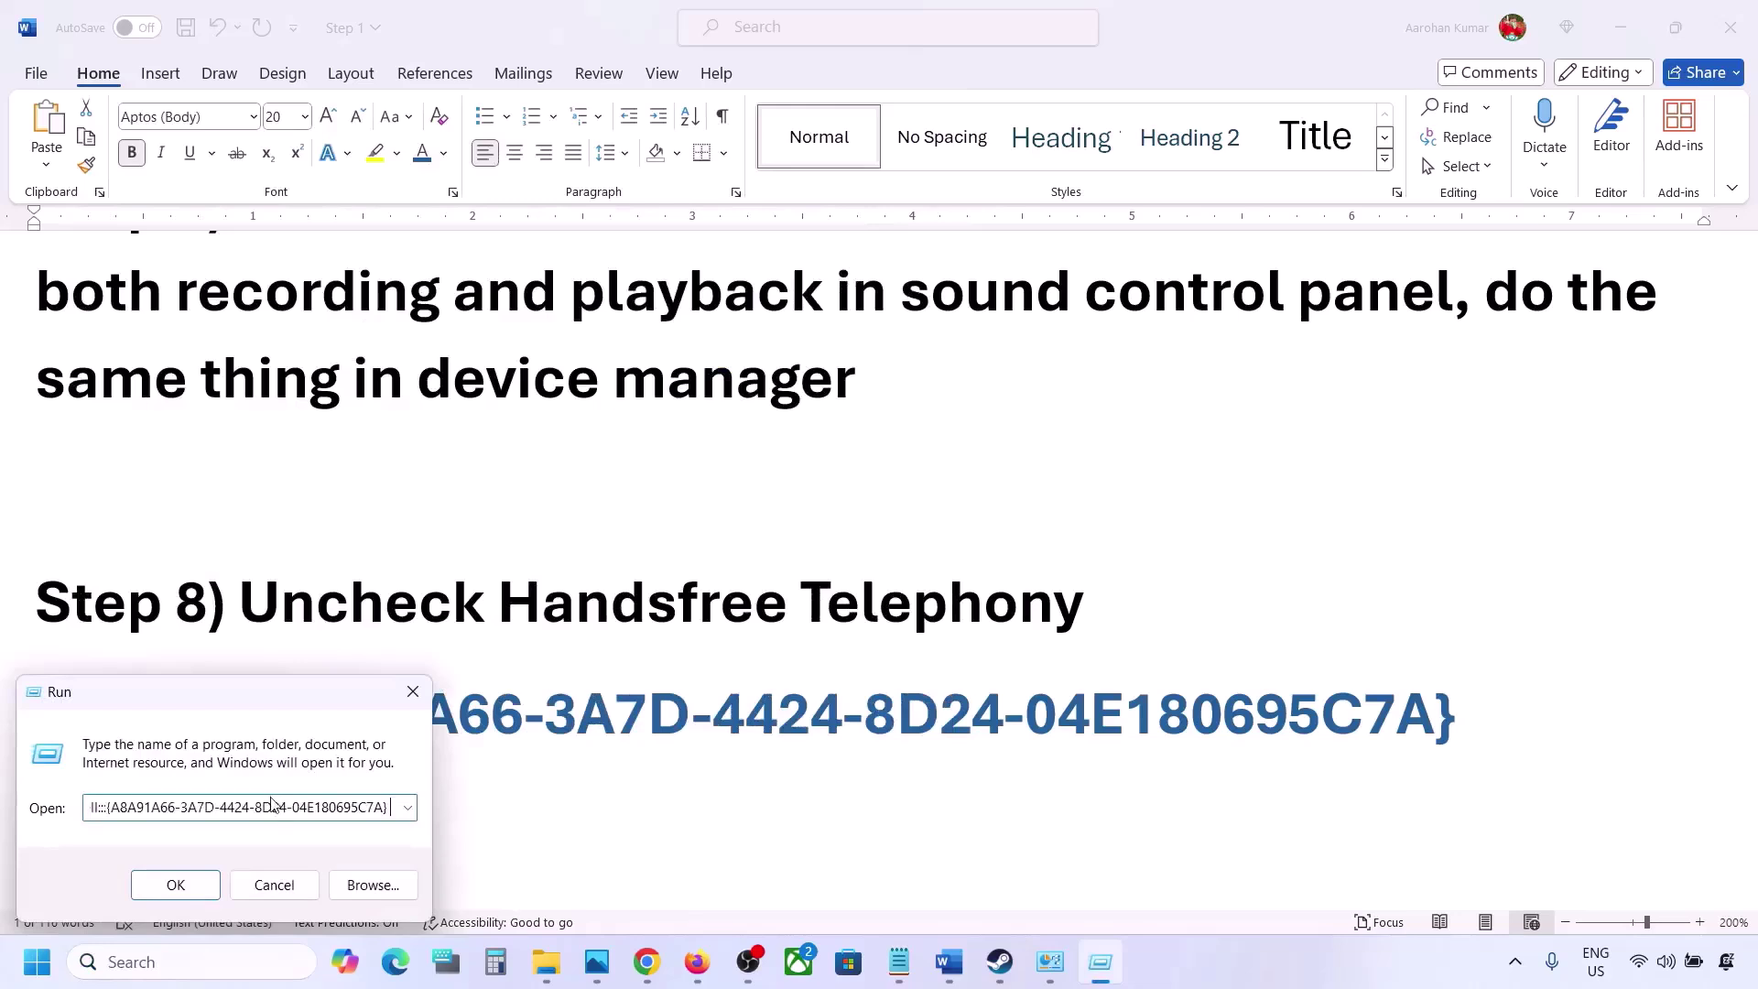
{"action": "left_click", "coordinate": [197, 893]}
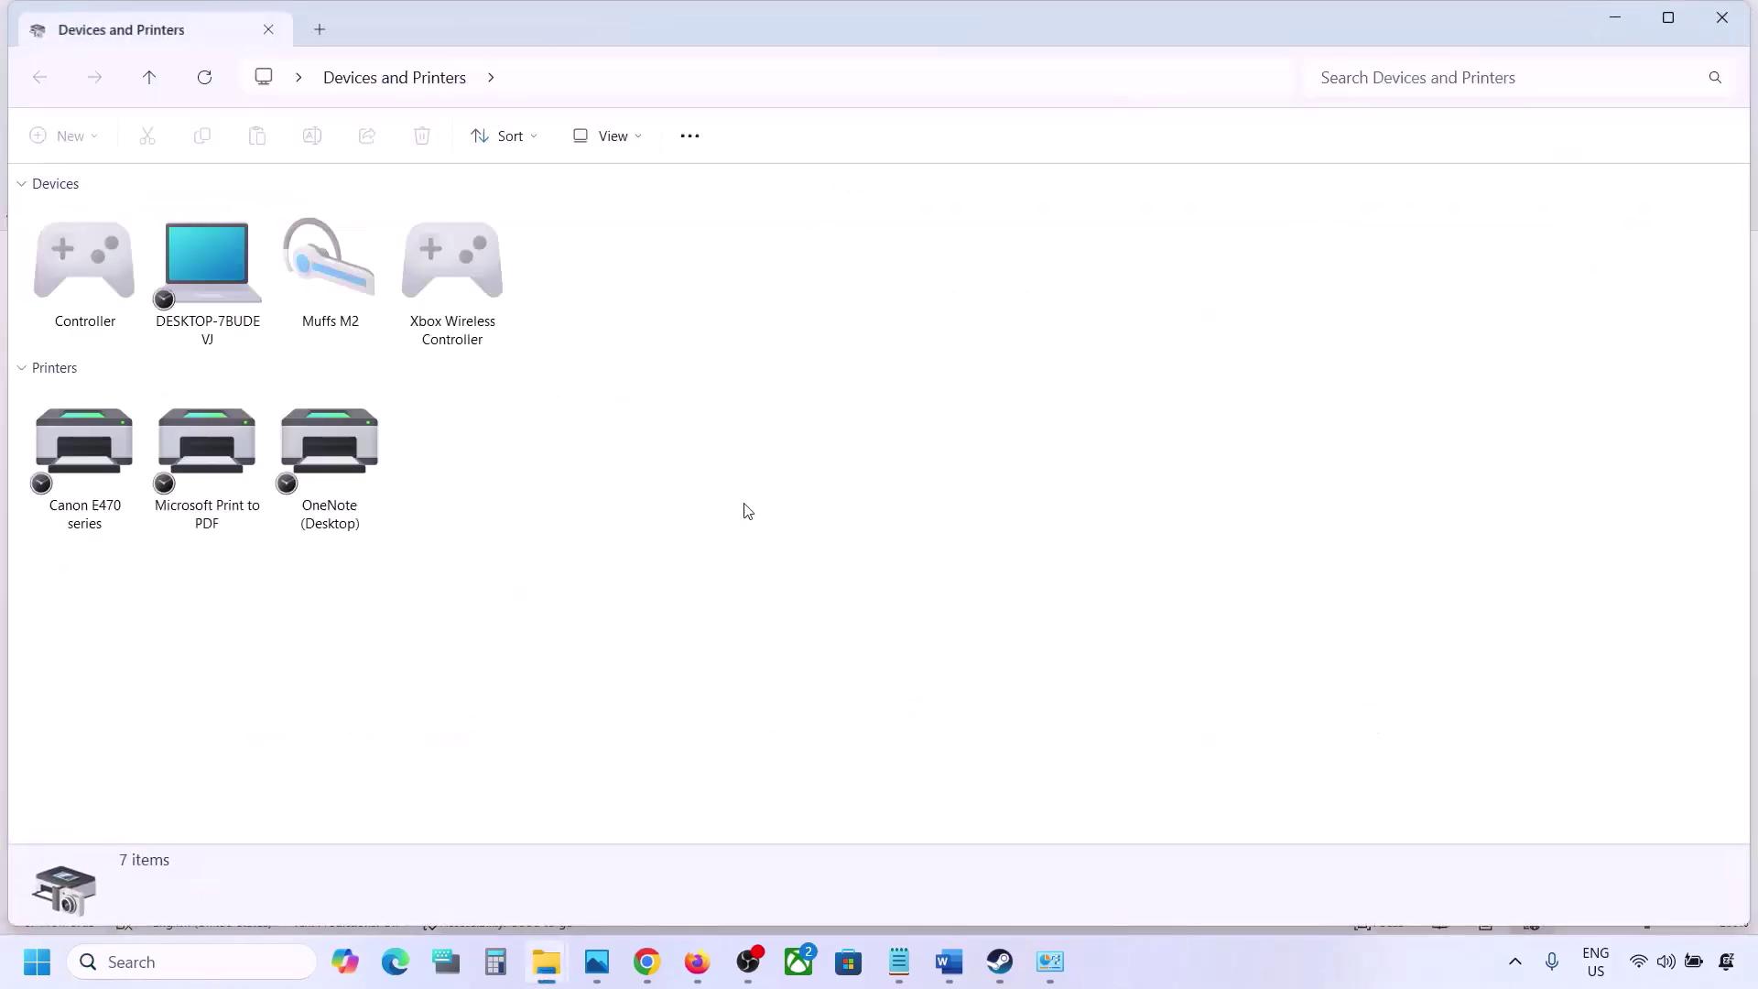
- Uncheck Handsfree Telephony in the Muffs M2 headset's Services properties, apply, and confirm with OK
{"action": "left_click", "coordinate": [1302, 960]}
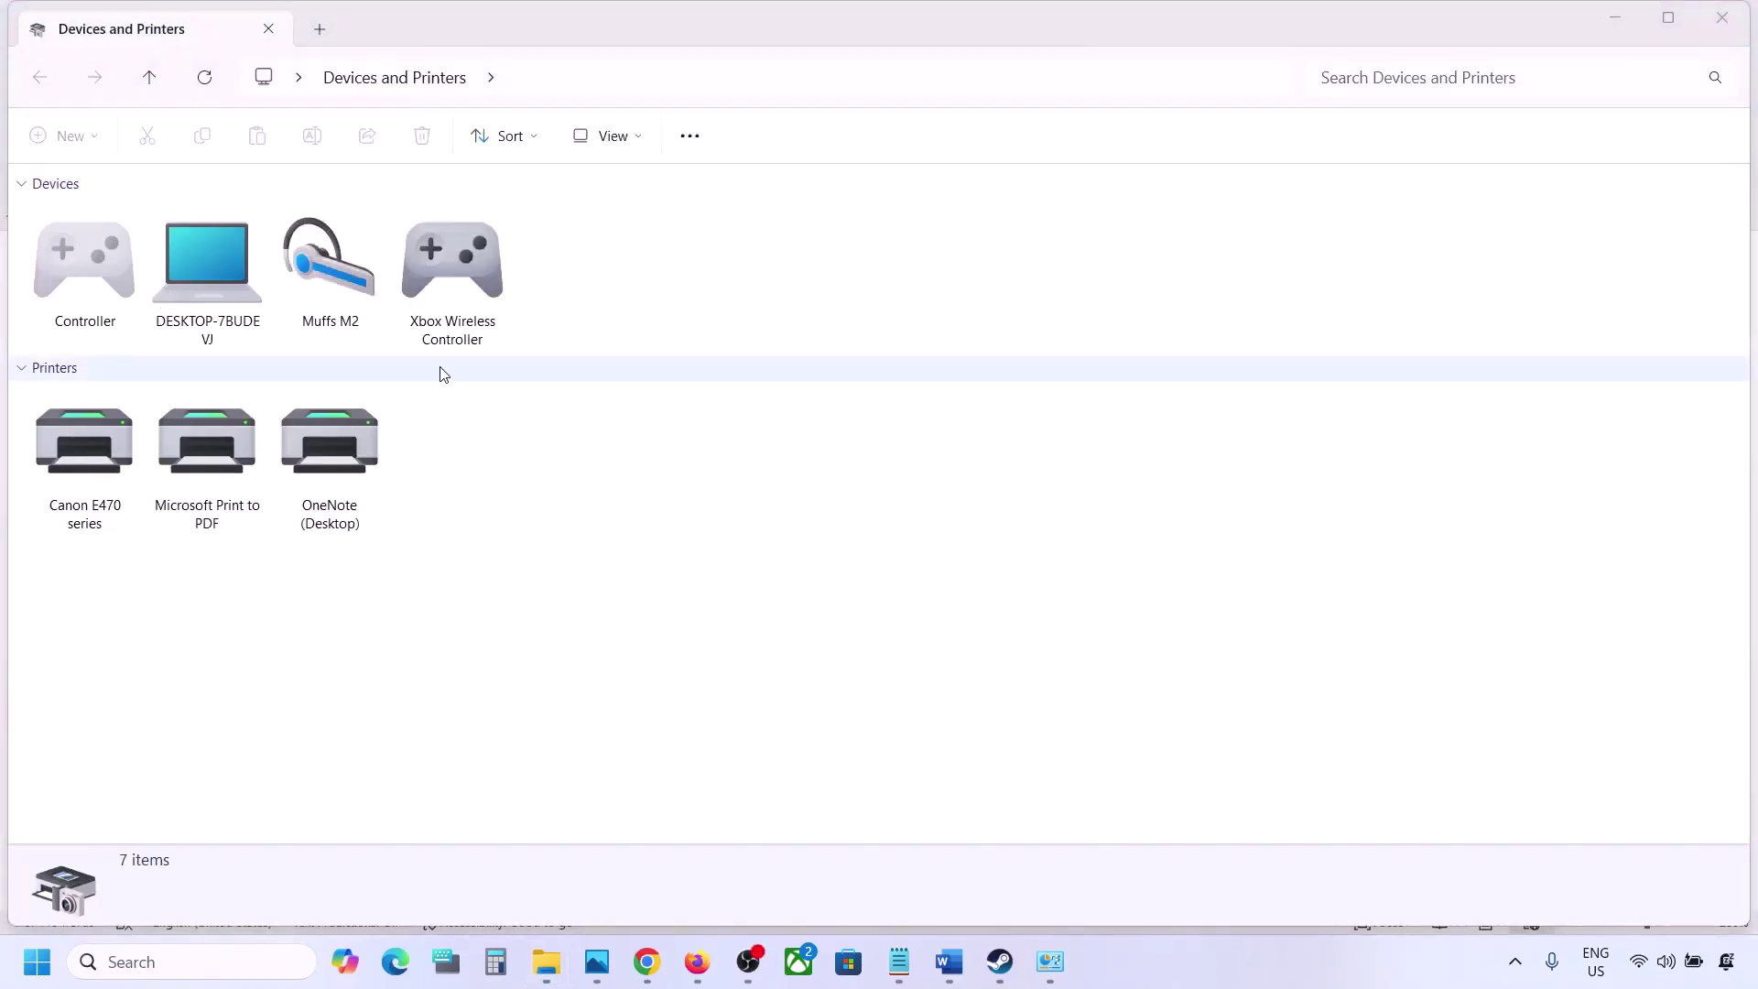
{"action": "right_click", "coordinate": [340, 265]}
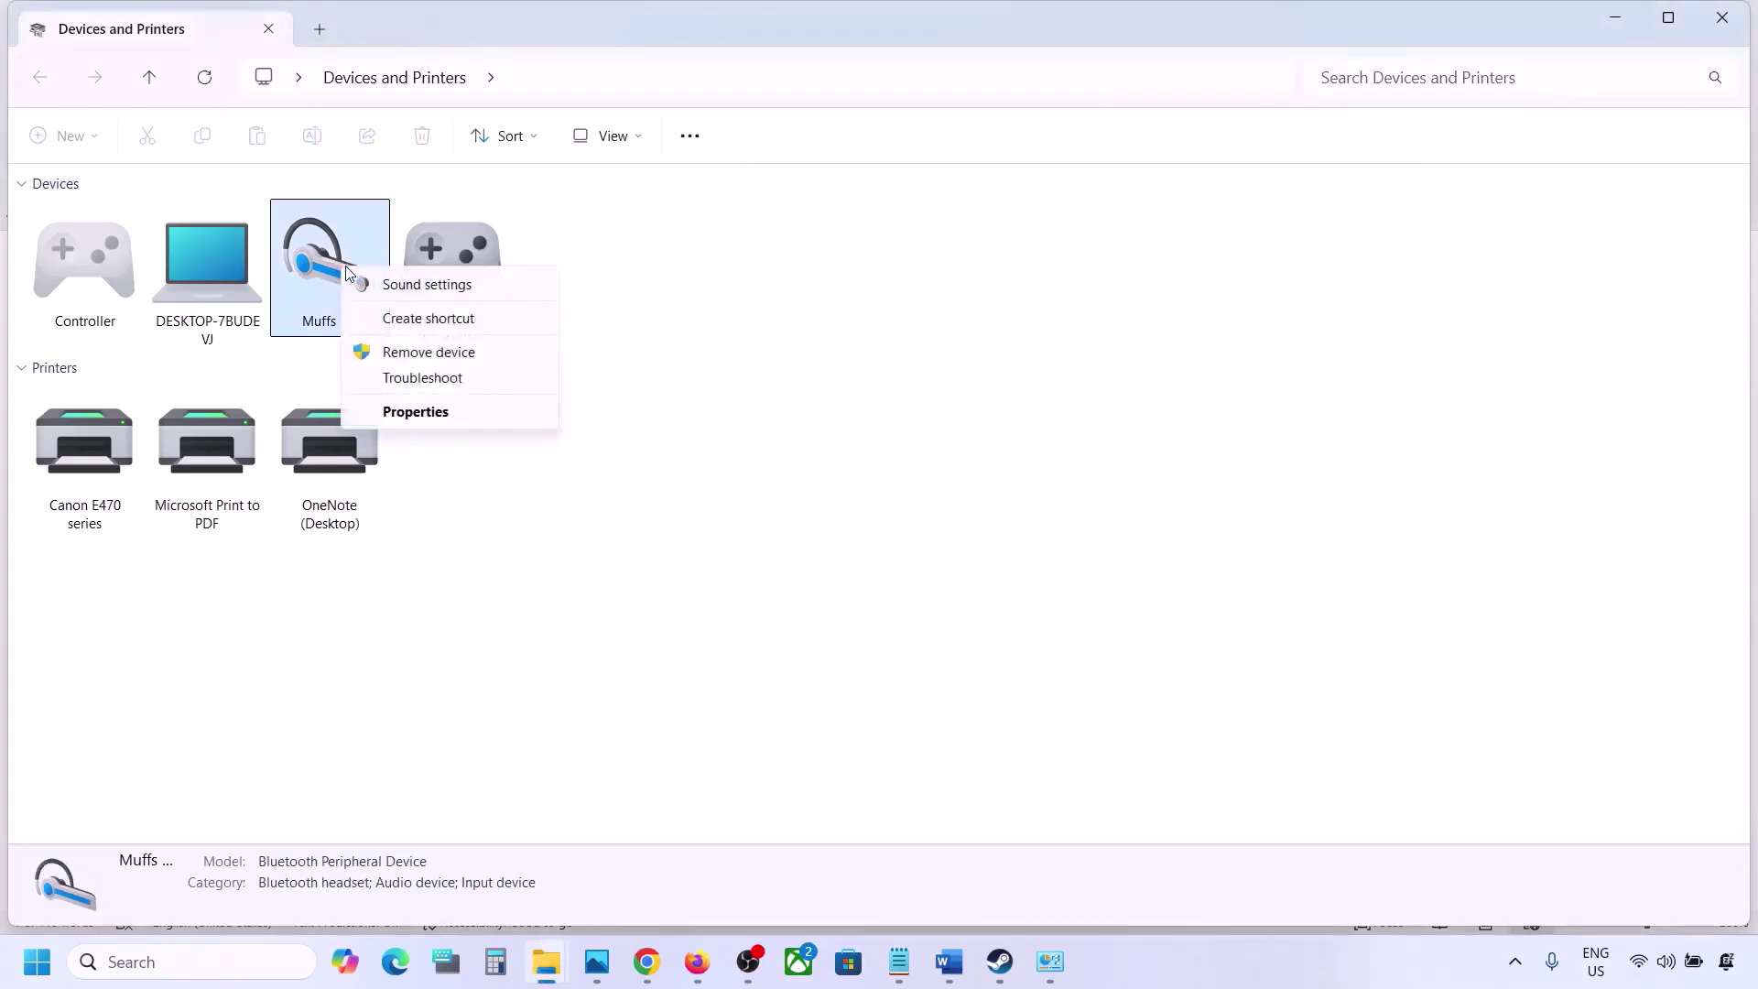
{"action": "left_click", "coordinate": [408, 413]}
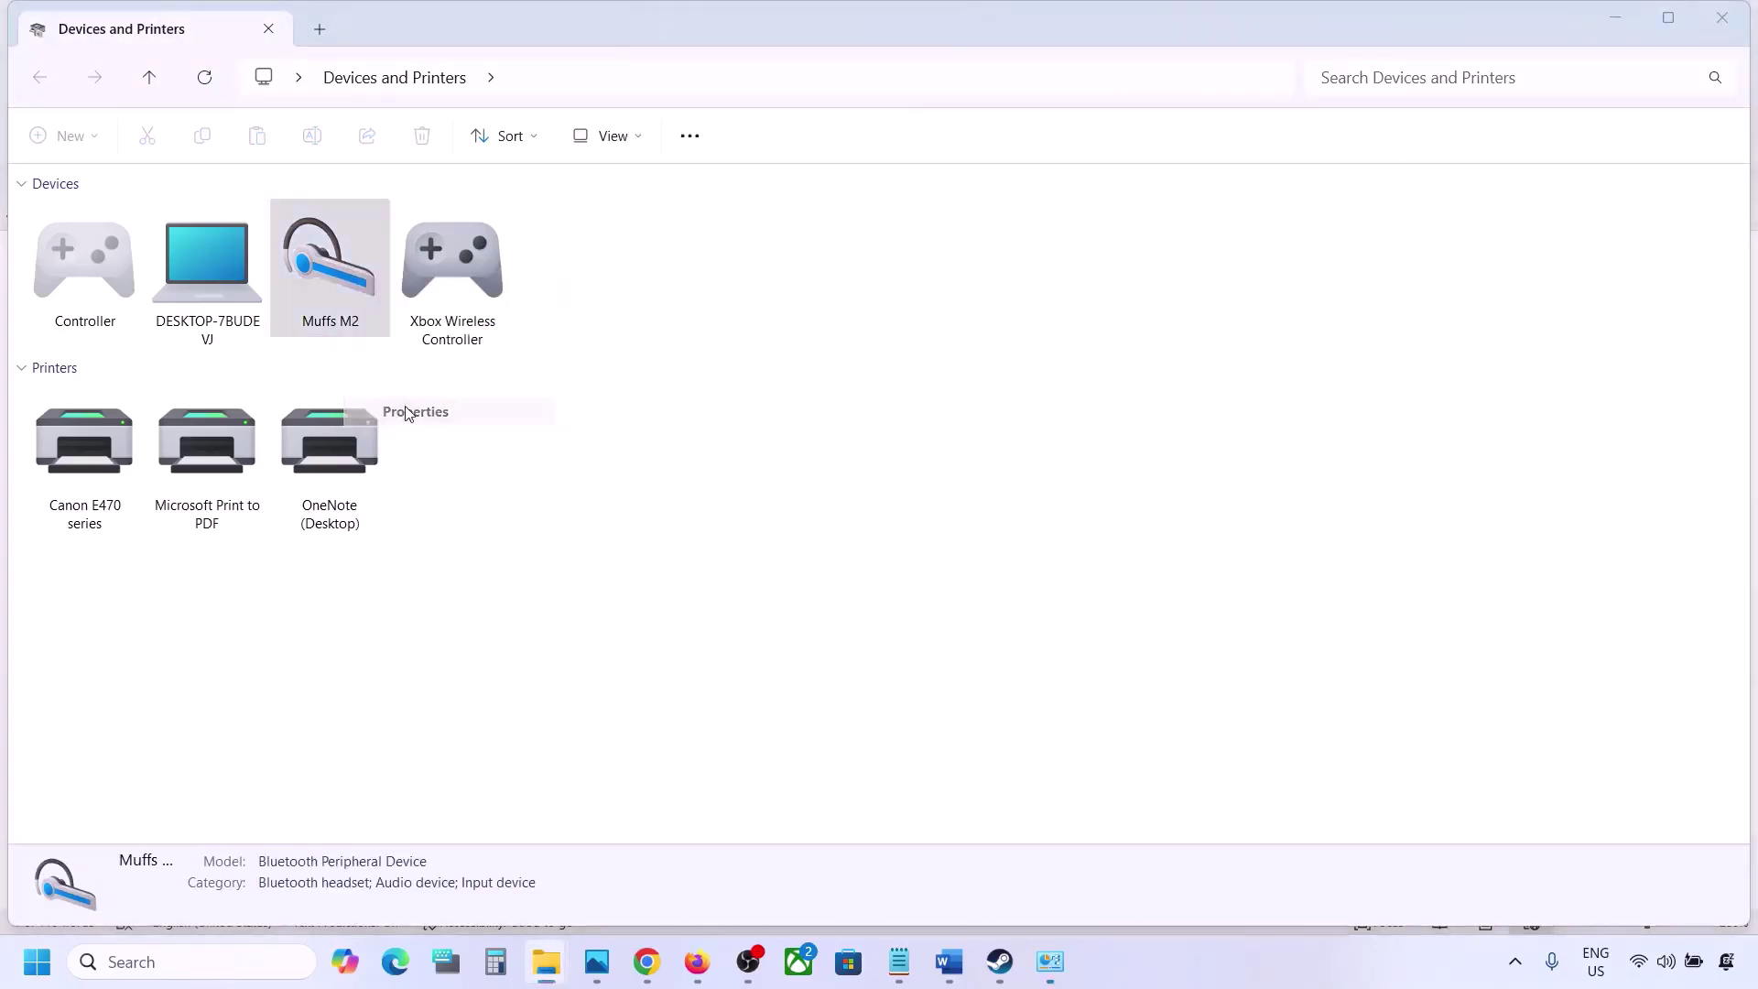
{"action": "left_click_drag", "start_coordinate": [628, 287], "coordinate": [820, 245]}
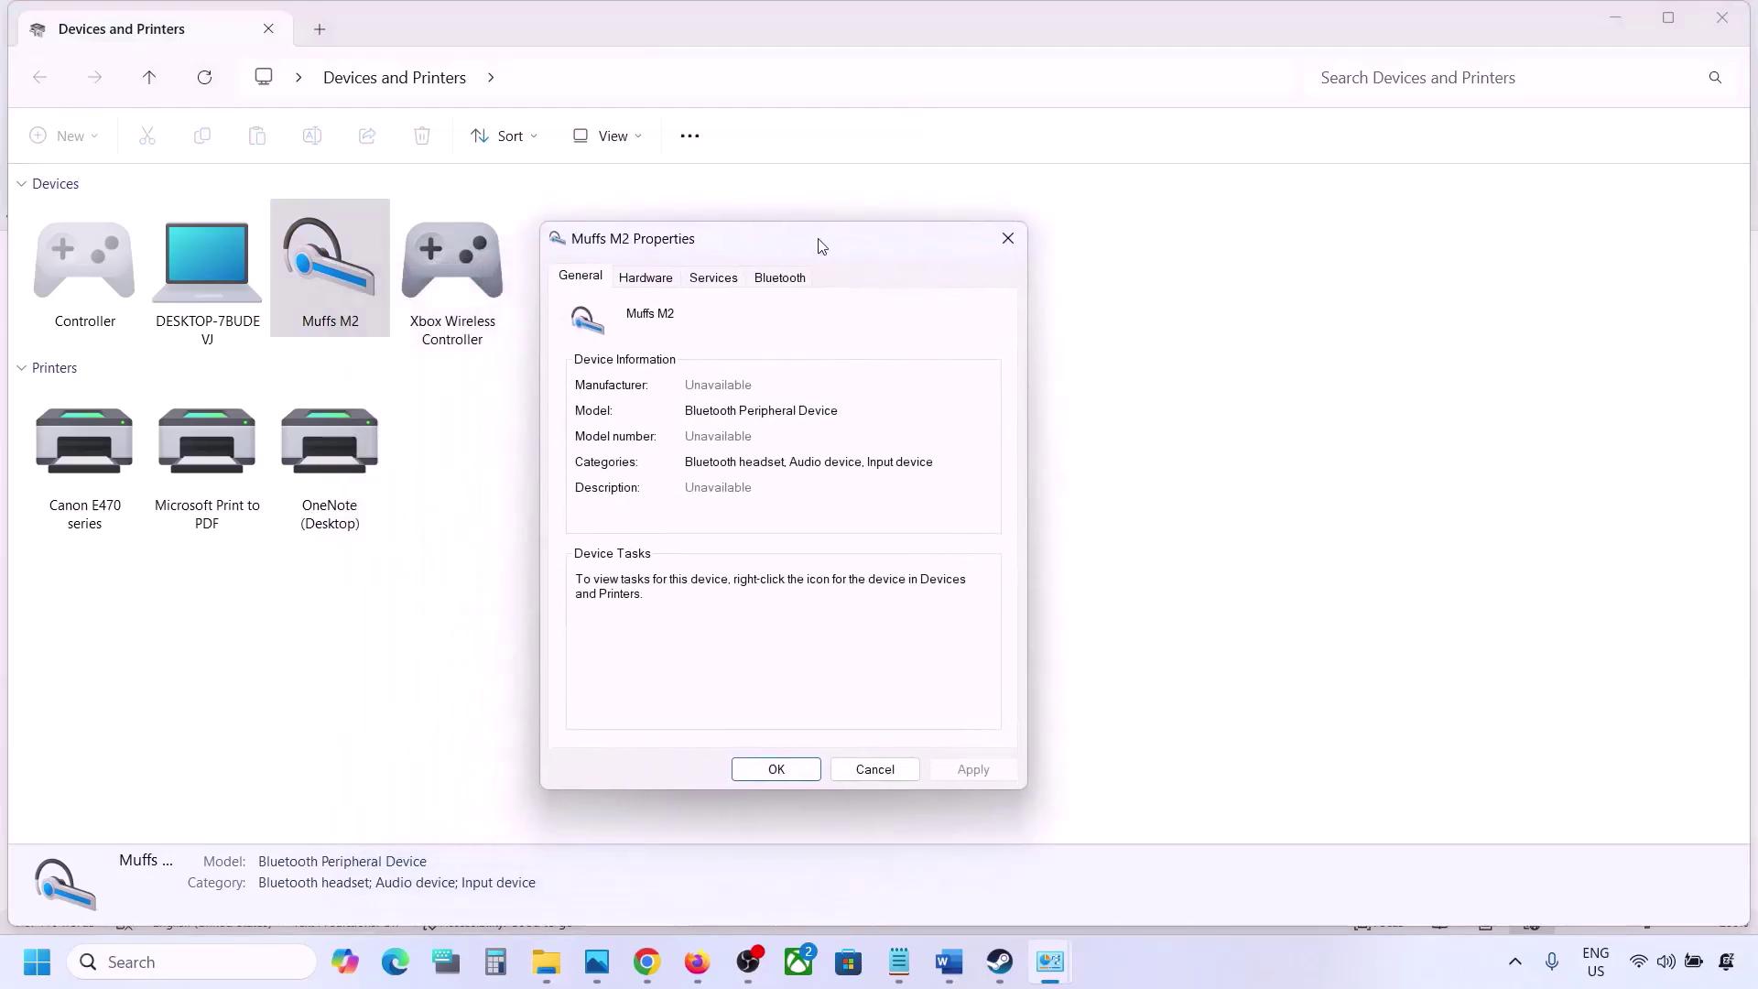
{"action": "left_click", "coordinate": [785, 281]}
{"action": "left_click", "coordinate": [730, 287]}
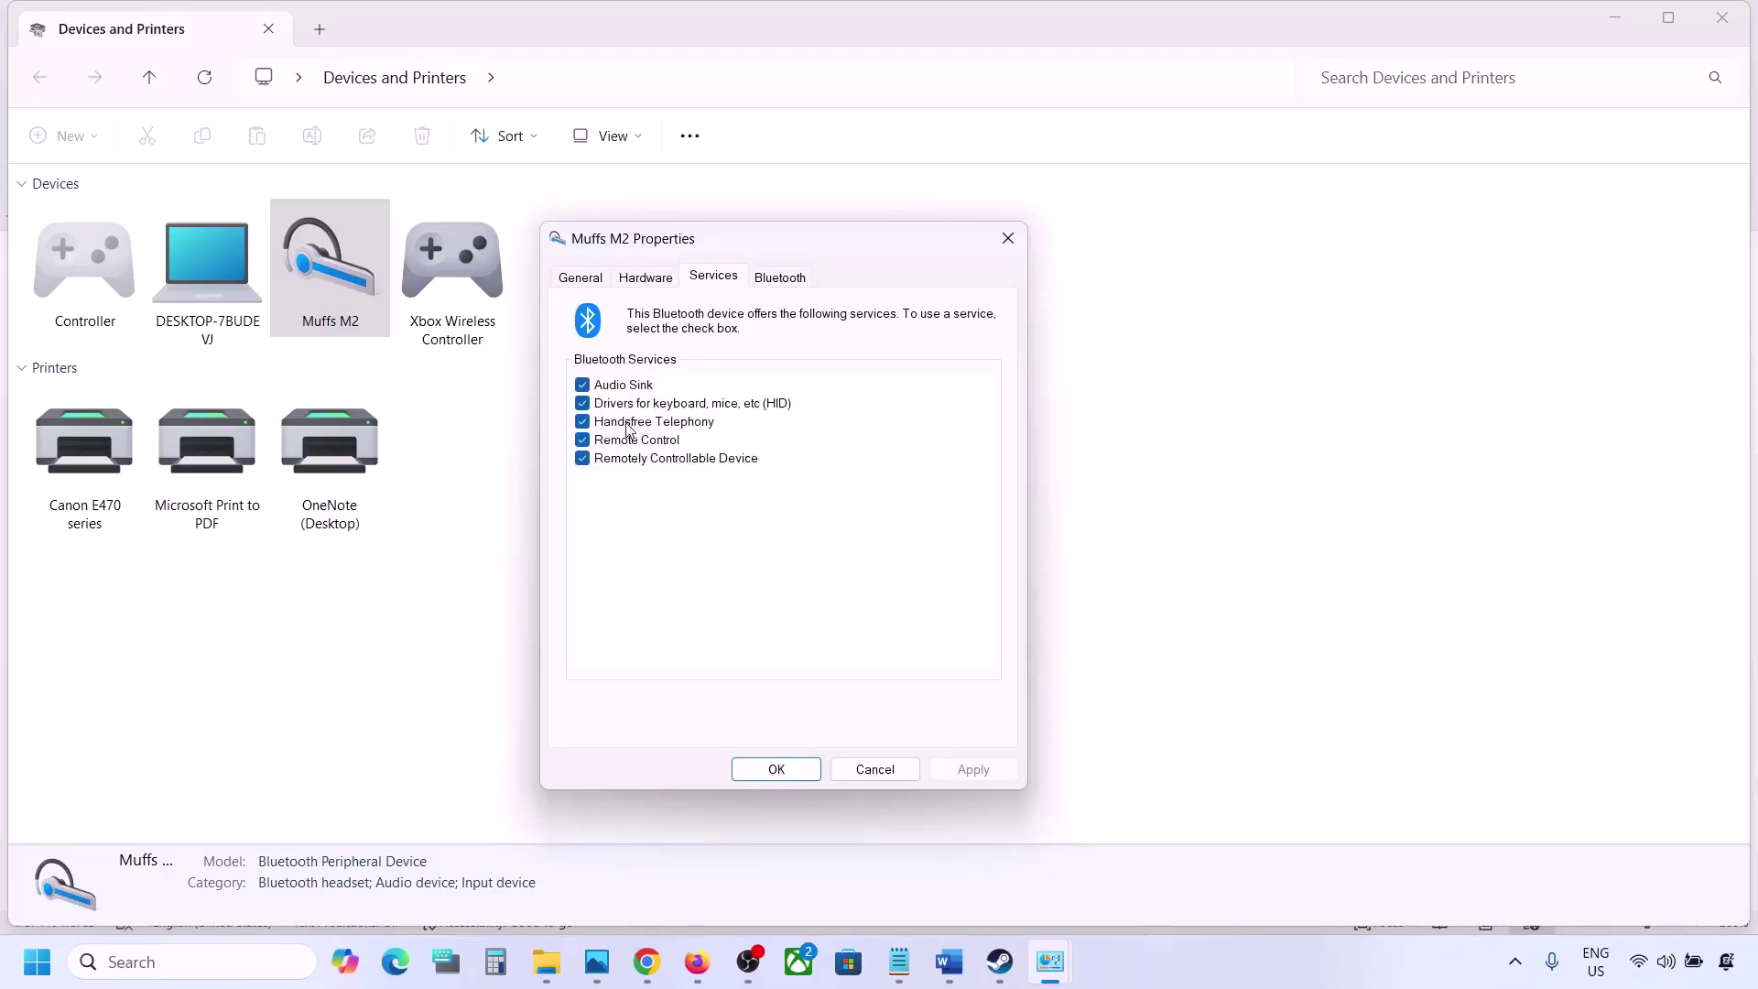
{"action": "left_click", "coordinate": [582, 423]}
{"action": "left_click", "coordinate": [969, 769]}
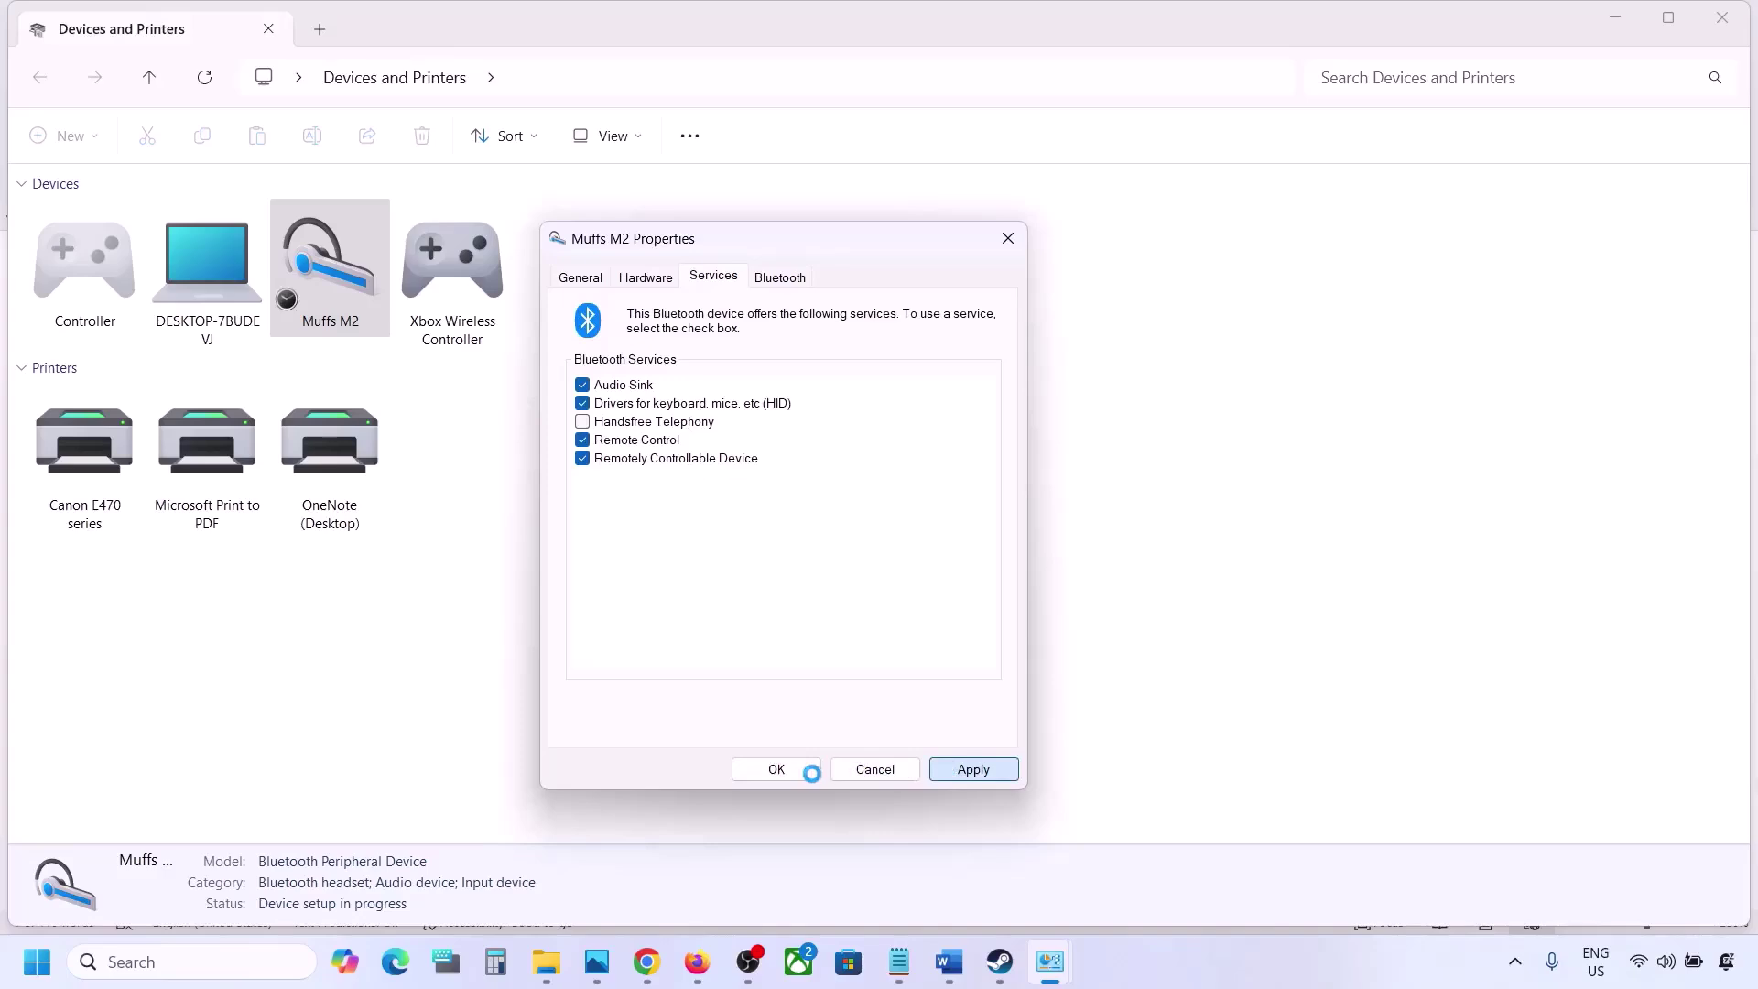
{"action": "left_click", "coordinate": [796, 772]}
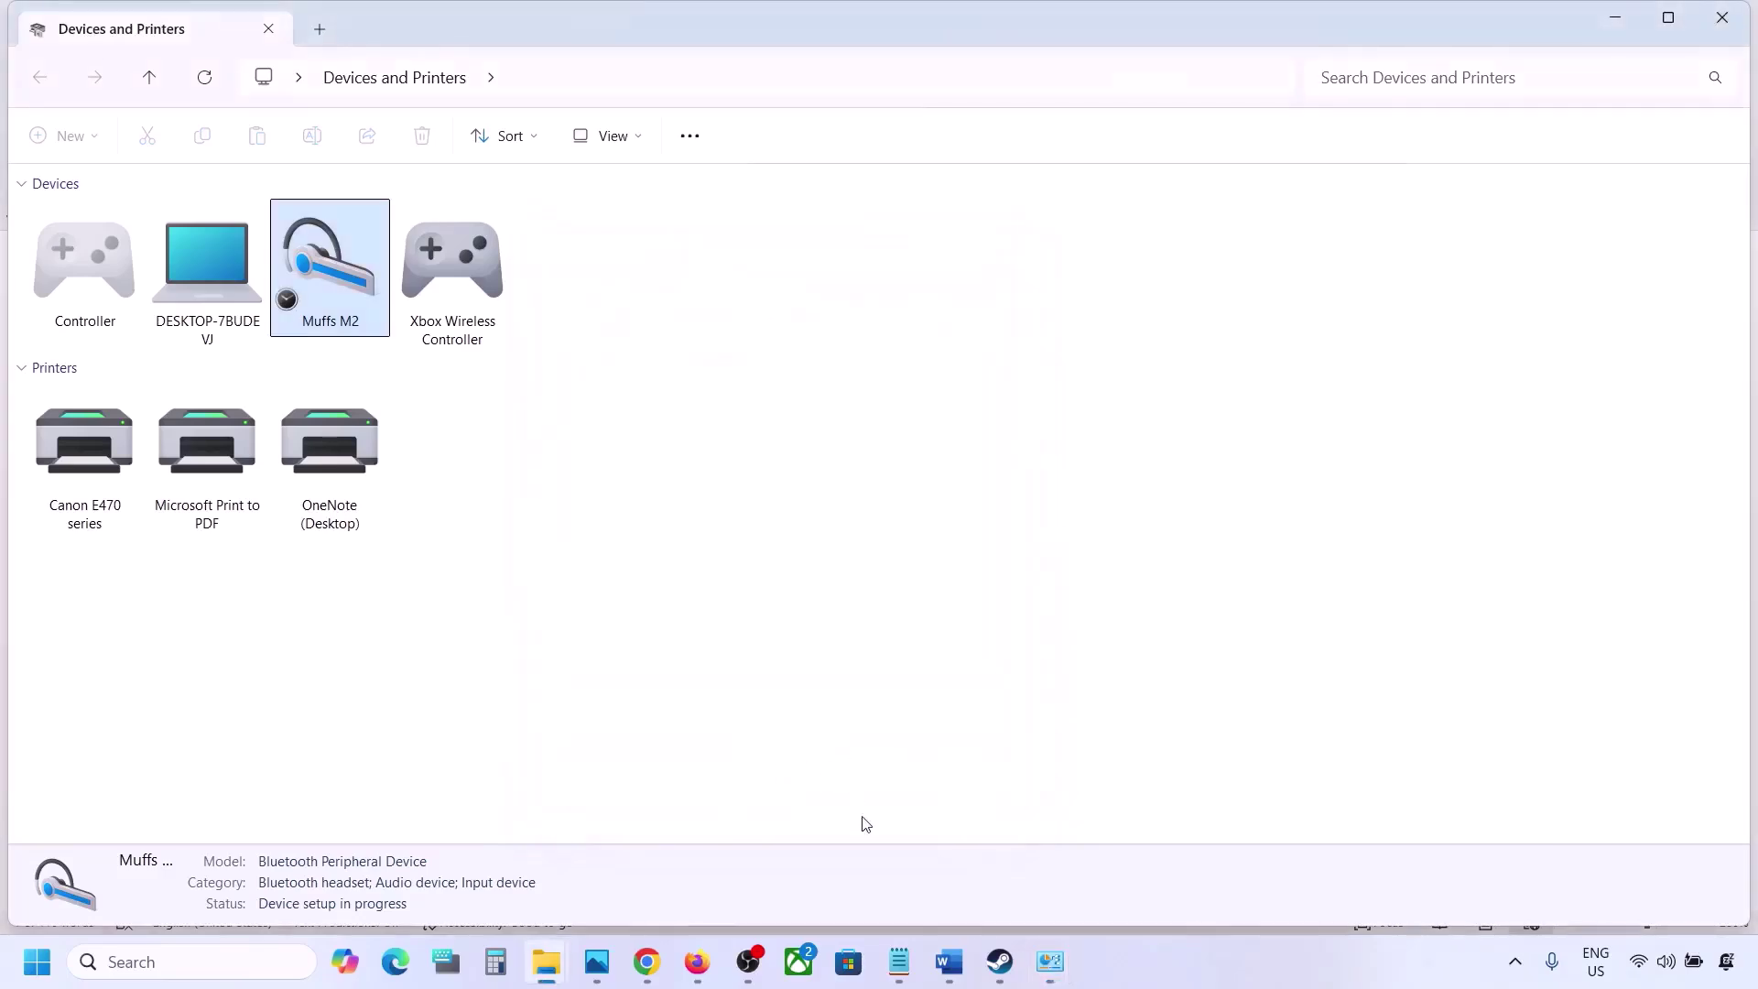
{"action": "left_click", "coordinate": [998, 963]}
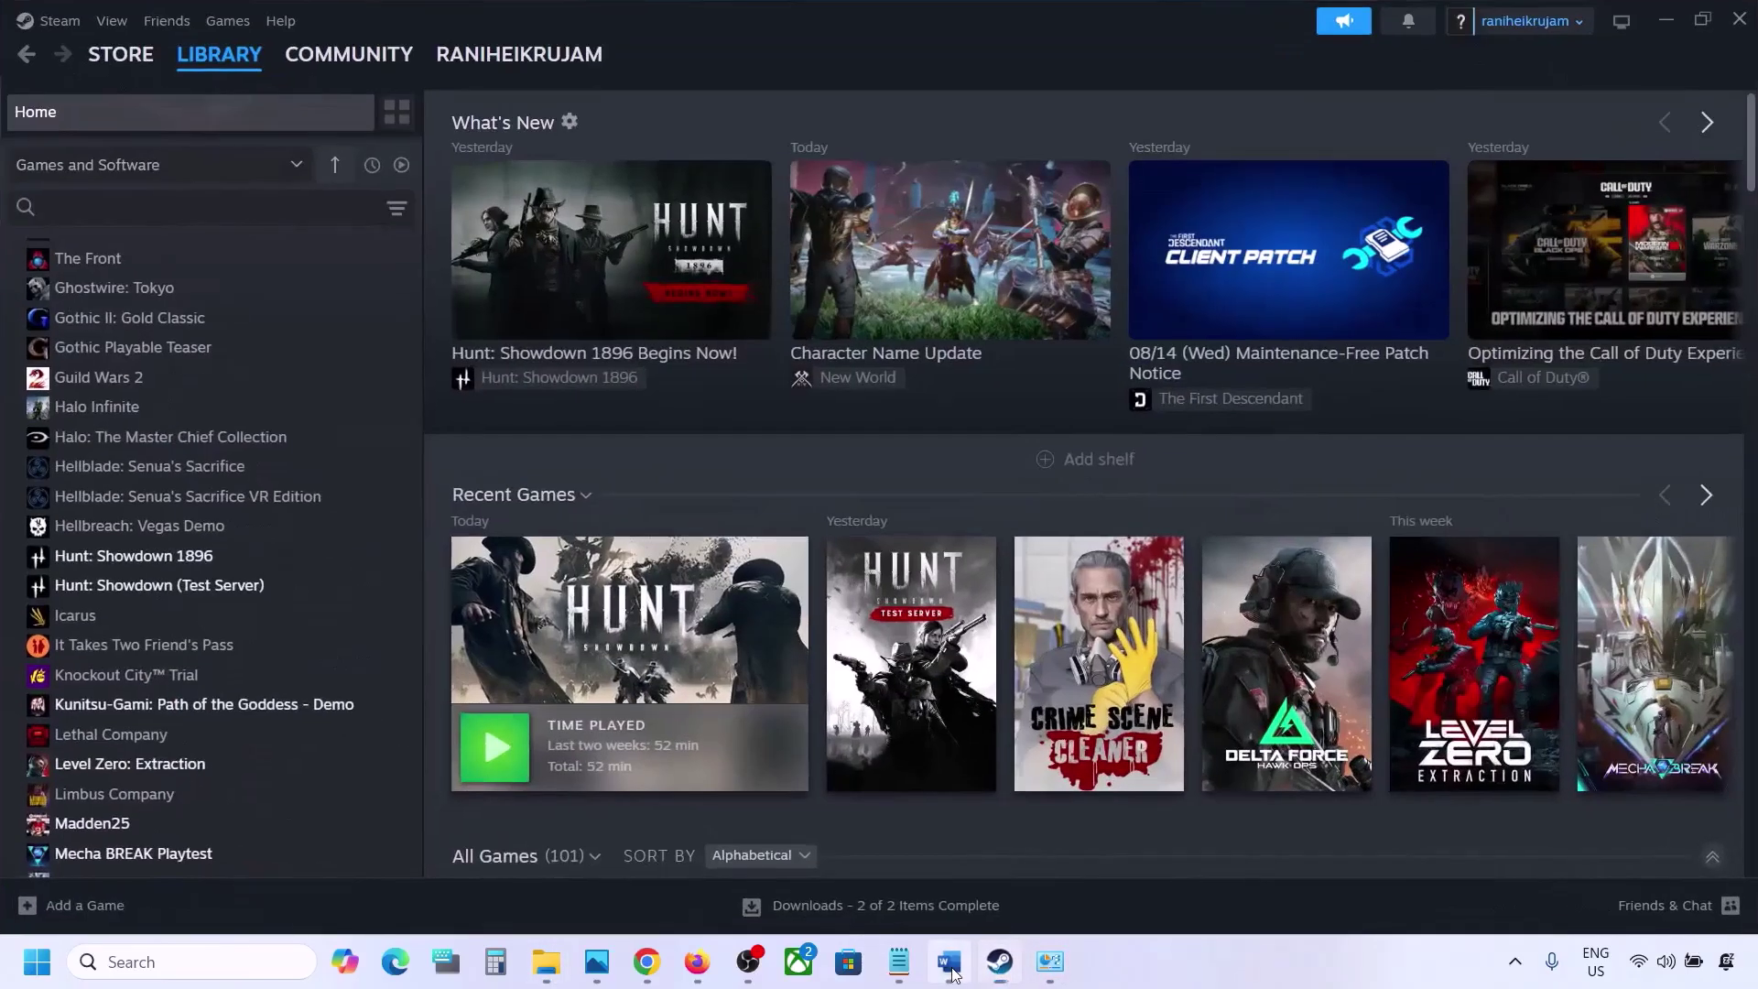
- Highlight the Step 10 Install Audio Driver heading in Word, then launch Device Manager from Start
{"action": "left_click", "coordinate": [948, 962]}
{"action": "scroll", "coordinate": [777, 656], "scroll_direction": "down", "scroll_amount": 3}
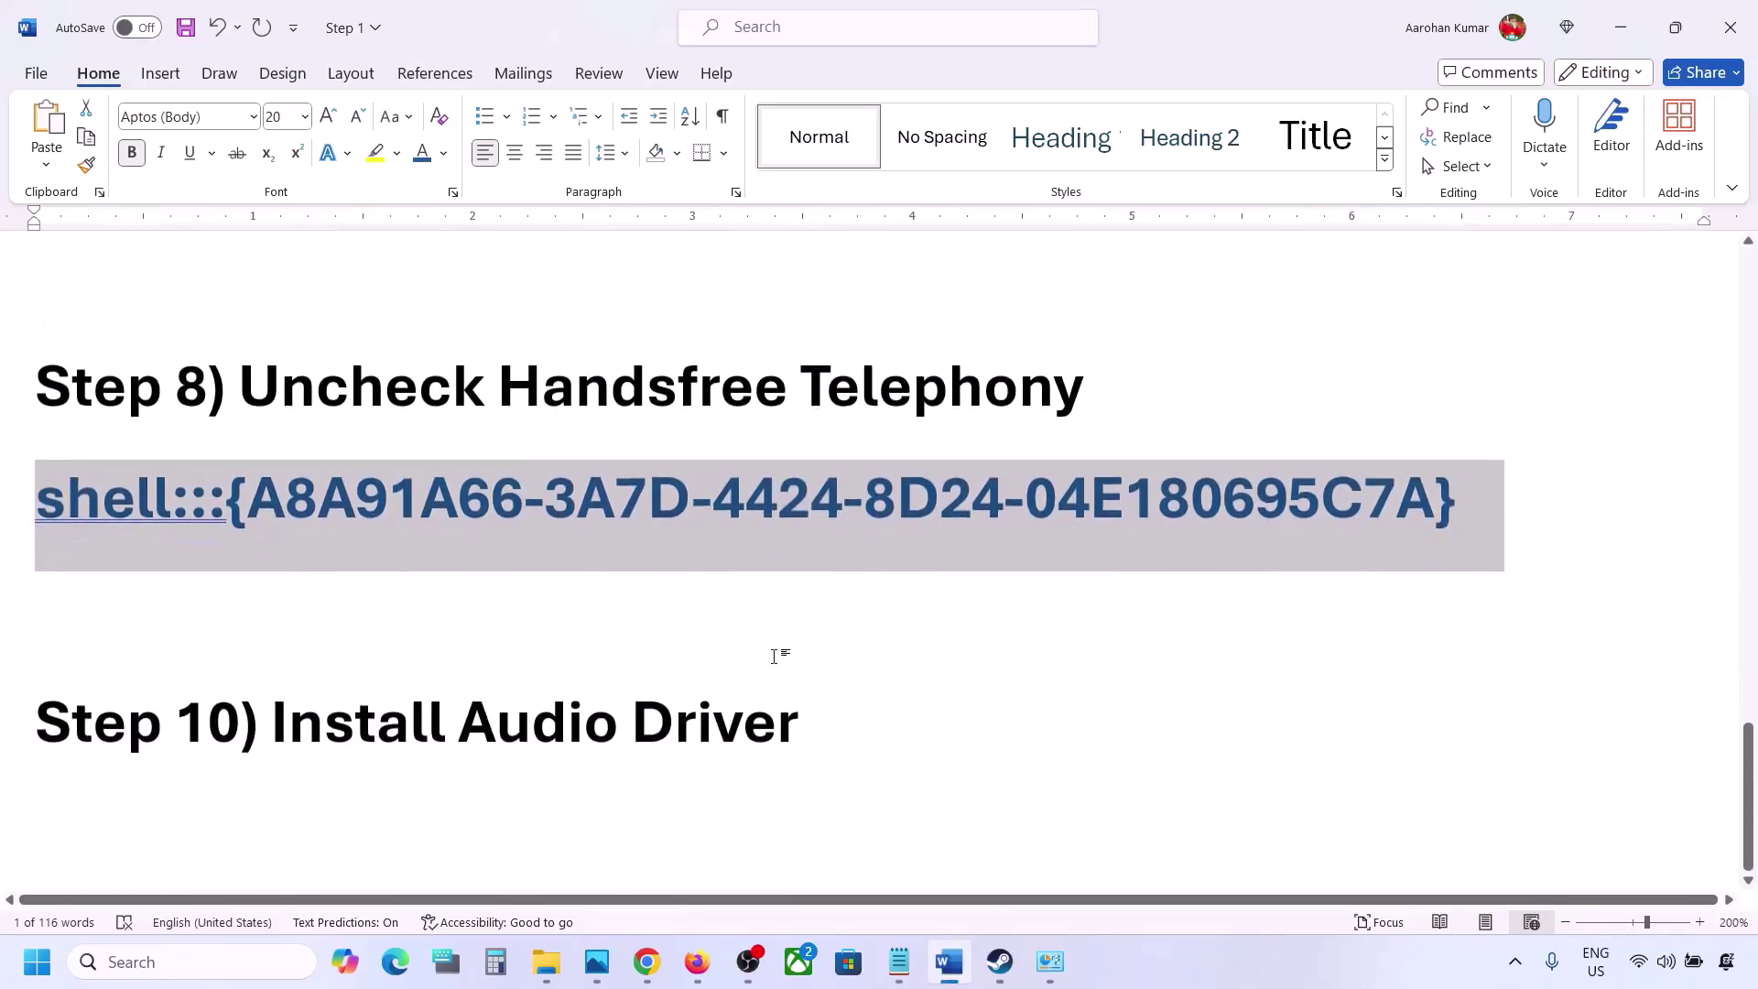
{"action": "left_click_drag", "start_coordinate": [300, 707], "coordinate": [796, 733]}
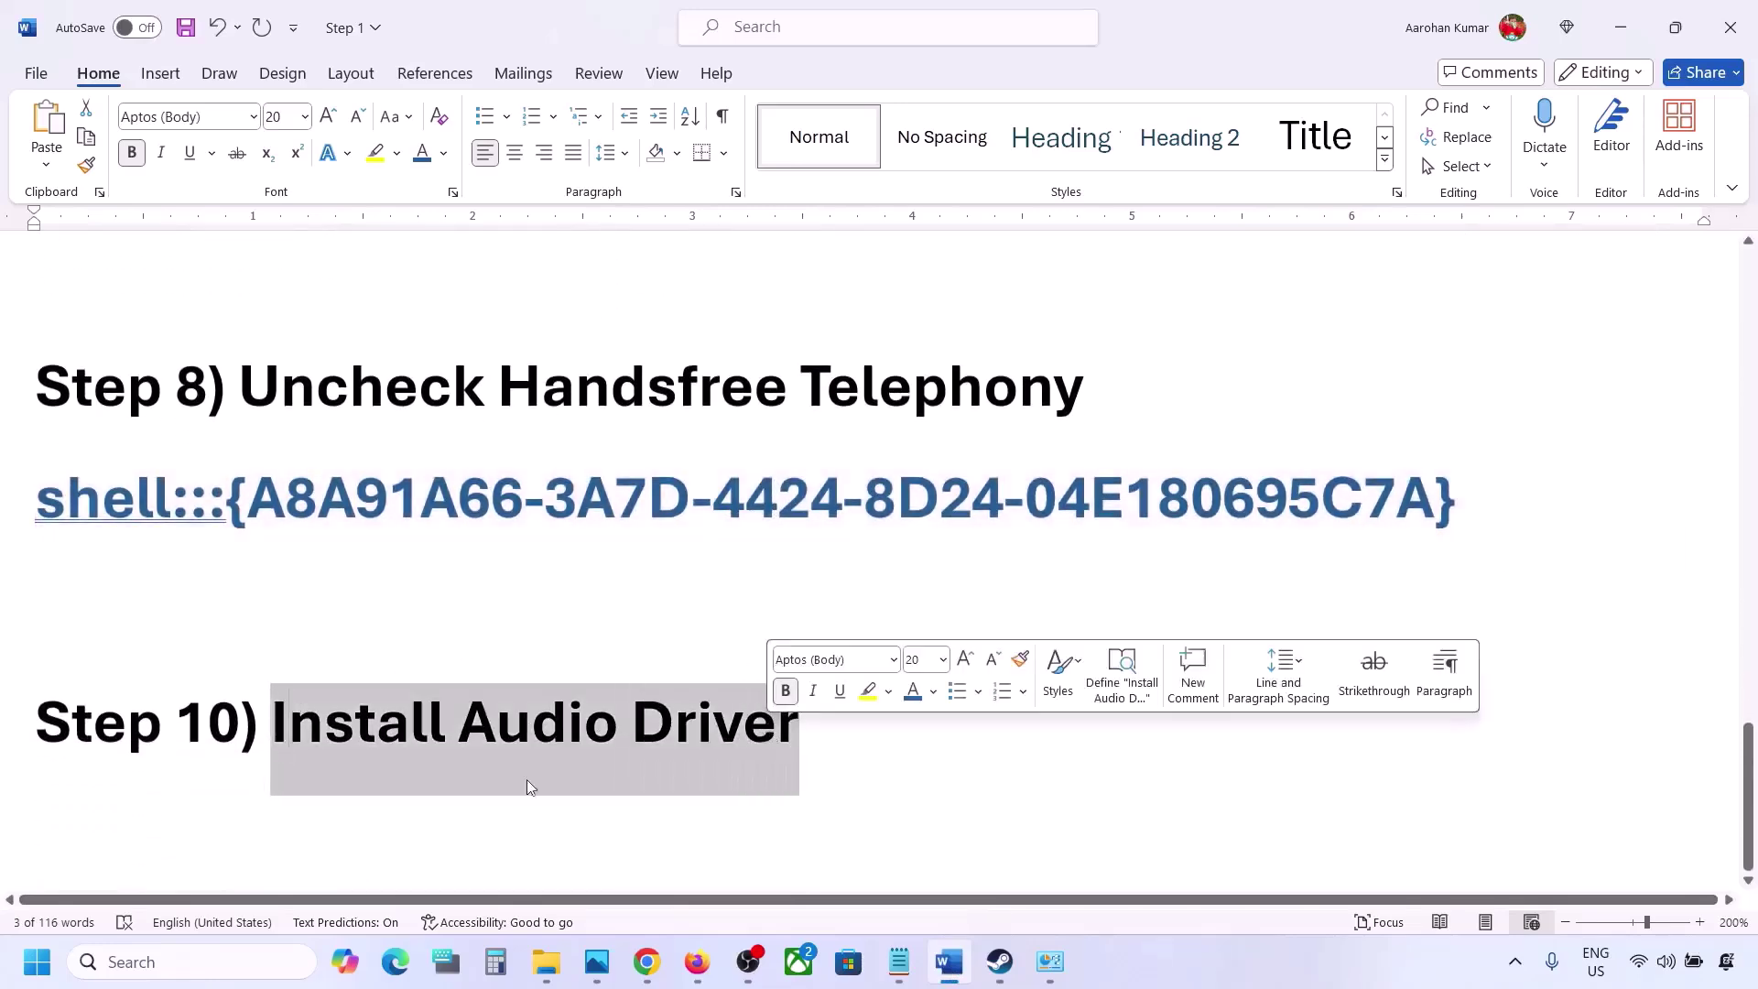
{"action": "right_click", "coordinate": [28, 968]}
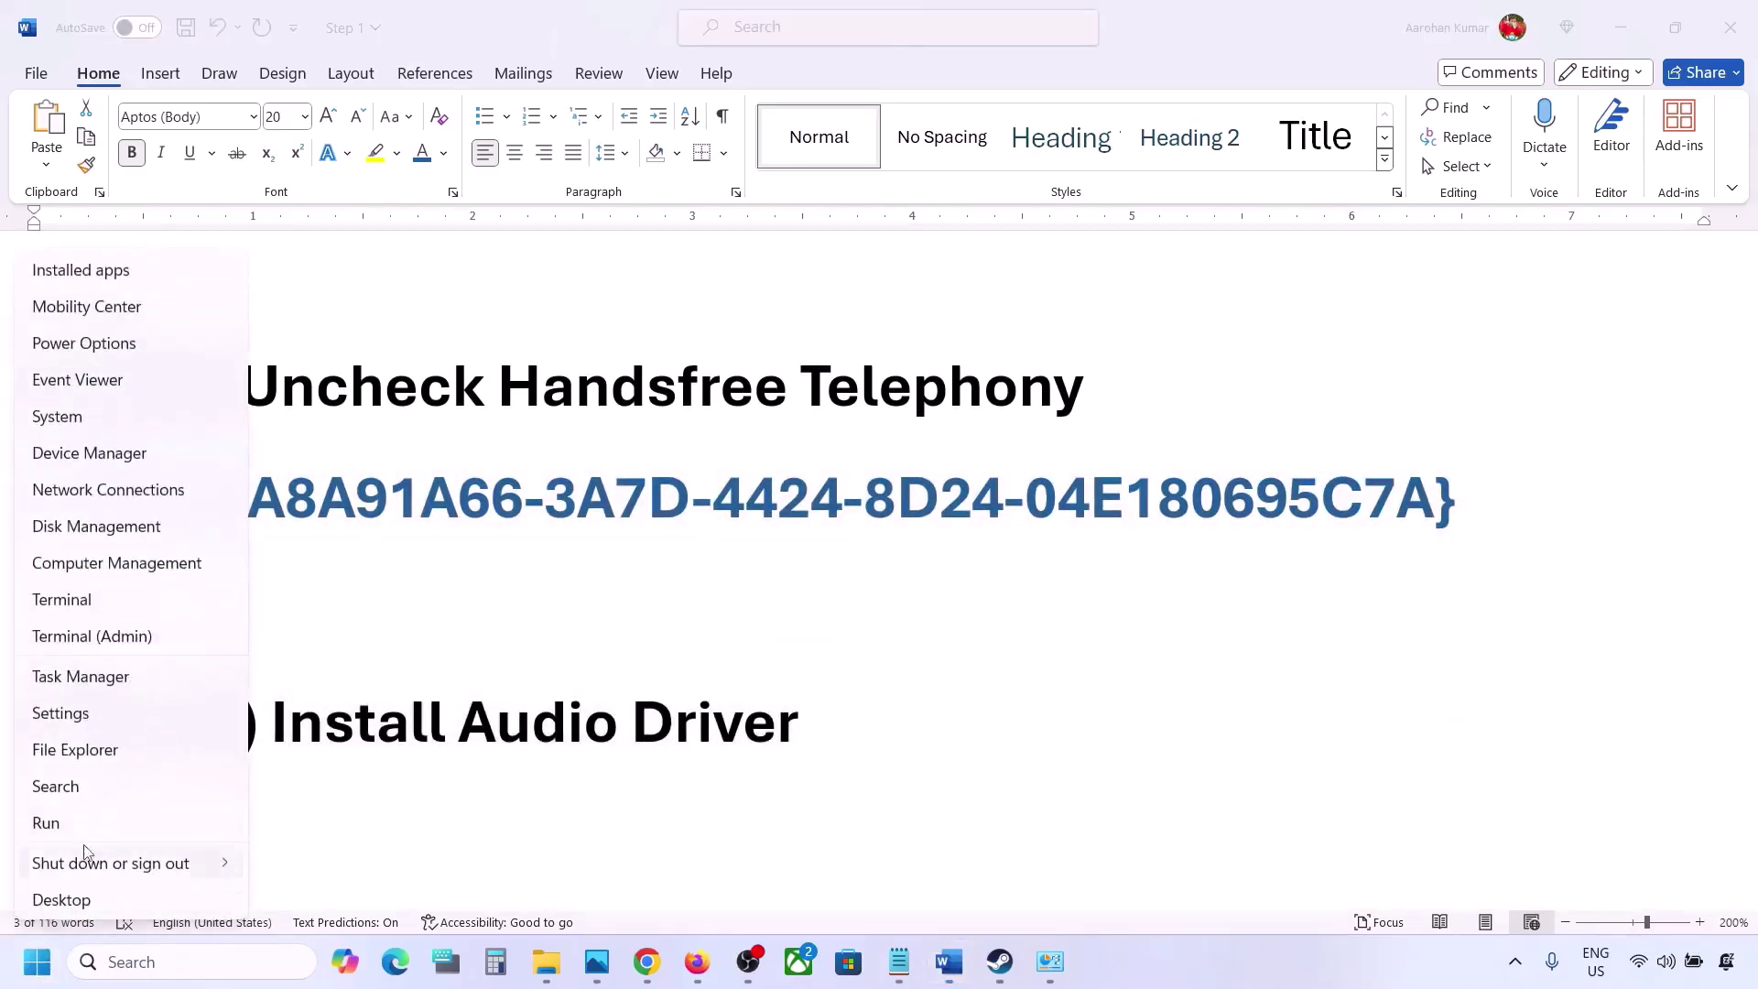
{"action": "left_click", "coordinate": [81, 452]}
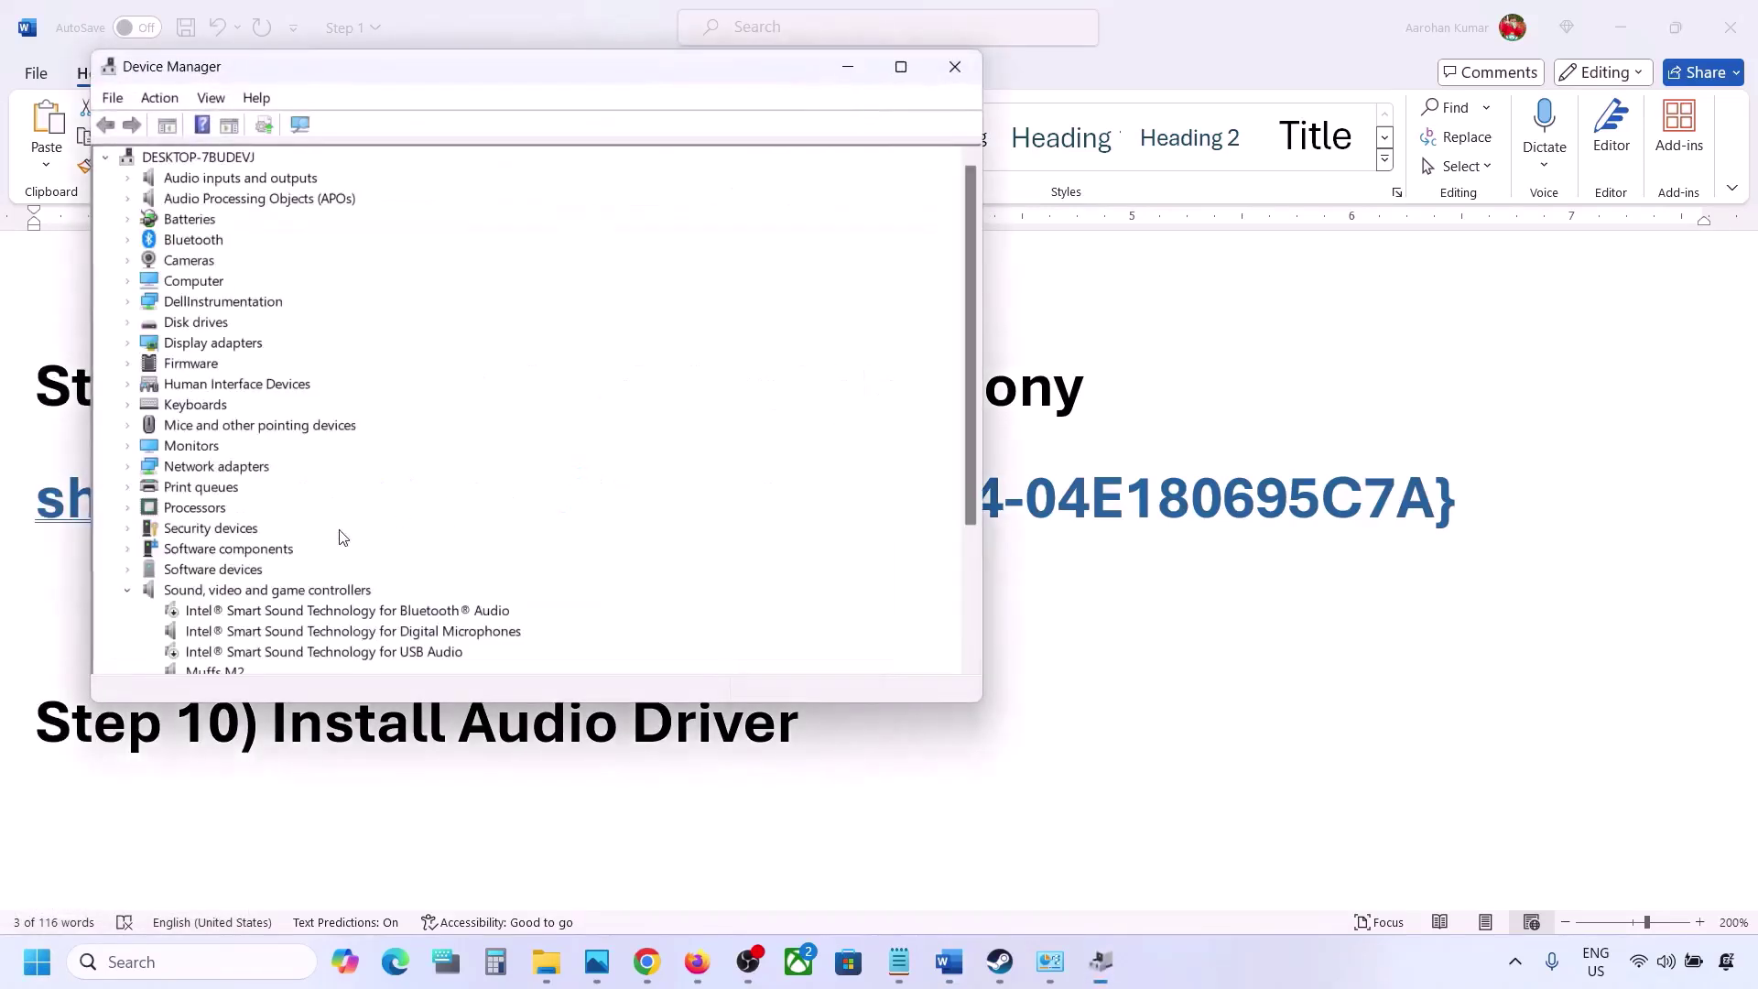
- View the available Realtek Audio drivers for Realtek(R) Audio, then cancel the update and close Device Manager
{"action": "scroll", "coordinate": [289, 599], "scroll_direction": "down", "scroll_amount": 2}
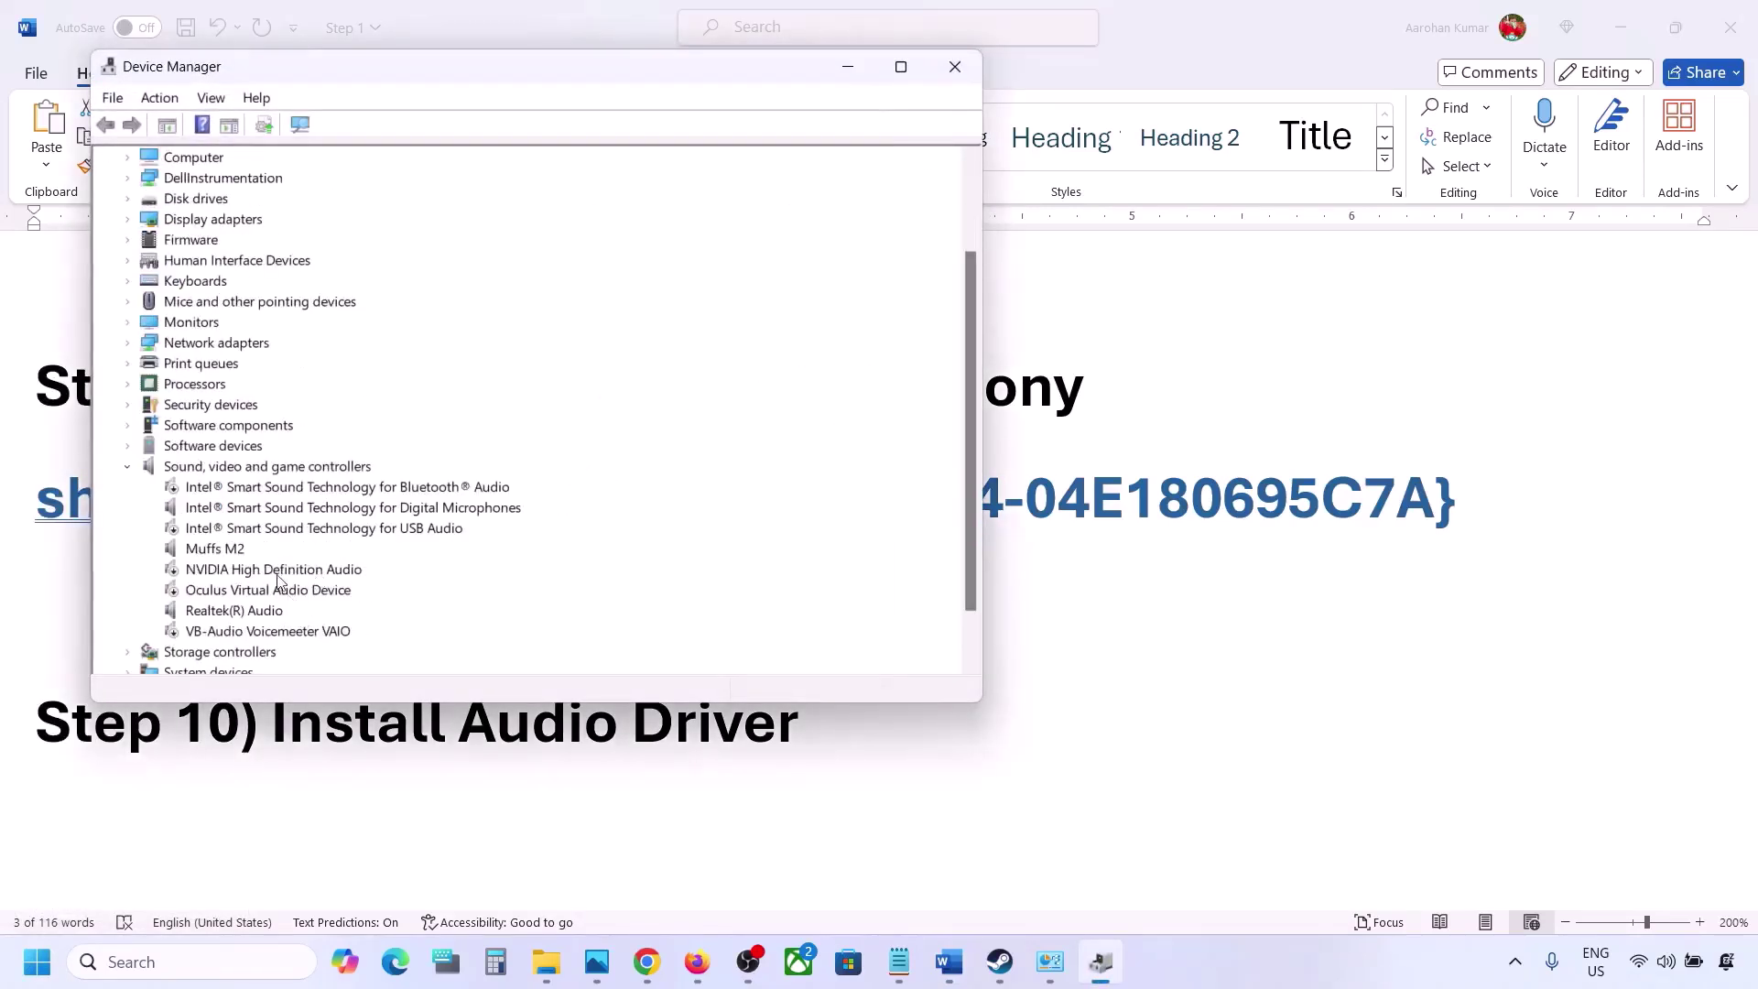
{"action": "left_click", "coordinate": [210, 613]}
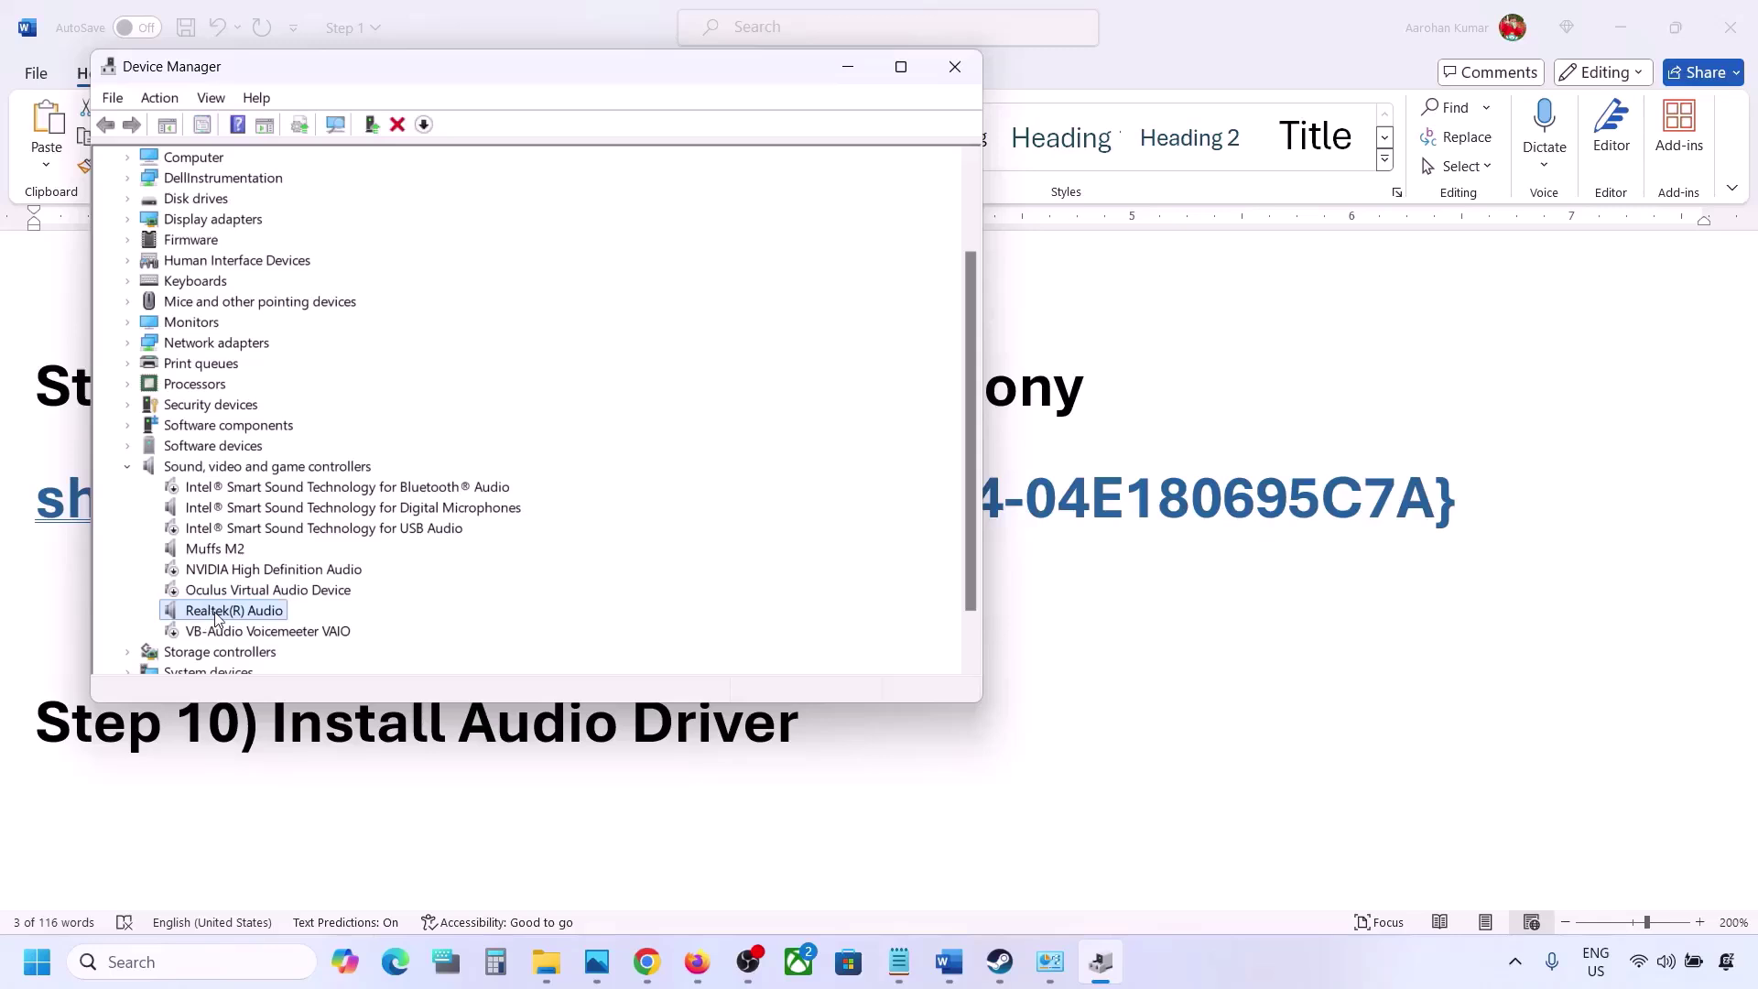
{"action": "right_click", "coordinate": [215, 616]}
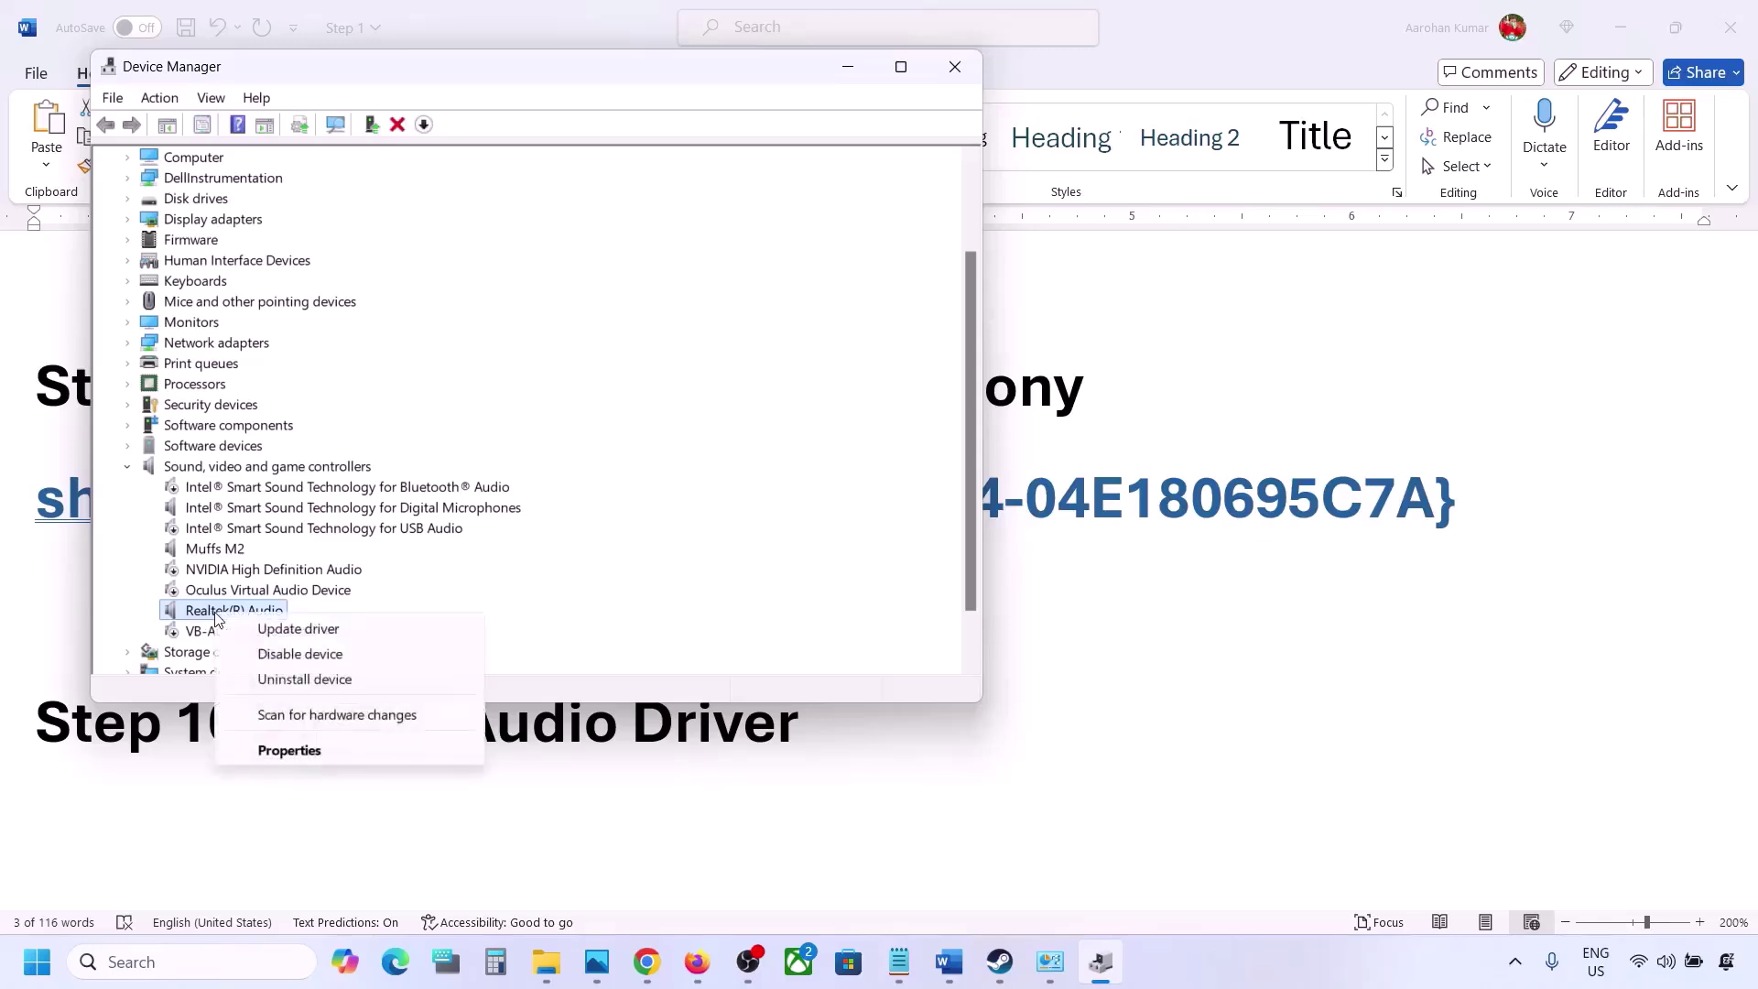
{"action": "left_click", "coordinate": [335, 635]}
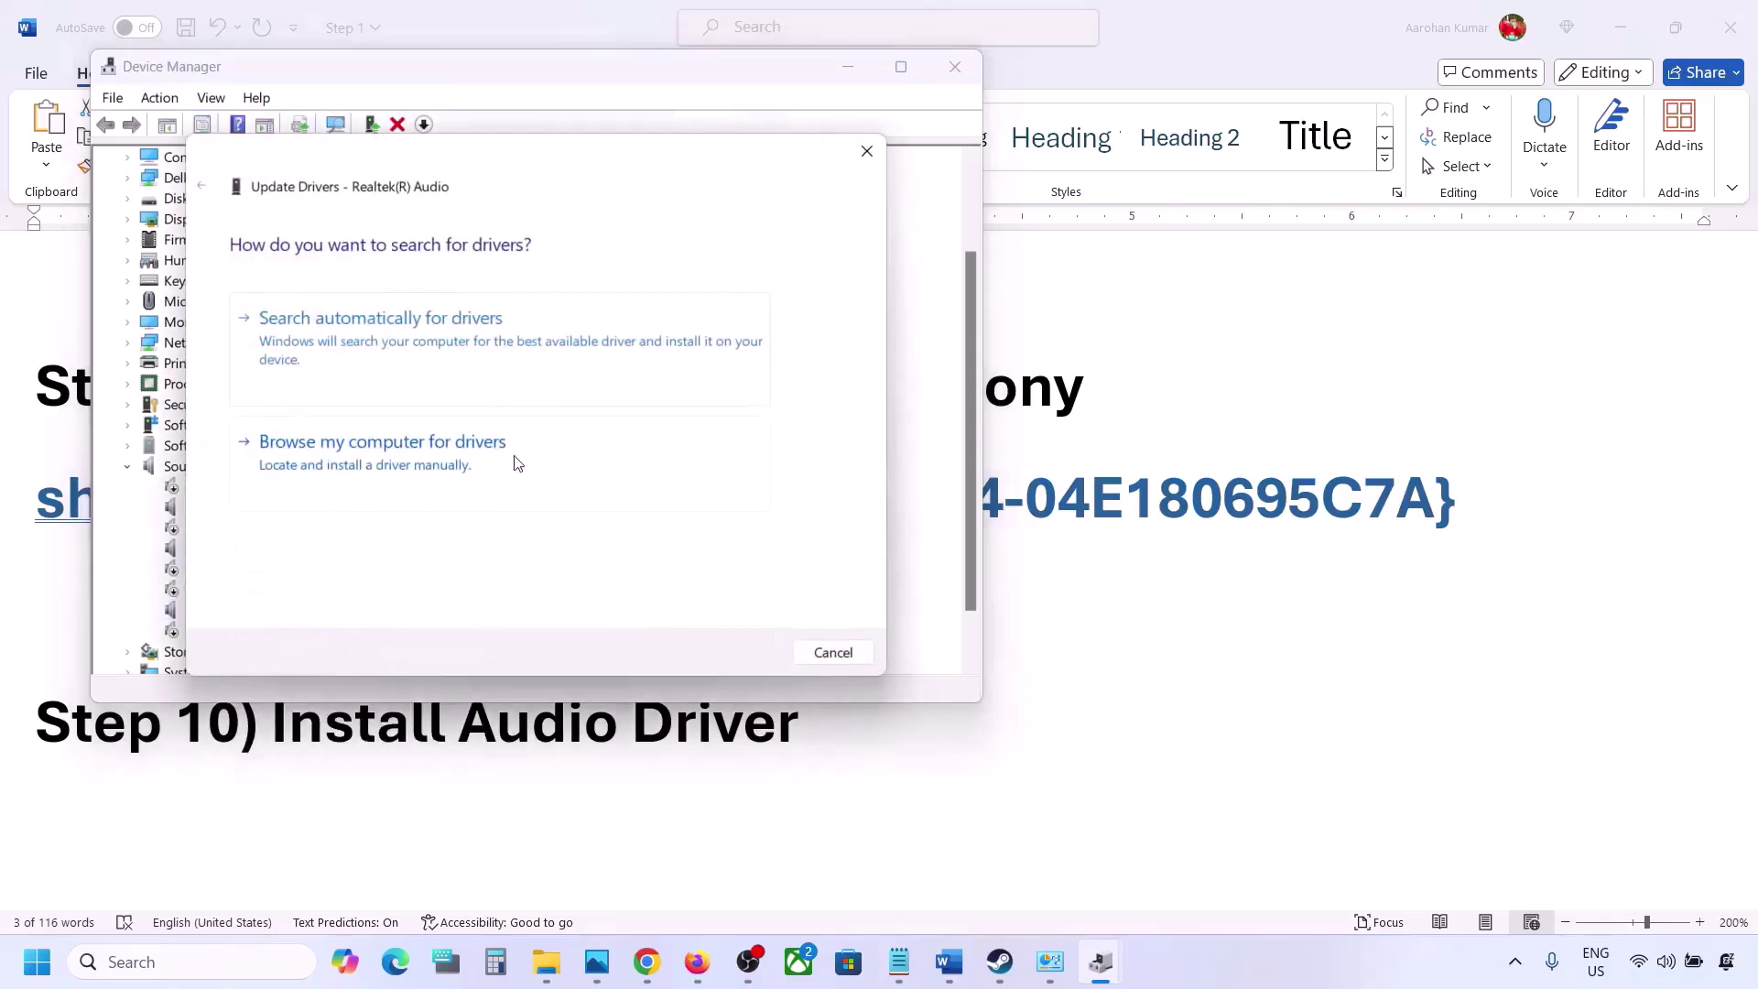
{"action": "left_click", "coordinate": [416, 467]}
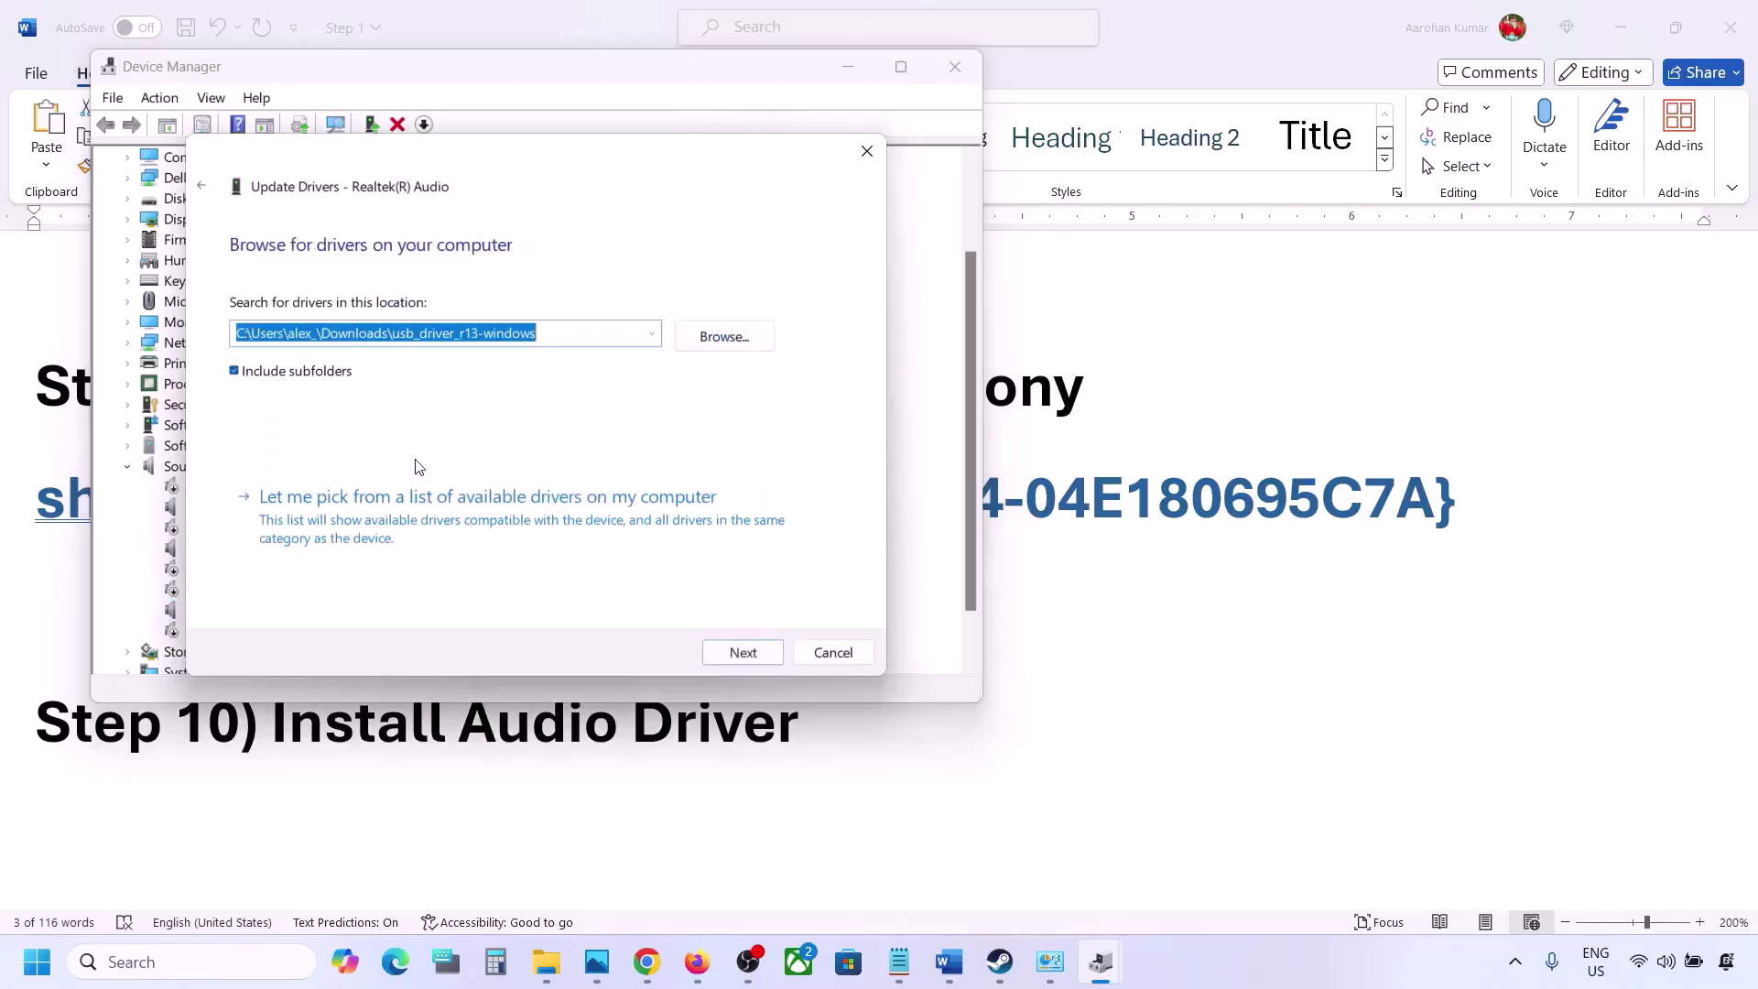
{"action": "left_click", "coordinate": [361, 522]}
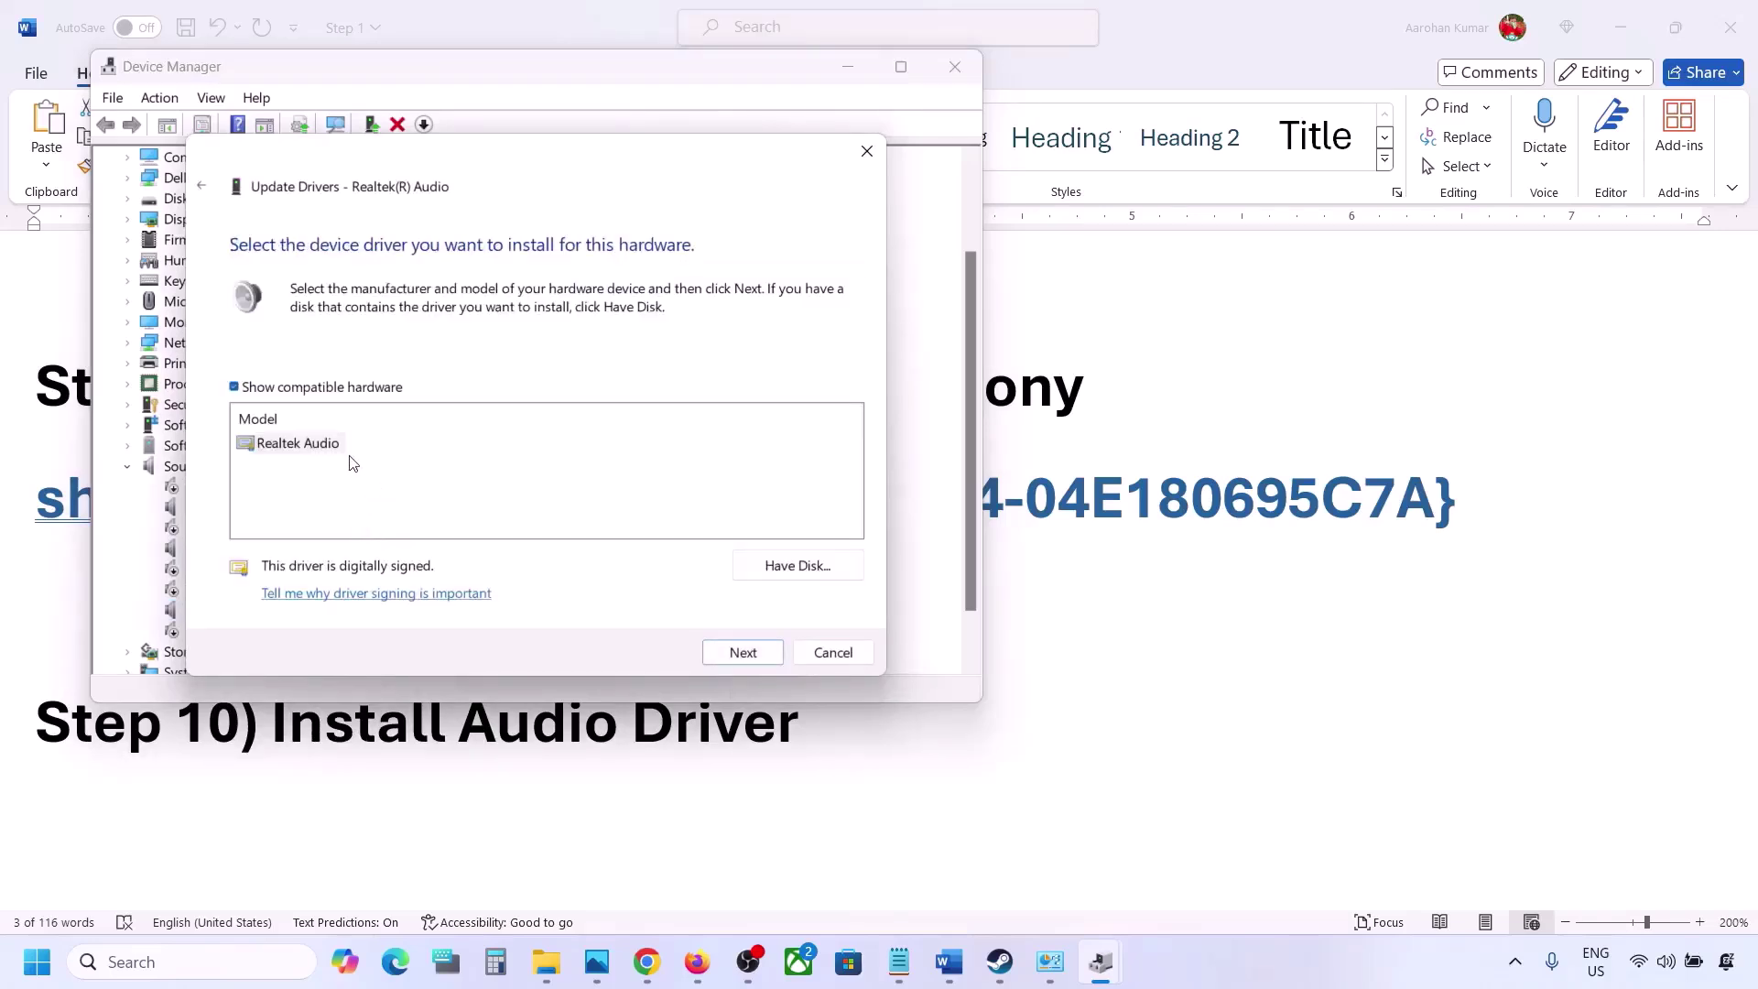
{"action": "left_click_drag", "start_coordinate": [520, 163], "coordinate": [723, 131]}
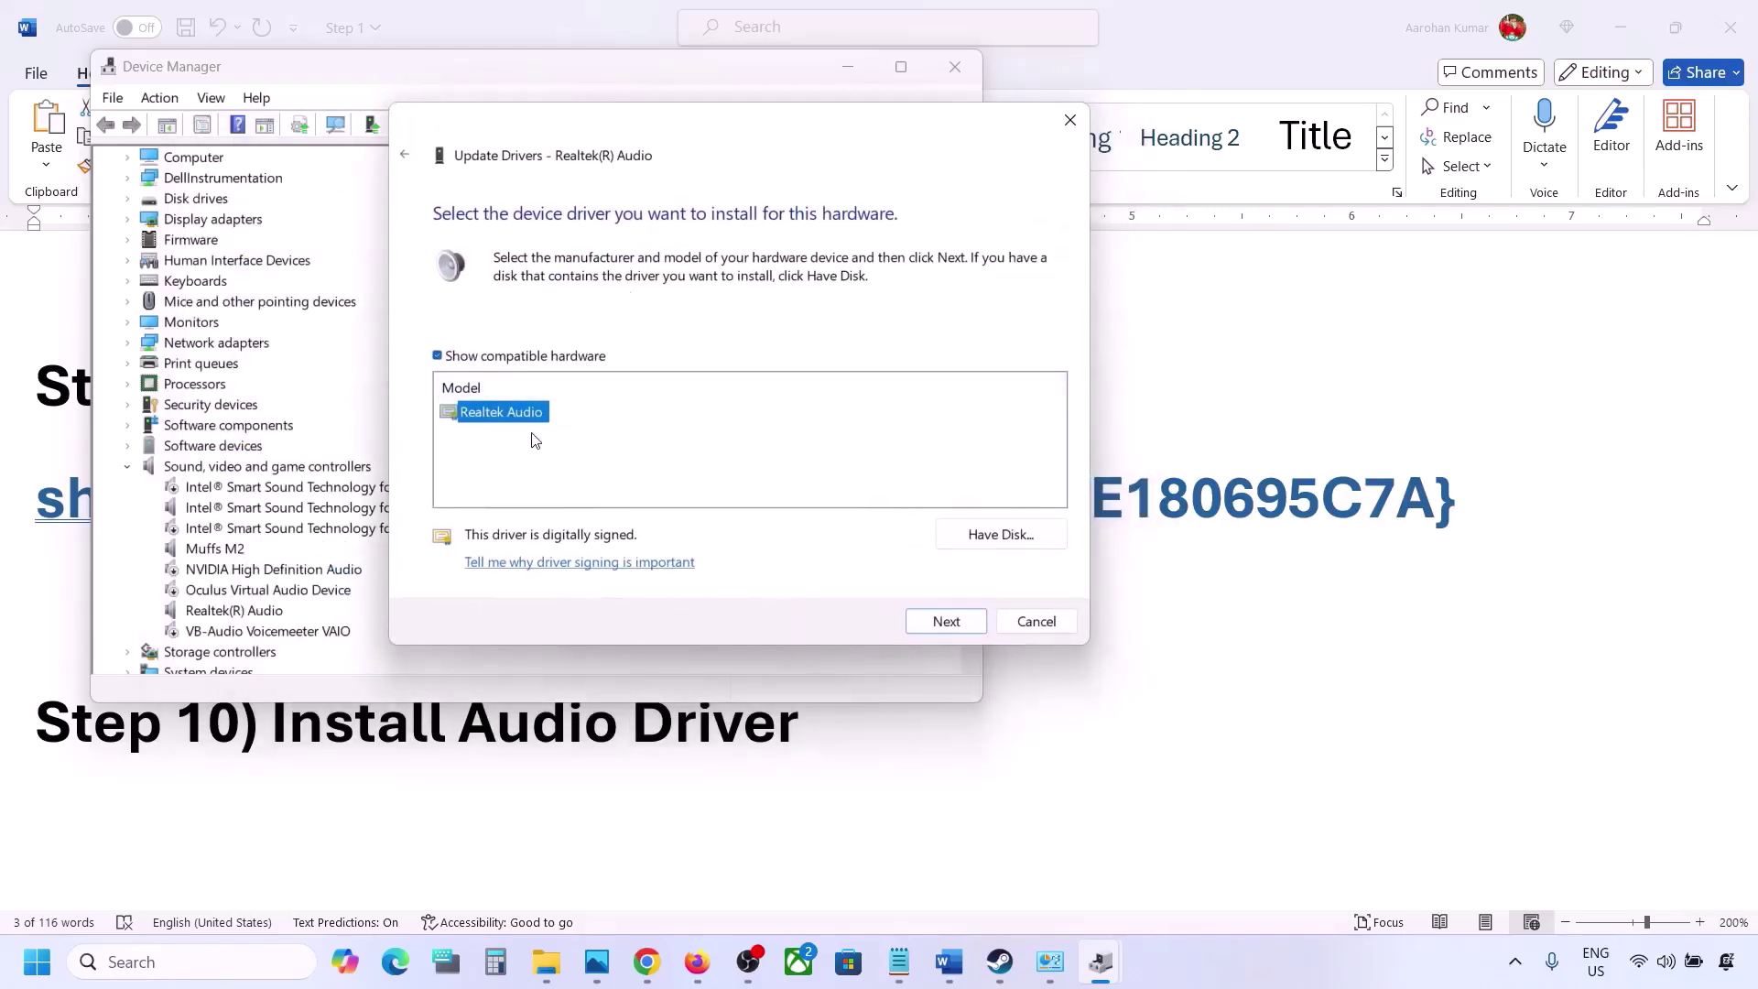
{"action": "left_click", "coordinate": [1025, 634]}
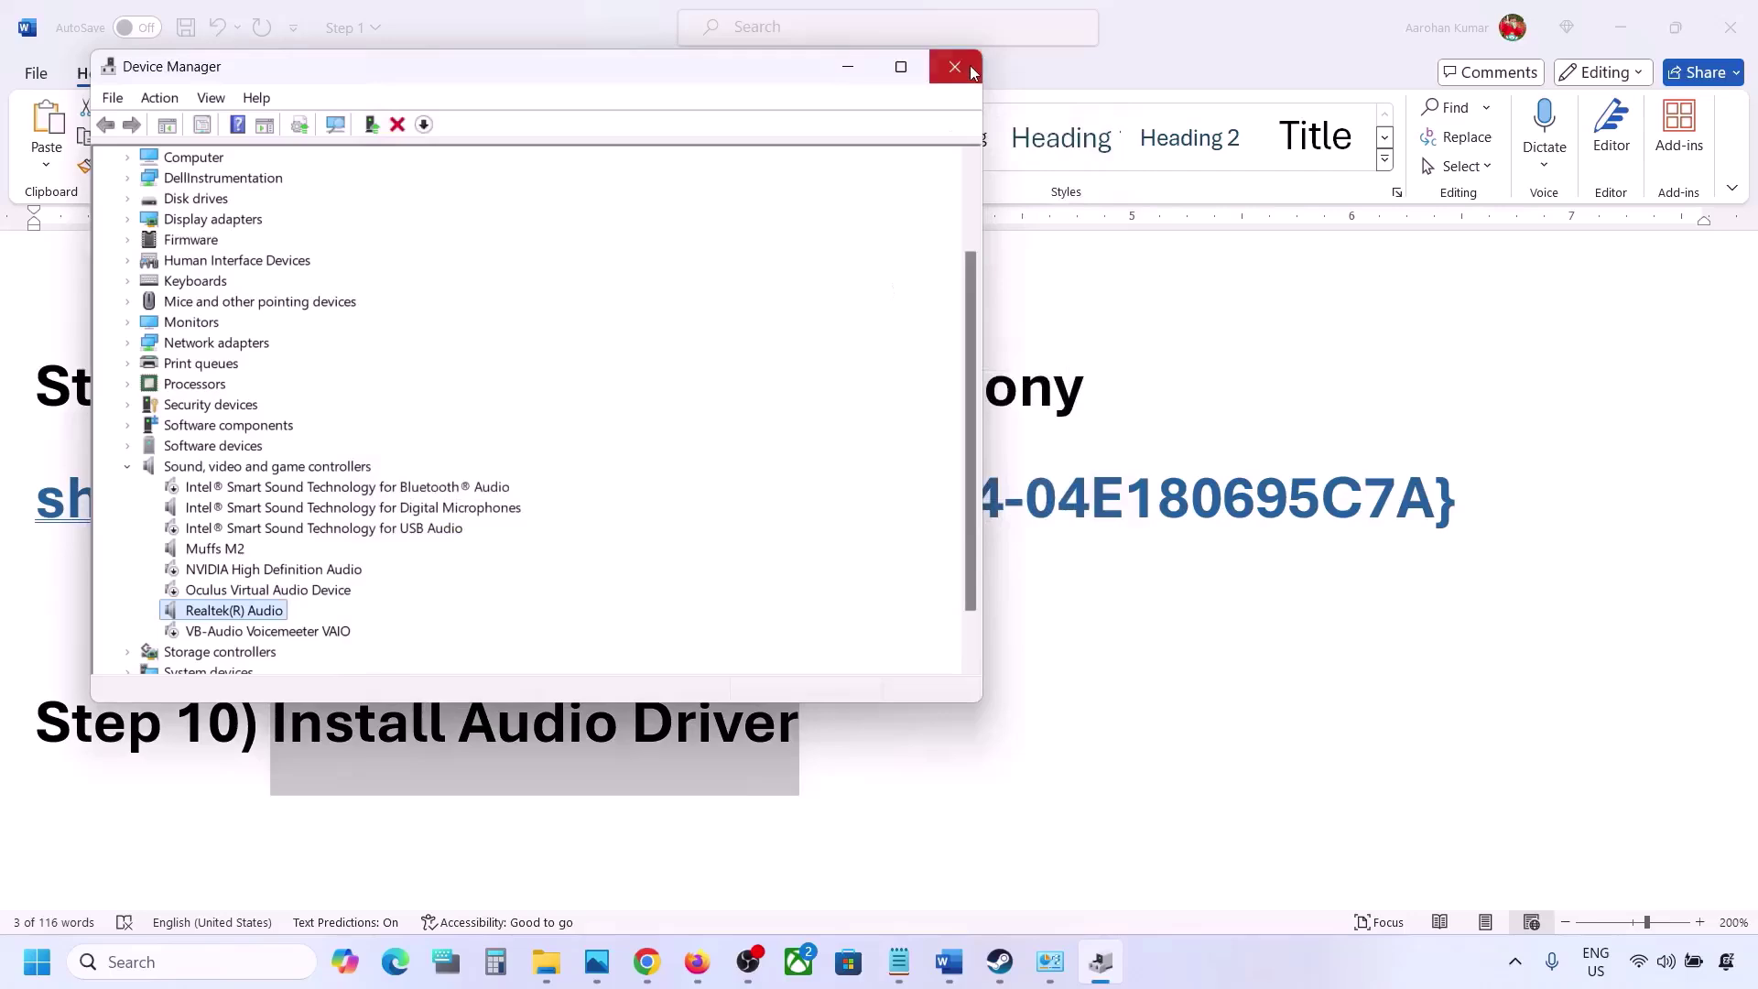
{"action": "left_click", "coordinate": [955, 67]}
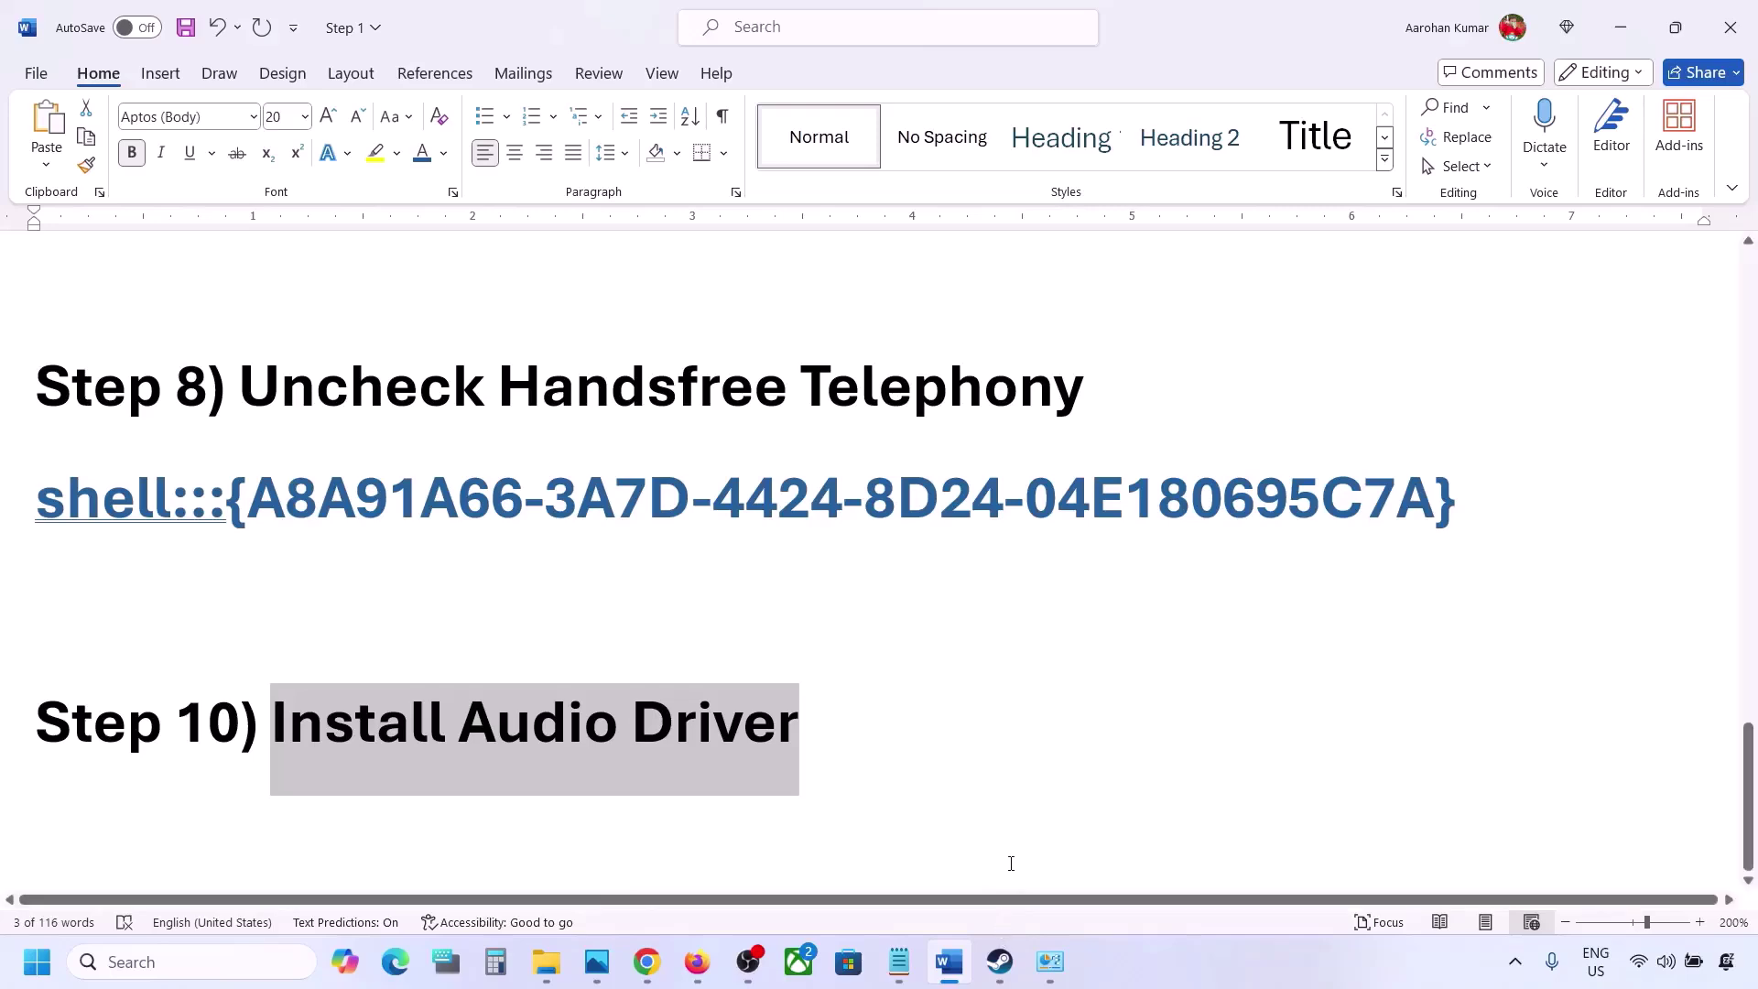
- Scroll back up through the Step 10 notes in Word
{"action": "scroll", "coordinate": [1004, 685], "scroll_direction": "up", "scroll_amount": 3}
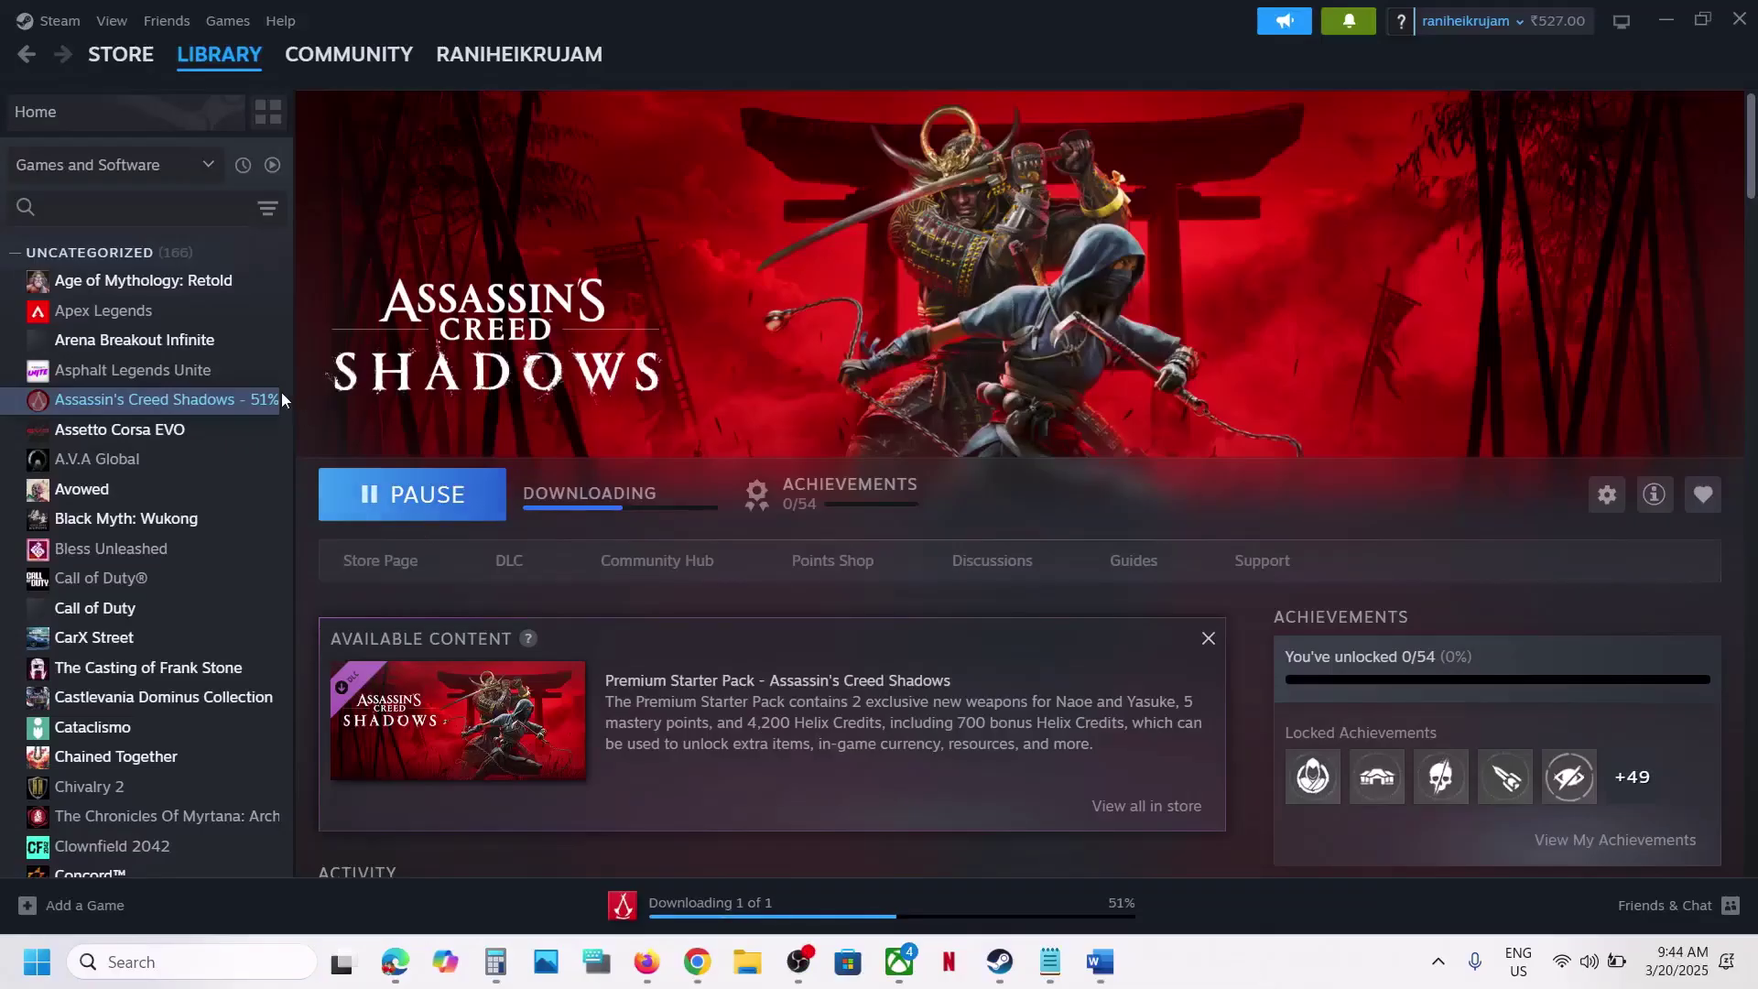
- Verify integrity of Assassin's Creed Shadows' game files from its Installed Files properties
{"action": "right_click", "coordinate": [221, 398]}
{"action": "left_click", "coordinate": [327, 570]}
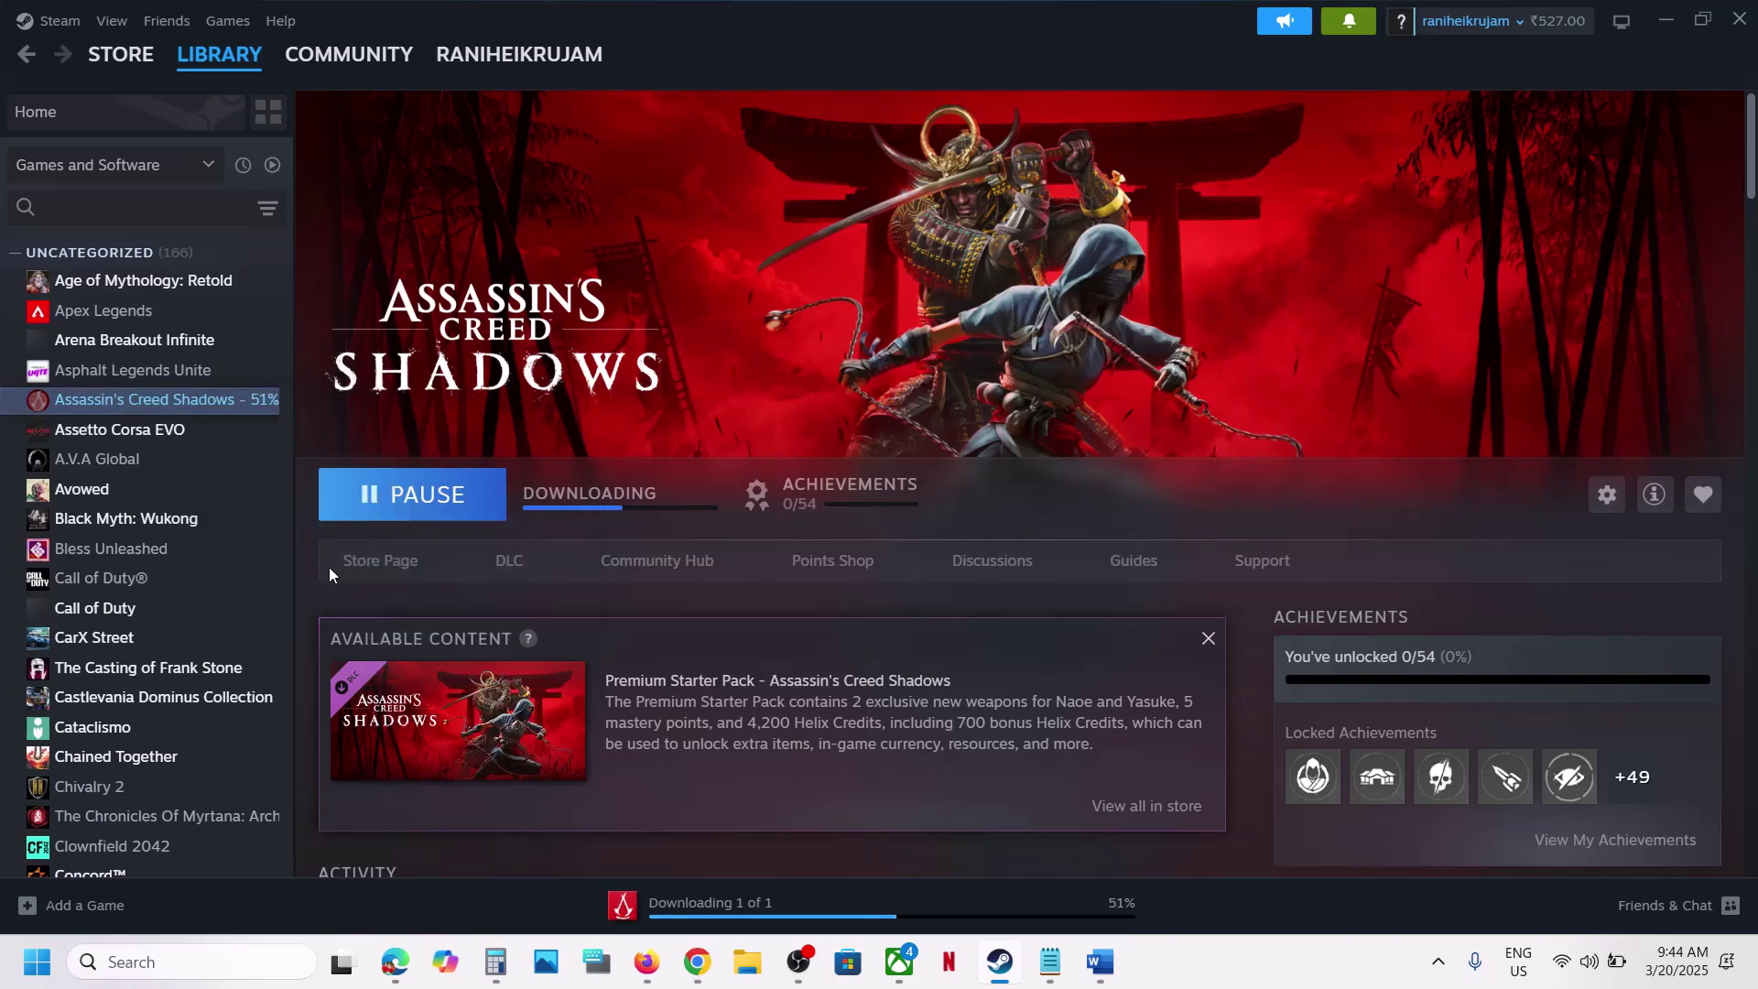
{"action": "left_click", "coordinate": [503, 366]}
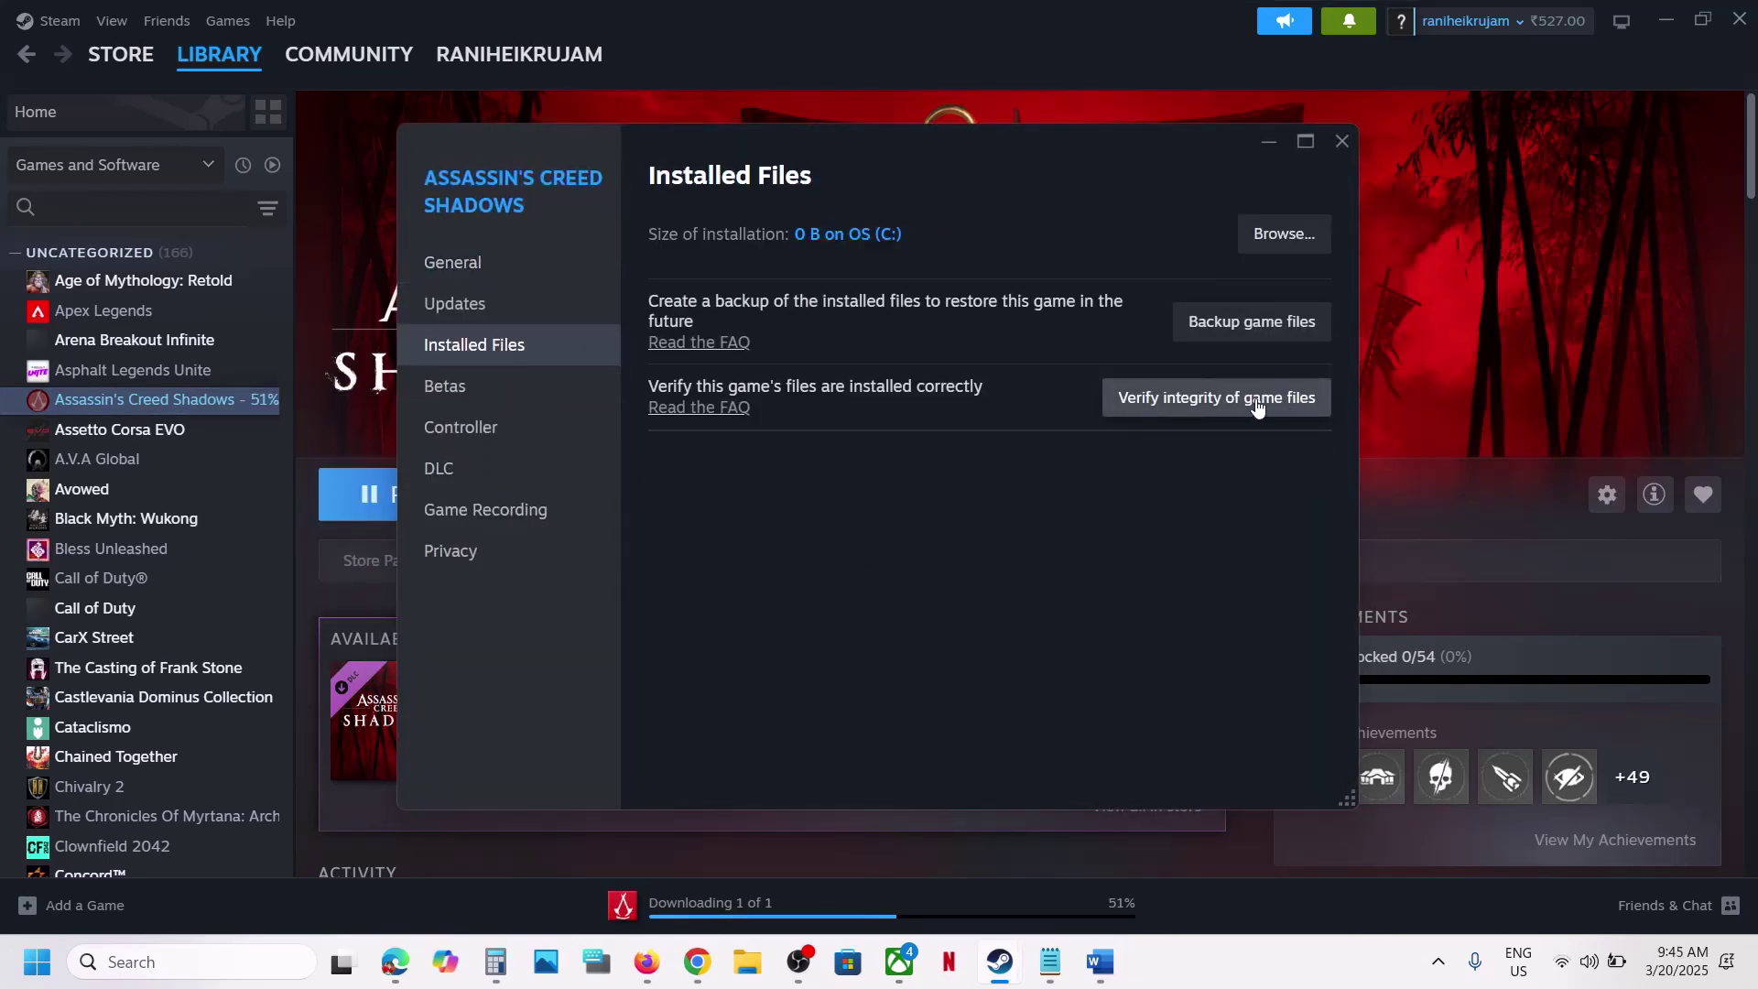
{"action": "left_click", "coordinate": [1266, 143]}
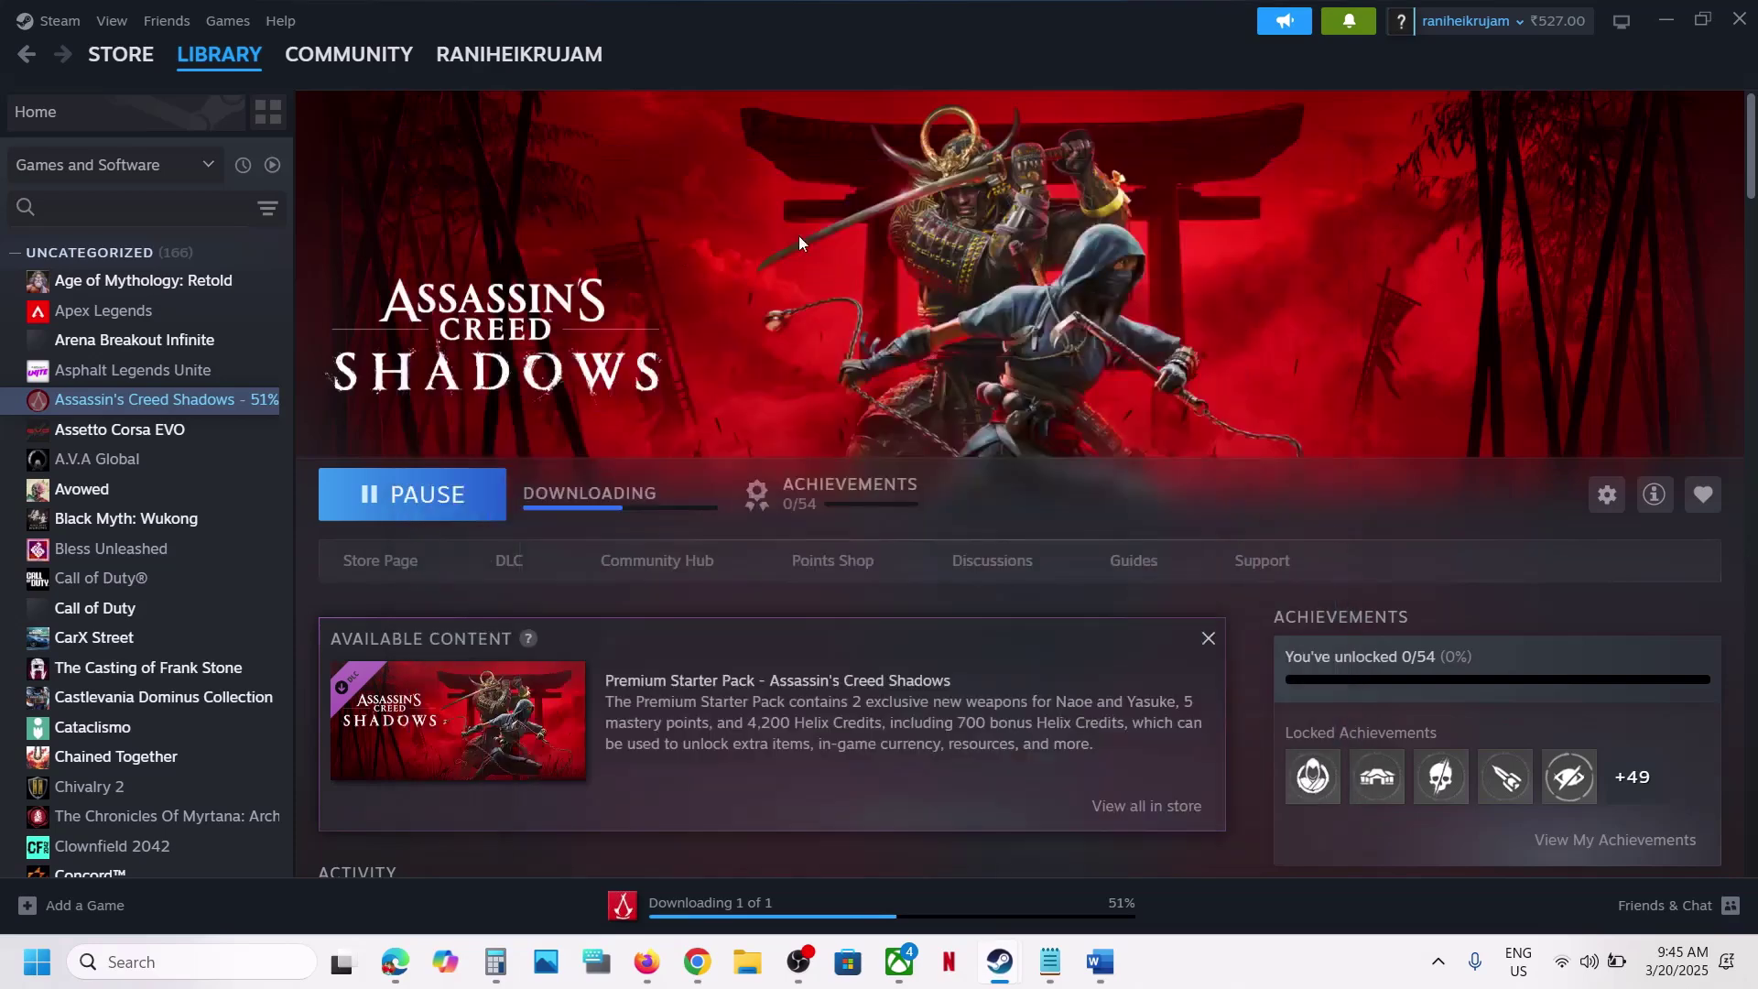